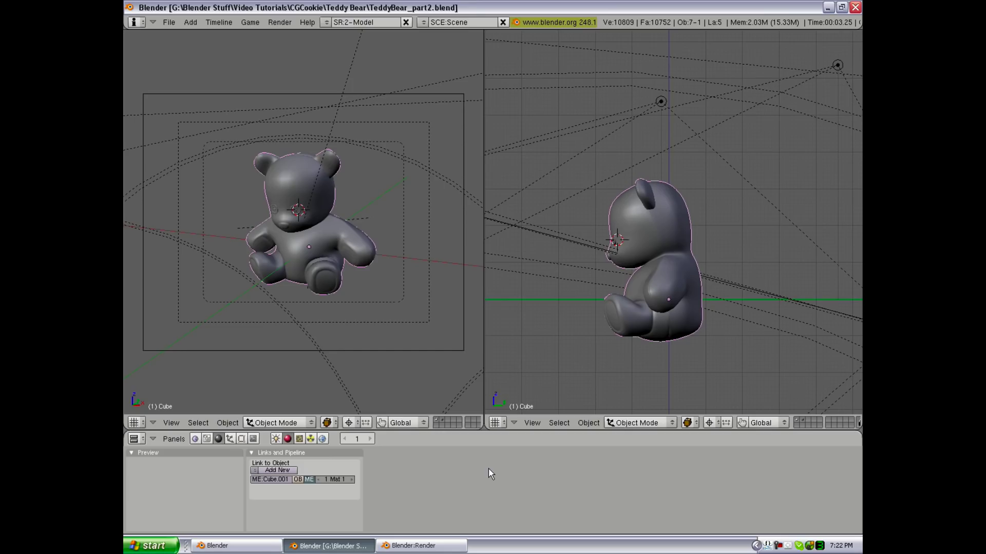
# - Change the pivot point option used for rotation and scaling in the 3D views
pyautogui.click(348, 422)
pyautogui.click(370, 410)
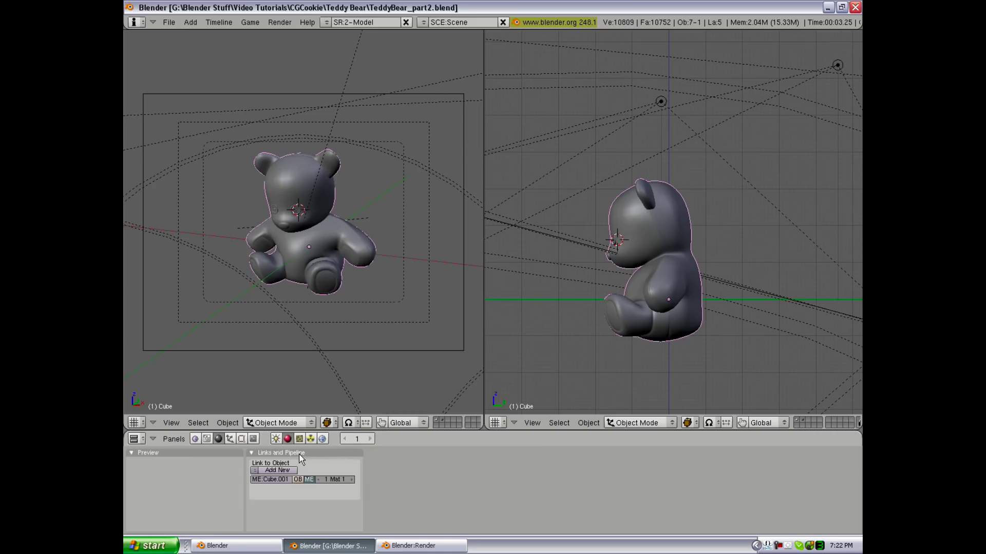
# - Add a new material to the teddy bear and give it a new texture of type Plugin
pyautogui.click(274, 469)
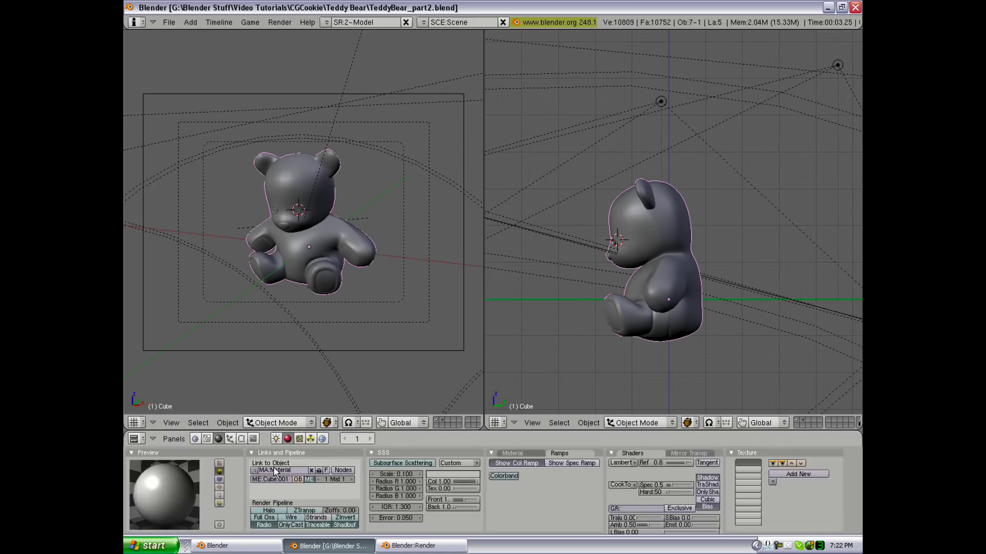
pyautogui.click(302, 440)
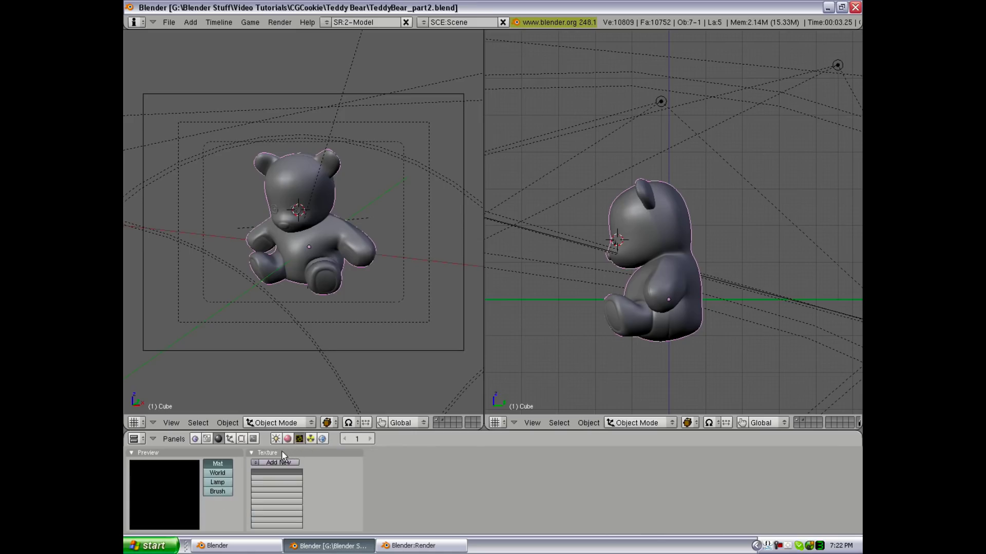
pyautogui.click(269, 465)
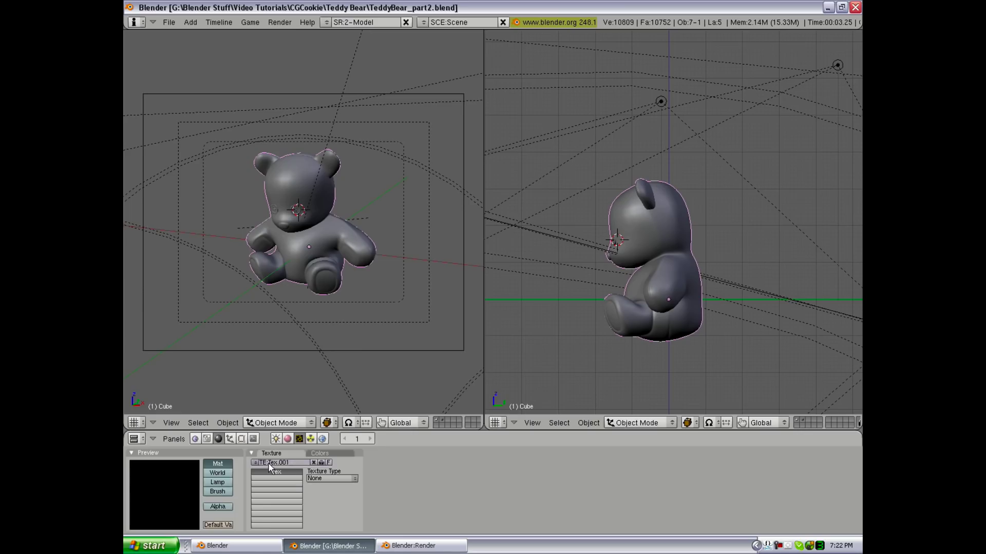
pyautogui.click(311, 478)
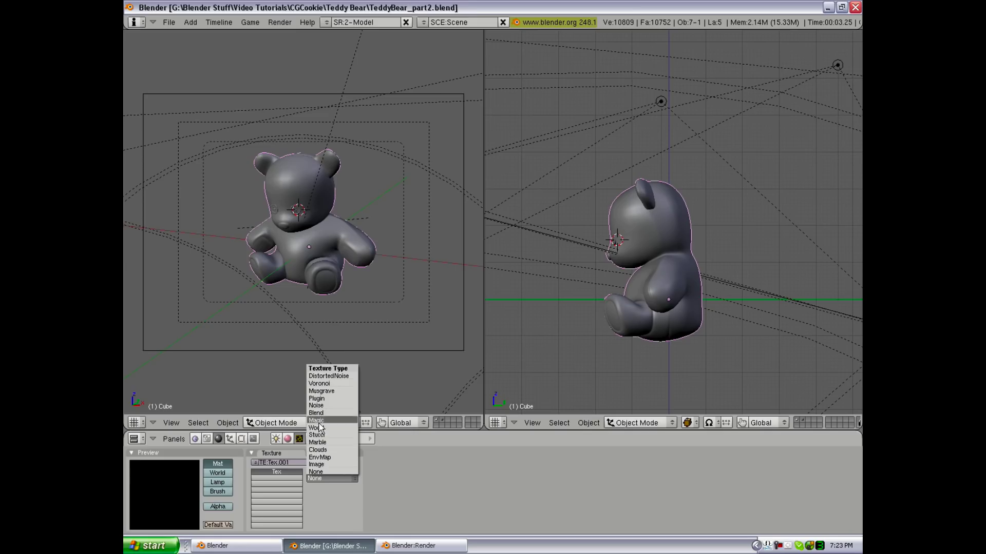
pyautogui.click(319, 398)
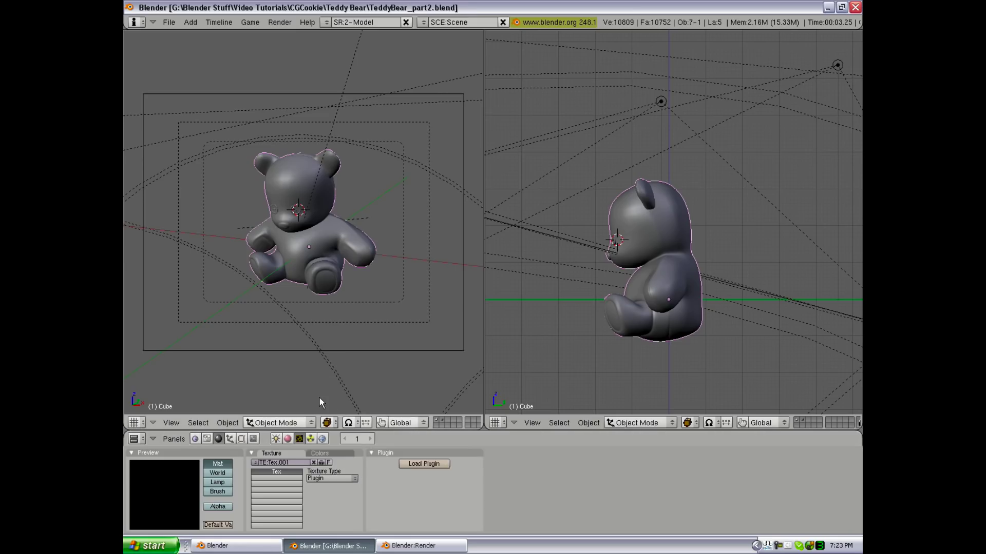
# - Load the texture plugin r_weave.dll from C:\Program Files (x86)\Blender Foundation\Blender
pyautogui.click(413, 464)
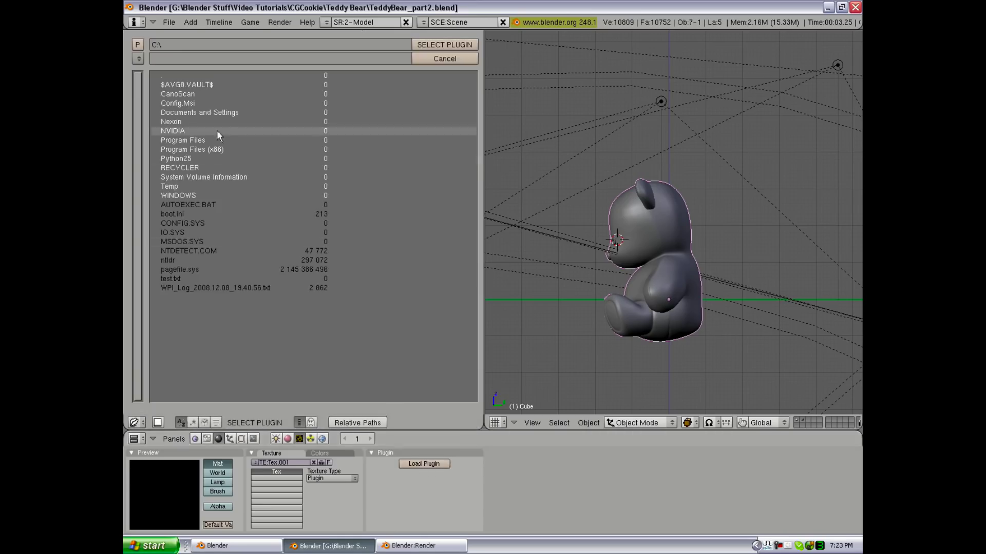
pyautogui.click(211, 150)
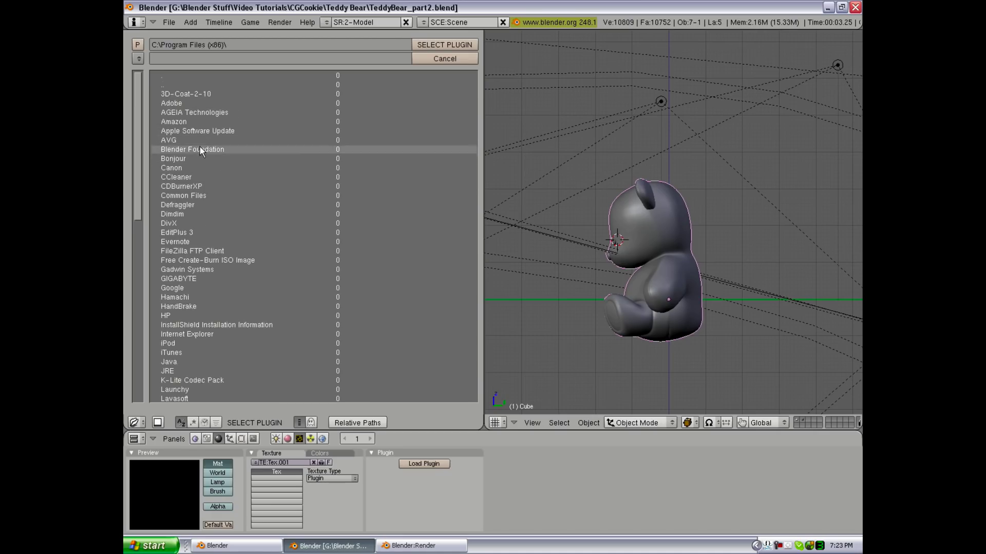
pyautogui.click(199, 147)
pyautogui.click(189, 94)
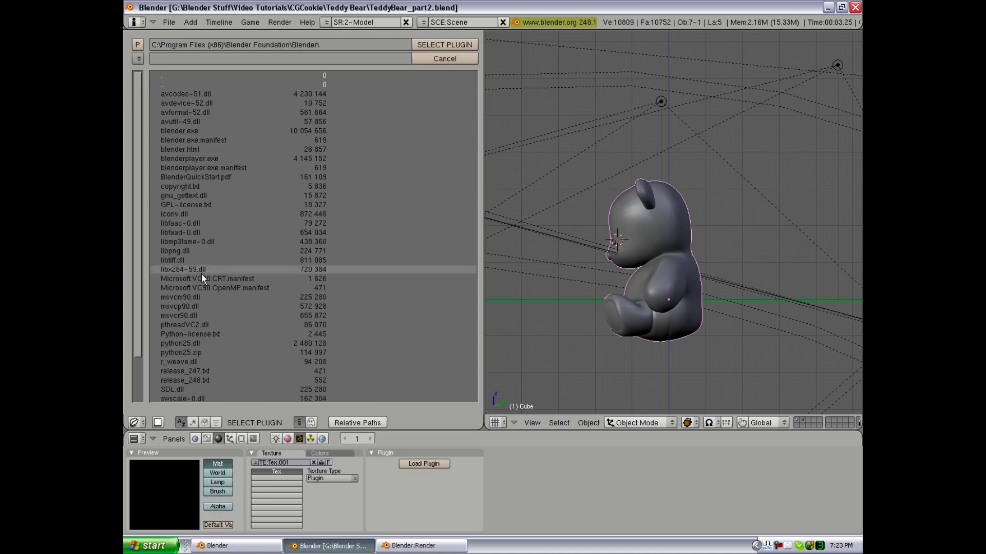
pyautogui.click(187, 362)
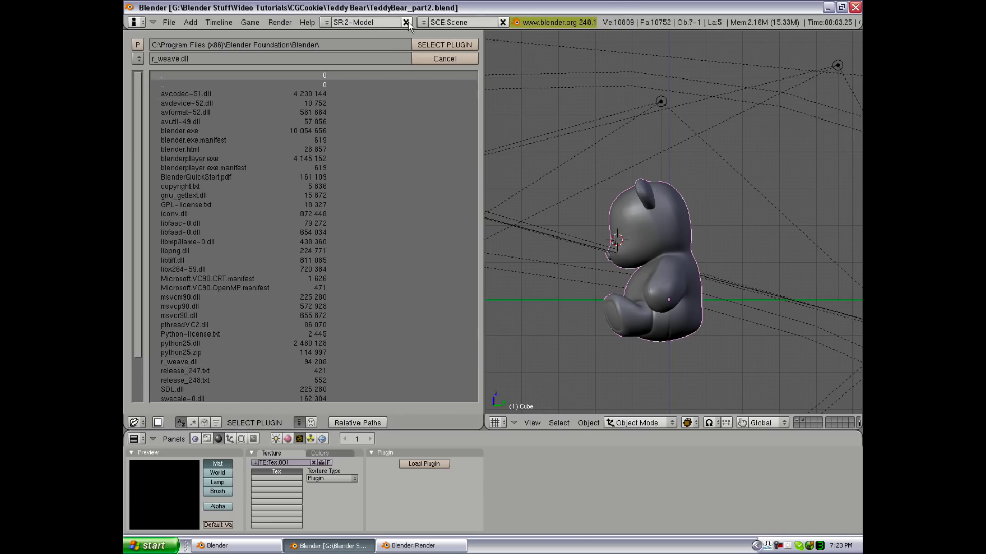
pyautogui.click(431, 44)
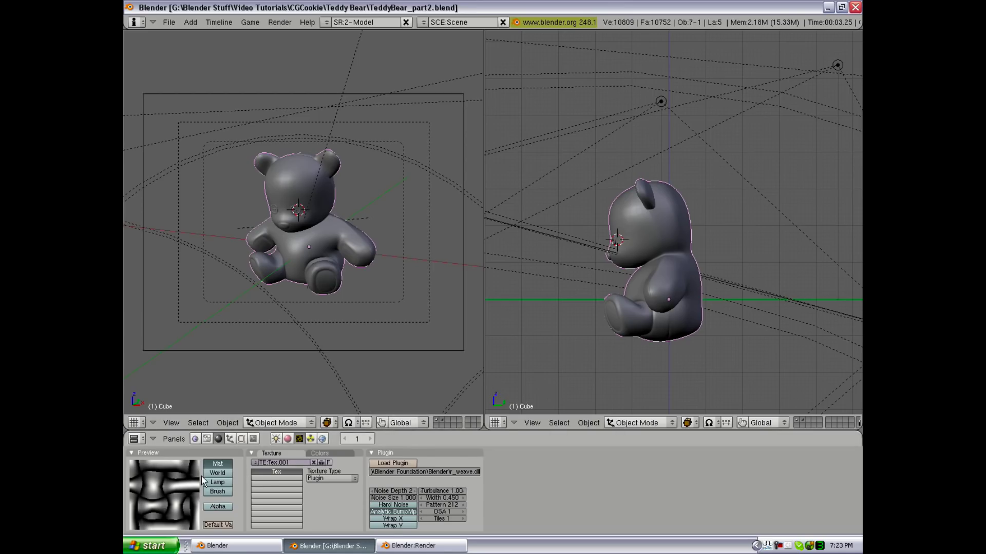
# - Enable Wrap X and Wrap Y for the weave texture and set its Tiles to 5
pyautogui.click(321, 478)
pyautogui.click(409, 520)
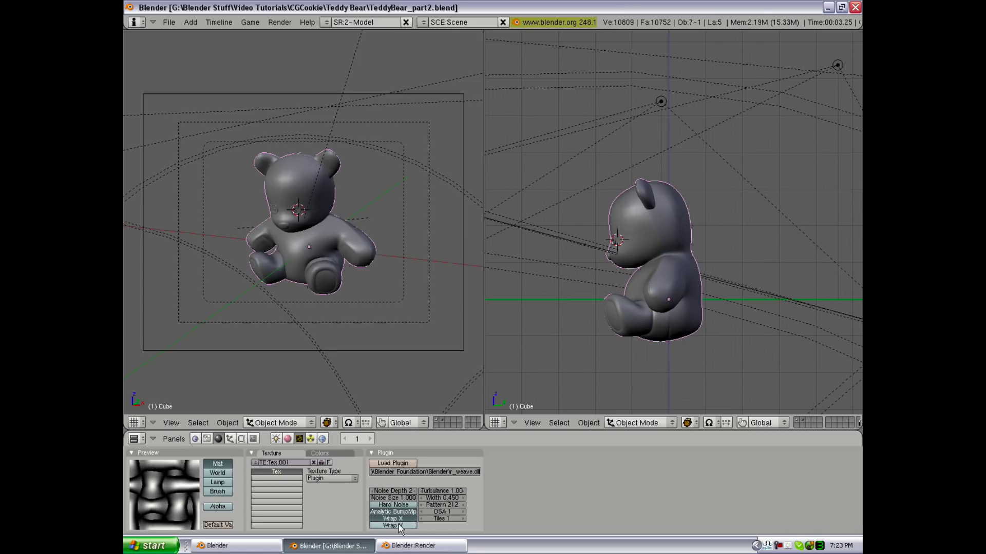
pyautogui.click(400, 526)
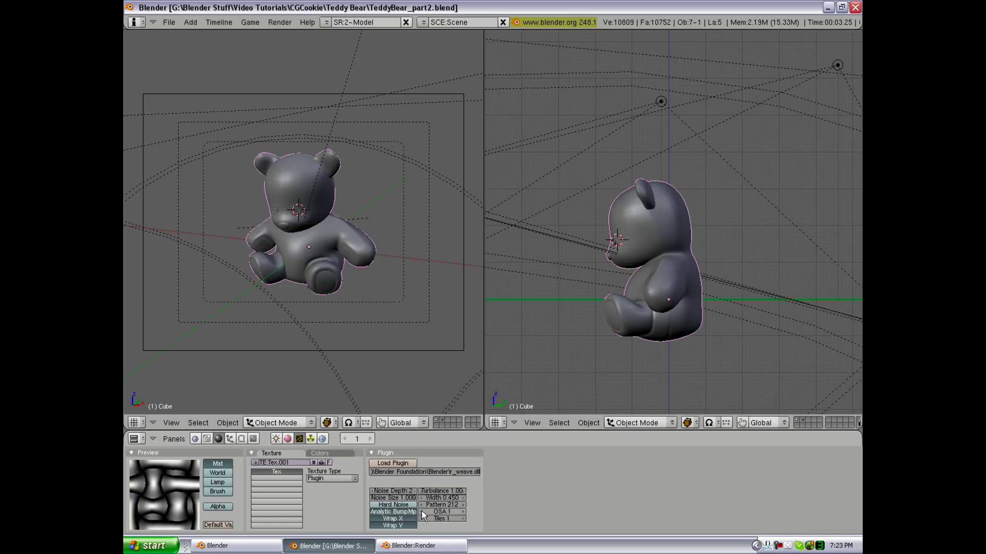
pyautogui.click(460, 519)
pyautogui.click(460, 519)
pyautogui.click(460, 520)
pyautogui.click(460, 519)
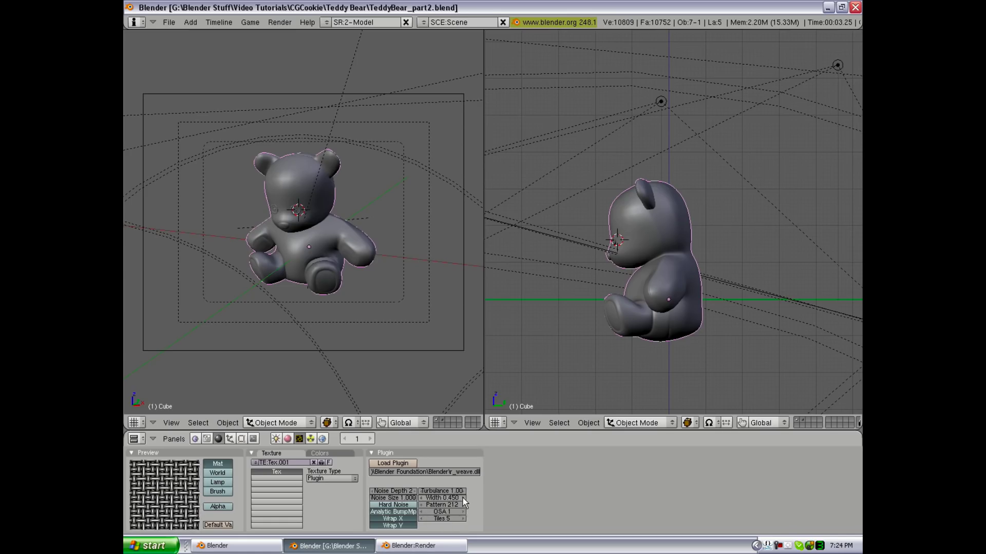
# - Set the weave texture's Width to 0.500
pyautogui.click(463, 498)
pyautogui.click(421, 499)
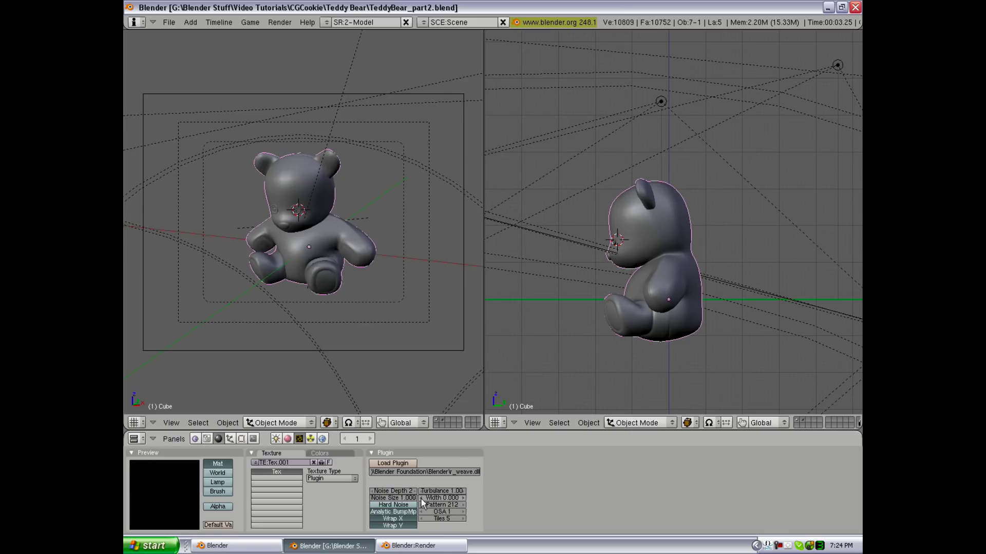
pyautogui.click(459, 498)
pyautogui.press('BackSpace')
pyautogui.write('0.001')
pyautogui.press('Return')
pyautogui.click(460, 498)
pyautogui.write('0.01')
pyautogui.press('Return')
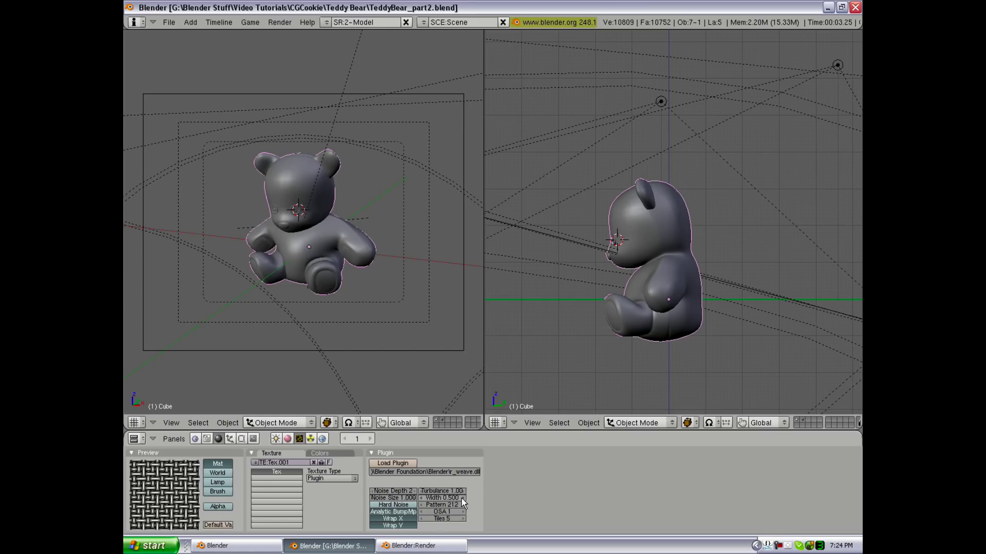
pyautogui.click(461, 498)
# - Set the weave texture's Noise Size to 0.500
pyautogui.click(372, 497)
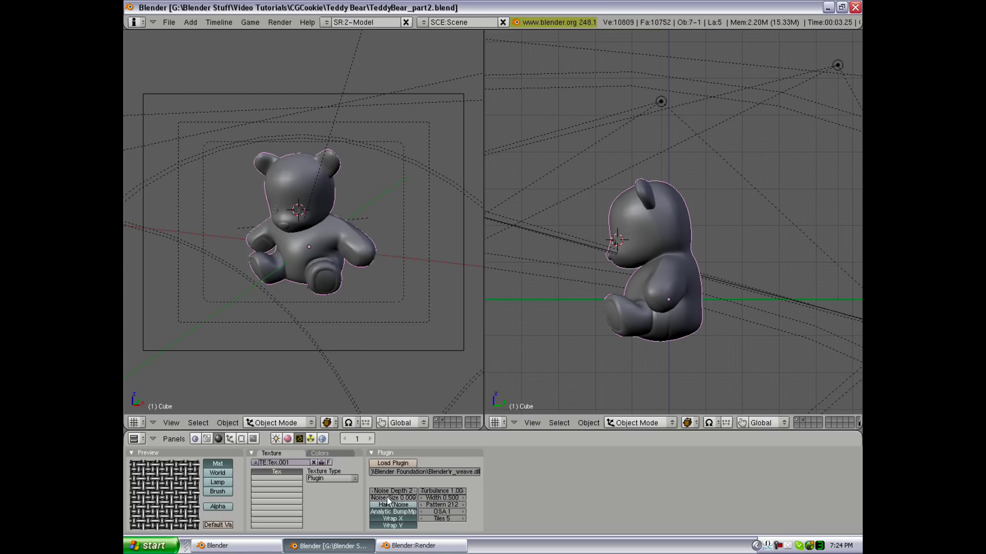
pyautogui.keyDown('shift'); pyautogui.click(412, 497); pyautogui.keyUp('shift')
pyautogui.write('.1')
pyautogui.press('Return')
pyautogui.keyDown('shift'); pyautogui.click(412, 495); pyautogui.keyUp('shift')
pyautogui.write('0.5')
pyautogui.press('Return')
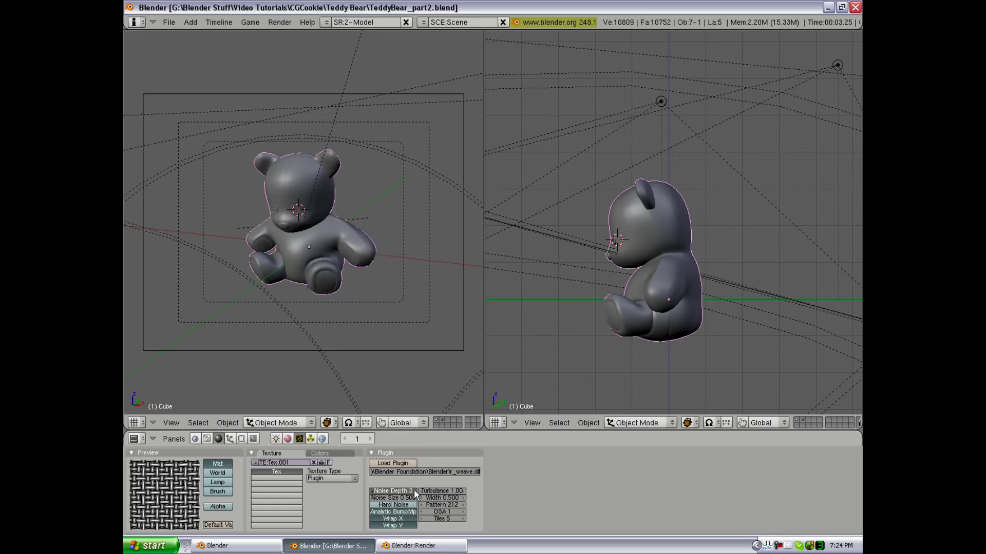
# - Try raising the weave texture's Turbulence through 8.00 to 13.00 and beyond
pyautogui.click(372, 491)
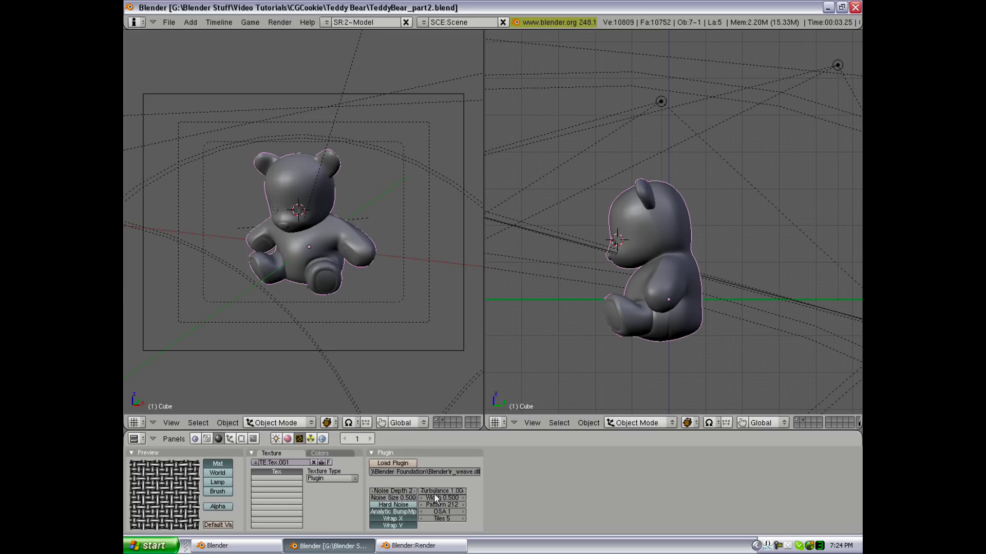
pyautogui.click(464, 491)
pyautogui.click(464, 491)
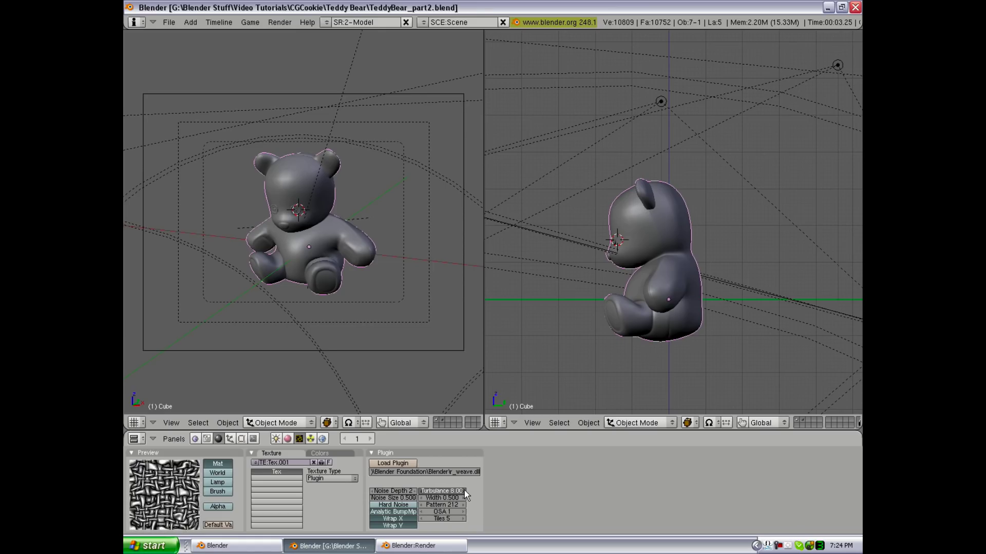
pyautogui.click(464, 491)
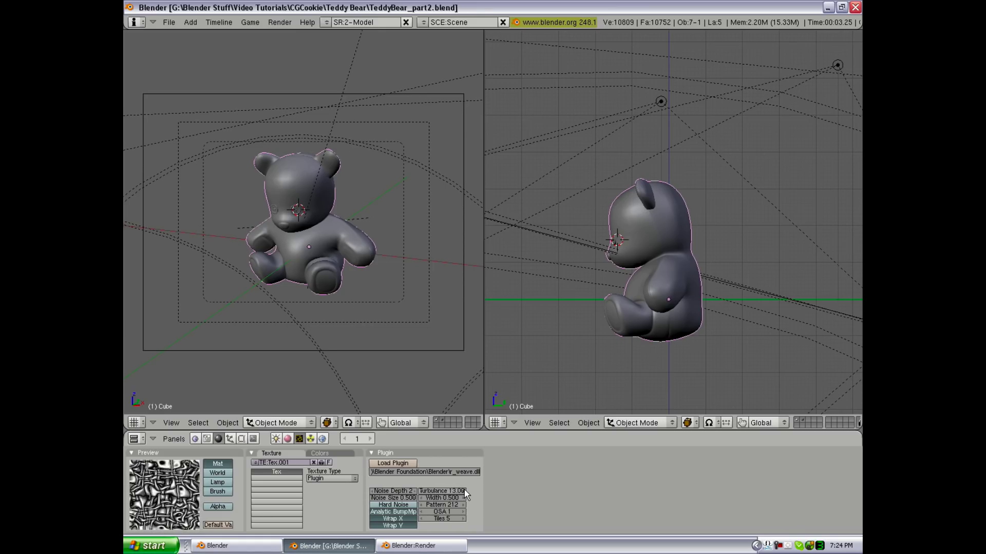
pyautogui.click(464, 491)
pyautogui.click(464, 491)
pyautogui.click(464, 490)
pyautogui.click(464, 491)
# - Lower the weave texture's Turbulence to 0.00
pyautogui.click(423, 491)
pyautogui.click(423, 490)
pyautogui.click(423, 490)
pyautogui.click(423, 490)
pyautogui.click(422, 490)
pyautogui.click(423, 490)
pyautogui.click(423, 491)
pyautogui.click(423, 490)
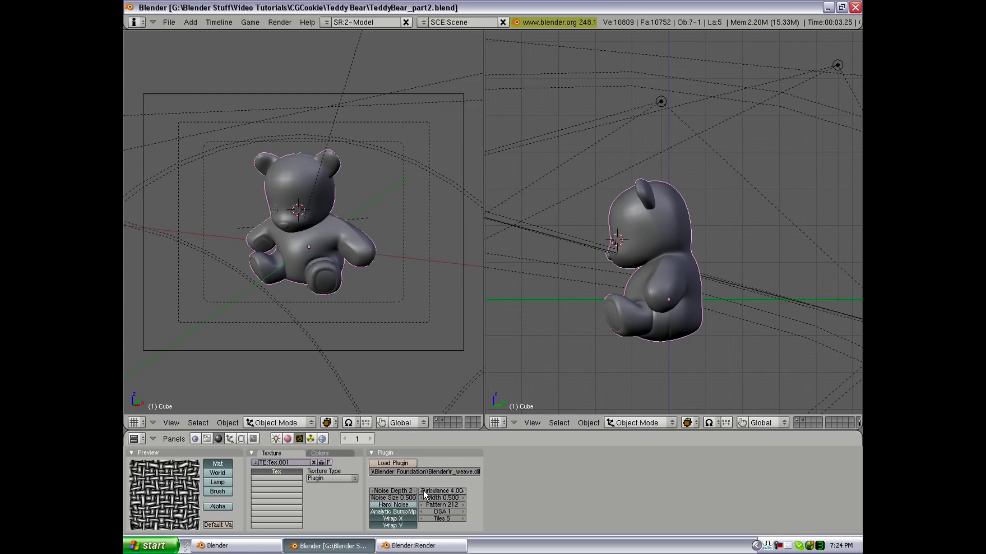
pyautogui.click(423, 491)
pyautogui.write('2')
pyautogui.press('Return')
pyautogui.click(423, 490)
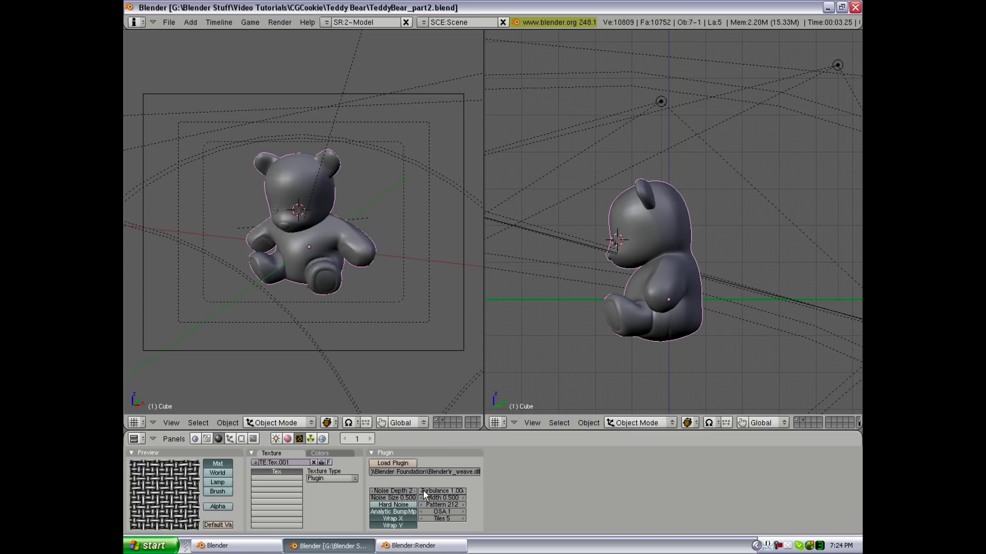
pyautogui.click(423, 490)
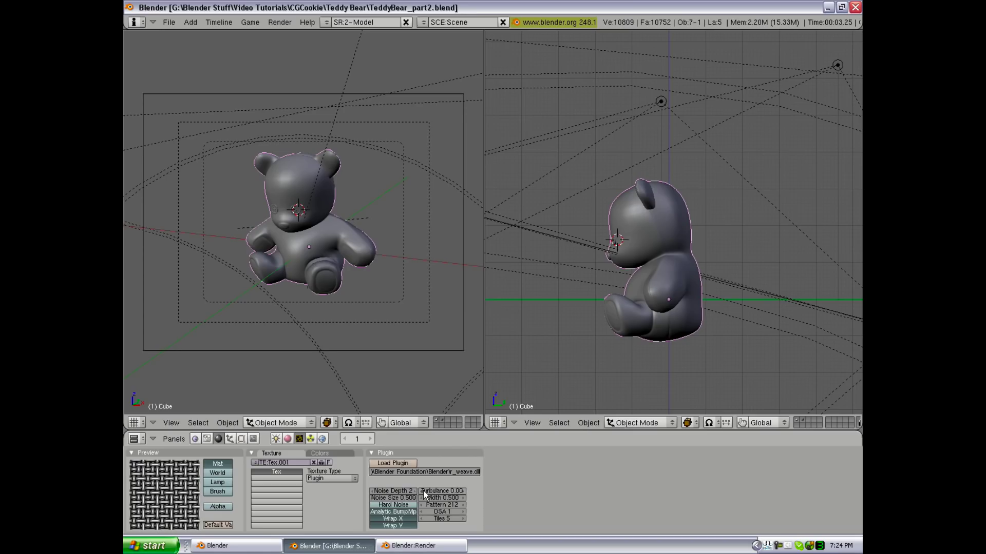
pyautogui.click(465, 491)
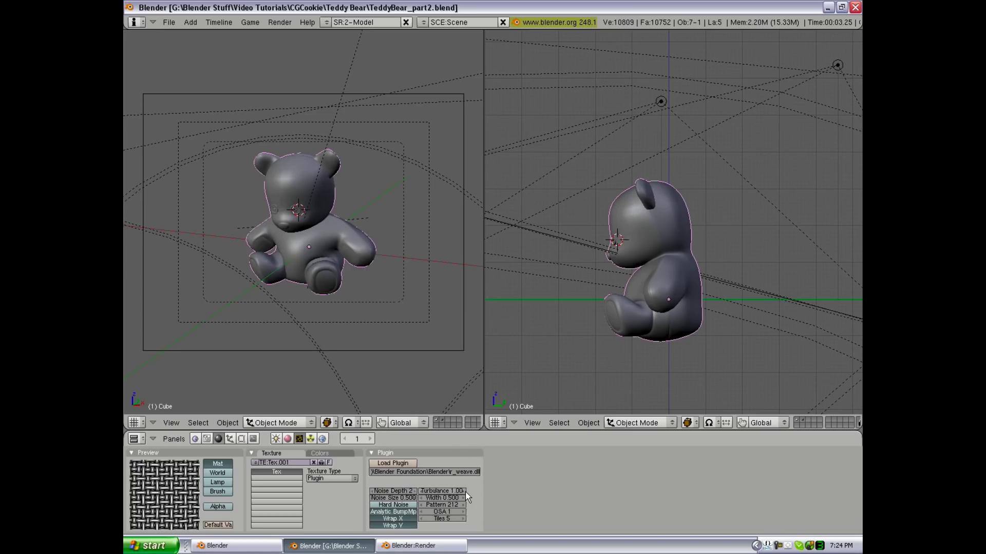
pyautogui.click(422, 491)
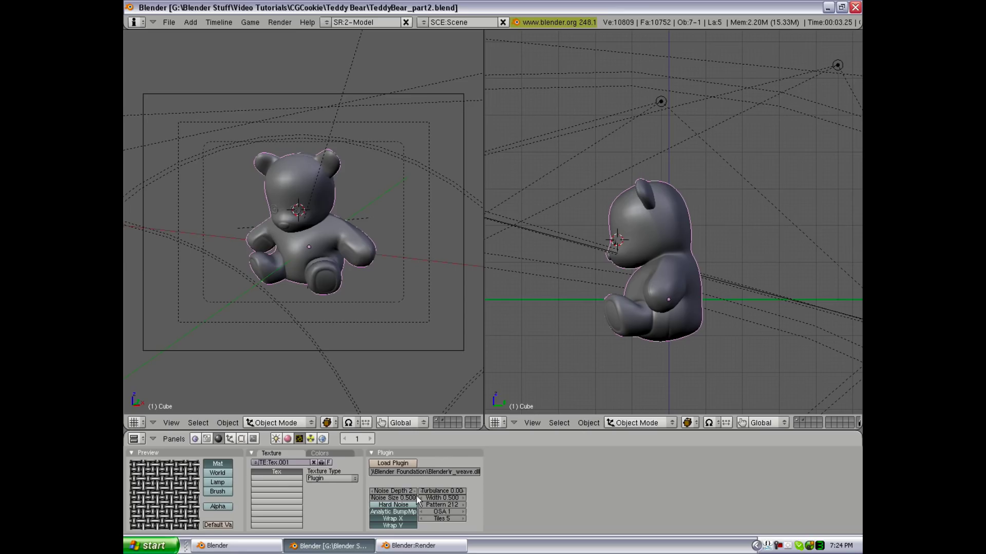
# - Set the weave texture's Tiles to 7 and OSA to 4
pyautogui.click(462, 520)
pyautogui.click(463, 520)
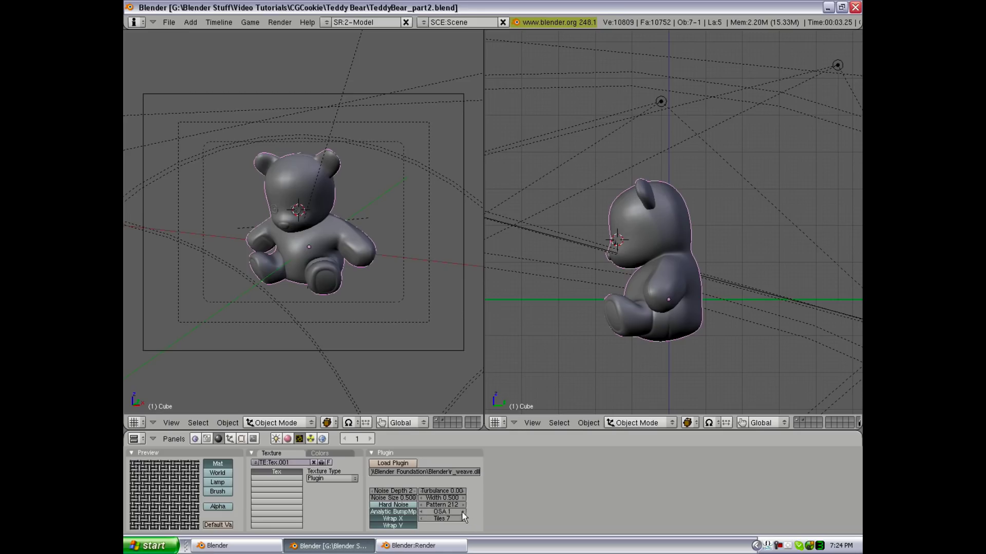
pyautogui.click(460, 511)
# - Try Pattern 216 on the weave texture, and return it to Pattern 212
pyautogui.click(461, 504)
pyautogui.doubleClick(460, 505)
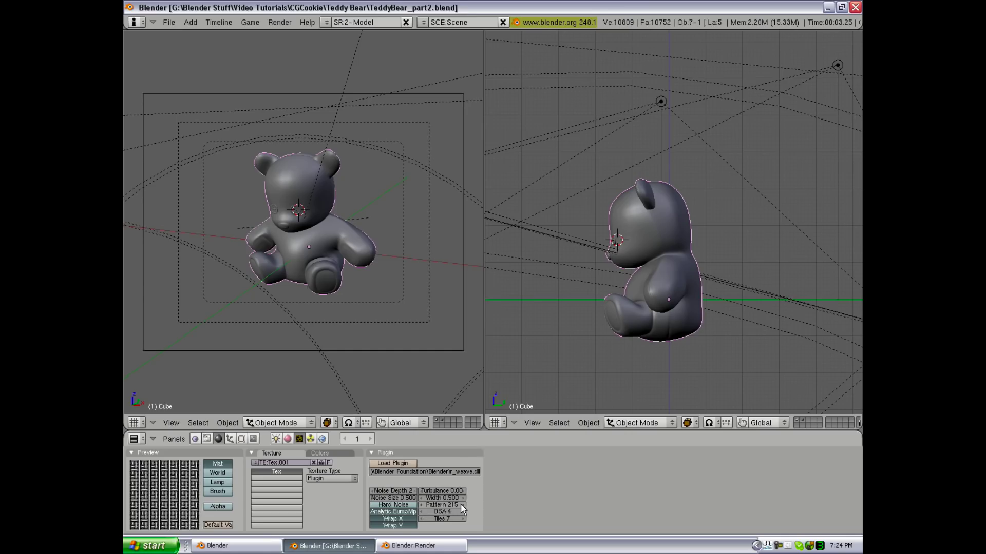
pyautogui.tripleClick(426, 504)
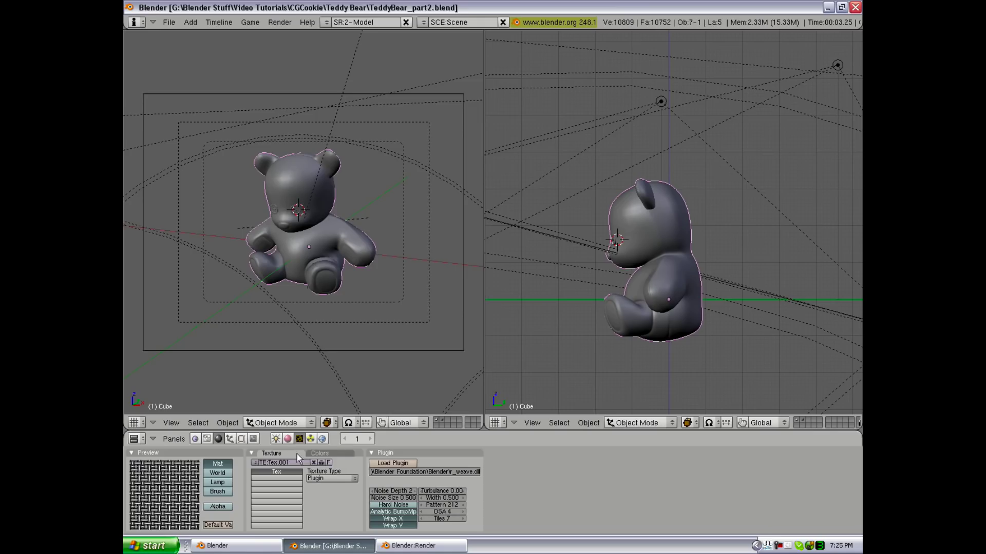
# - Render the scene to check how the weave texture maps onto the teddy bear, and leave the render
pyautogui.press('F12')
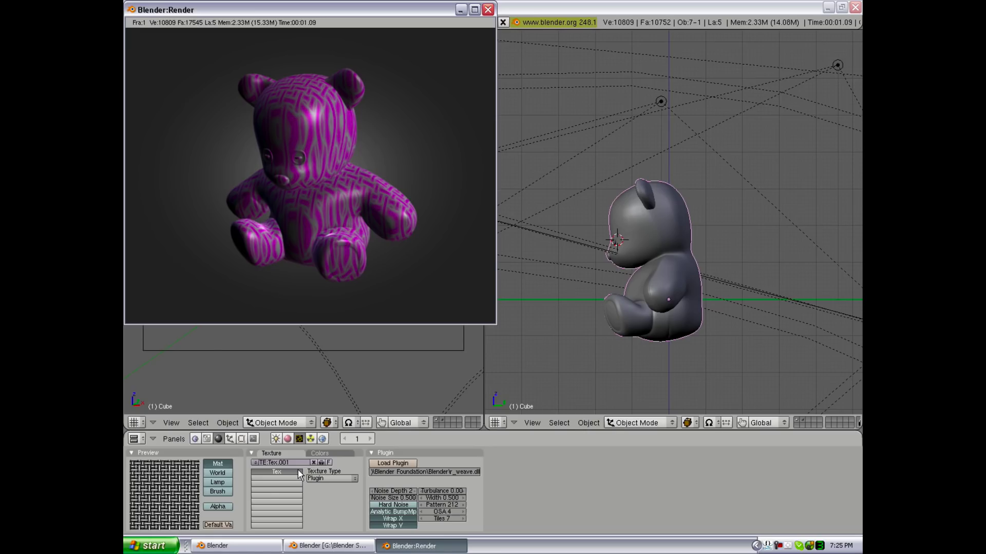
pyautogui.click(425, 438)
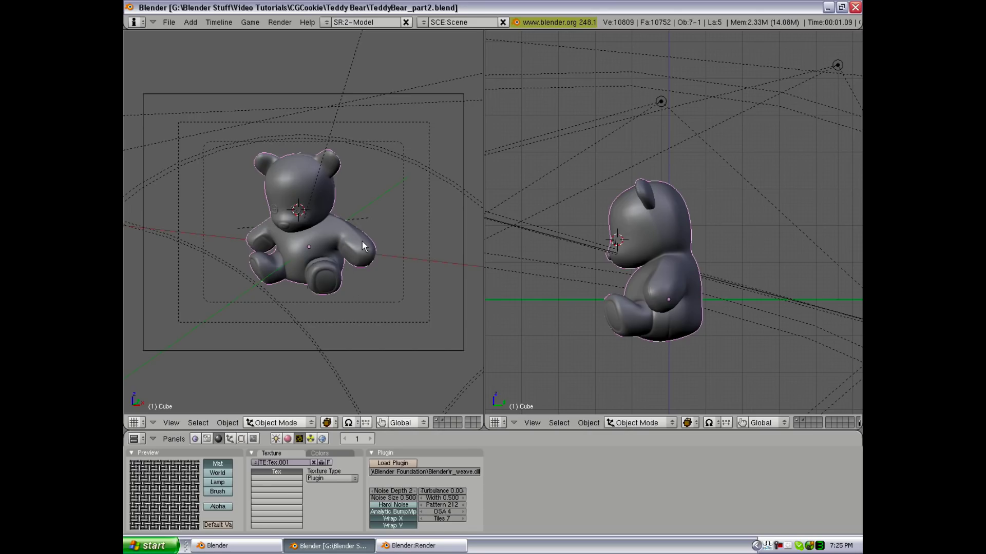
# - Enter Edit Mode on the teddy bear mesh, deselect all vertices and inspect its faces from an angled front view
pyautogui.press('Tab')
pyautogui.press('a')
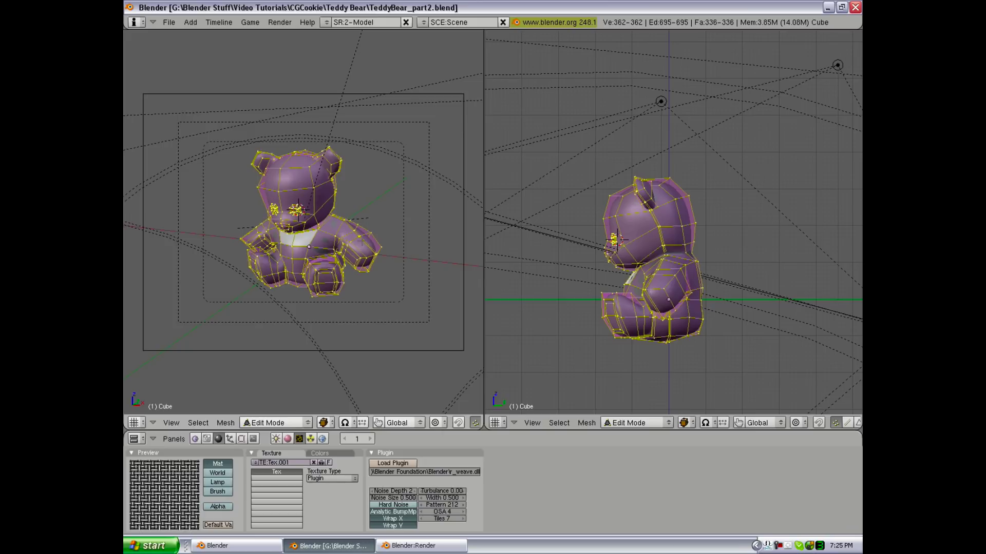
pyautogui.scroll(3, 303, 221)
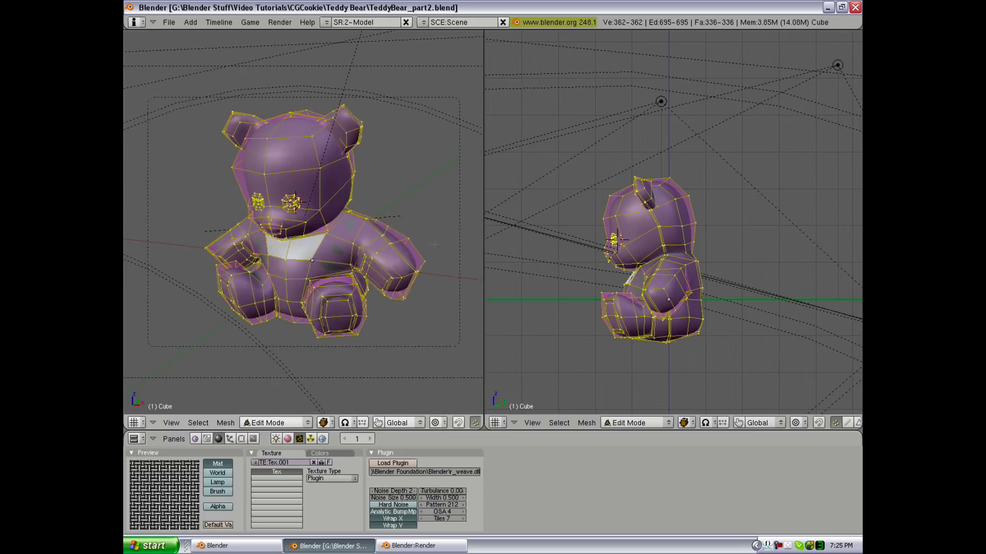
pyautogui.press('KP_1')
pyautogui.moveTo(392, 206); pyautogui.dragTo(297, 285, button='middle')
pyautogui.scroll(3, 358, 292)
pyautogui.keyDown('shift'); pyautogui.moveTo(358, 290); pyautogui.dragTo(330, 265, button='middle'); pyautogui.keyUp('shift')
pyautogui.press('a')
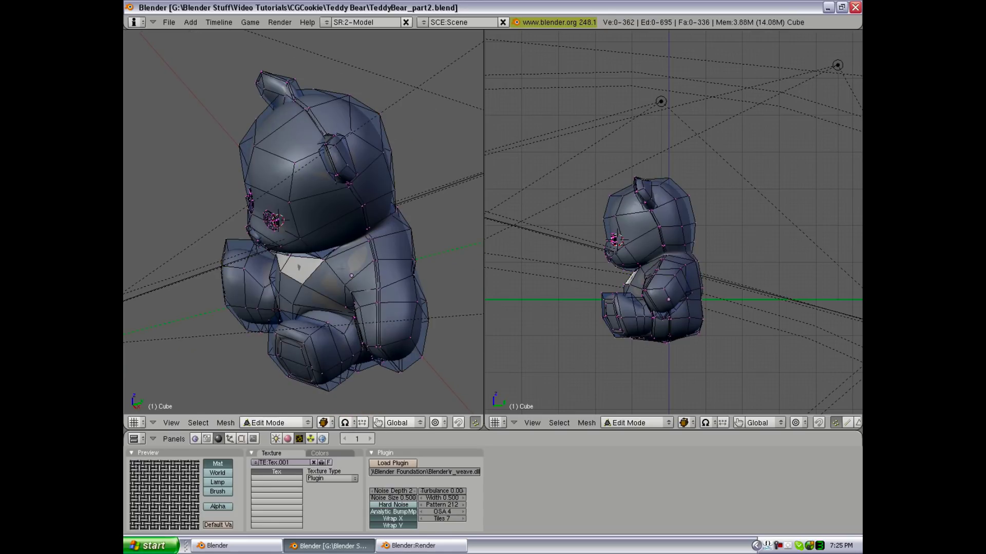
pyautogui.moveTo(330, 264); pyautogui.dragTo(366, 280, button='middle')
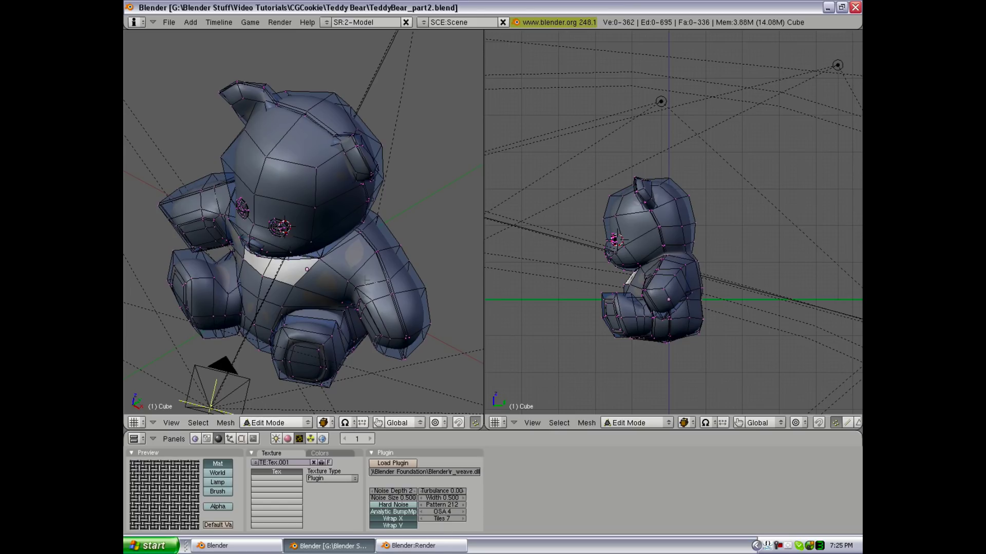
# - Switch the viewport showing the bear in side view to the UV/Image Editor
pyautogui.click(495, 423)
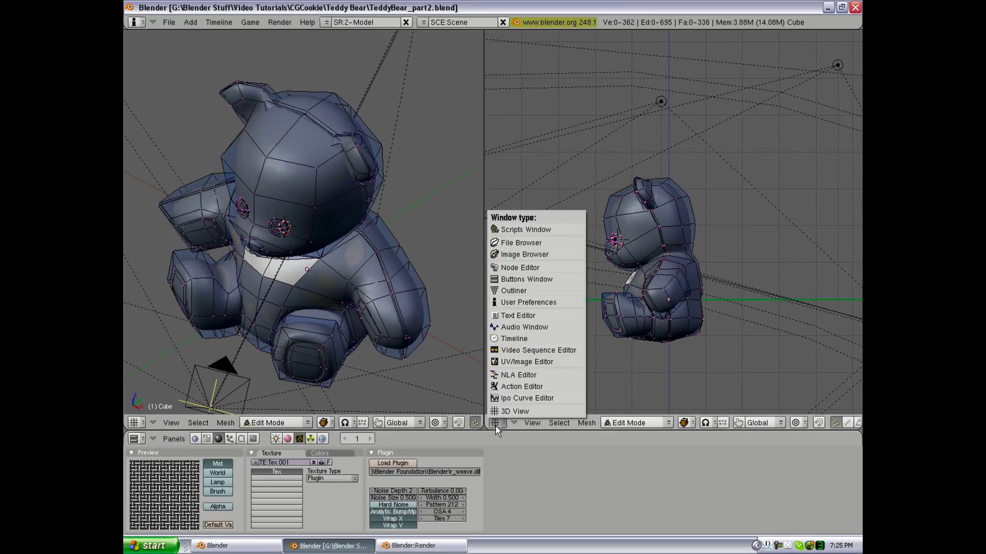
pyautogui.click(524, 364)
pyautogui.moveTo(701, 297); pyautogui.dragTo(534, 230, button='middle')
pyautogui.scroll(6, 693, 291)
pyautogui.scroll(-1, 581, 253)
pyautogui.click(490, 147)
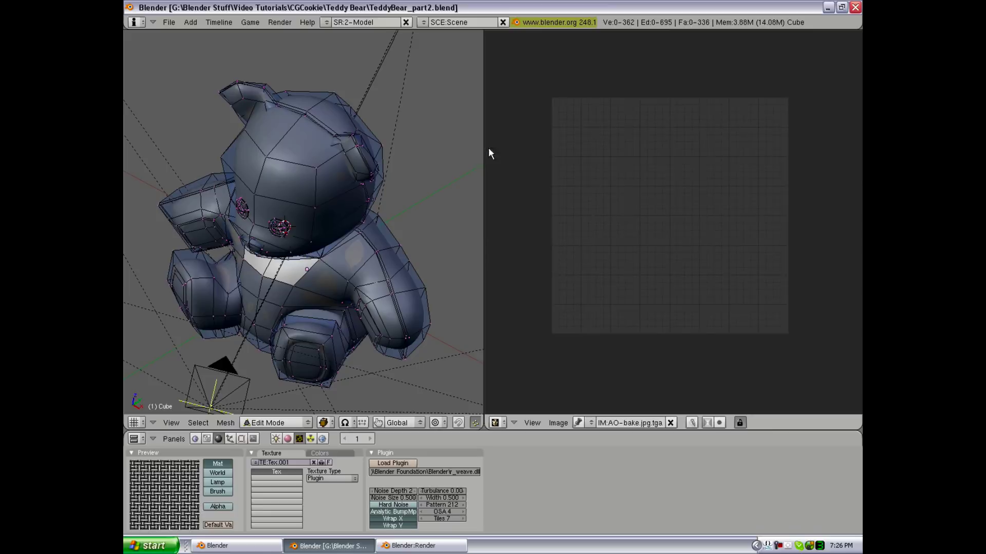
# - Mark the edge loop that runs down the side of the head and along the shoulder and outer arm as a seam
pyautogui.moveTo(354, 241); pyautogui.dragTo(280, 138, button='middle')
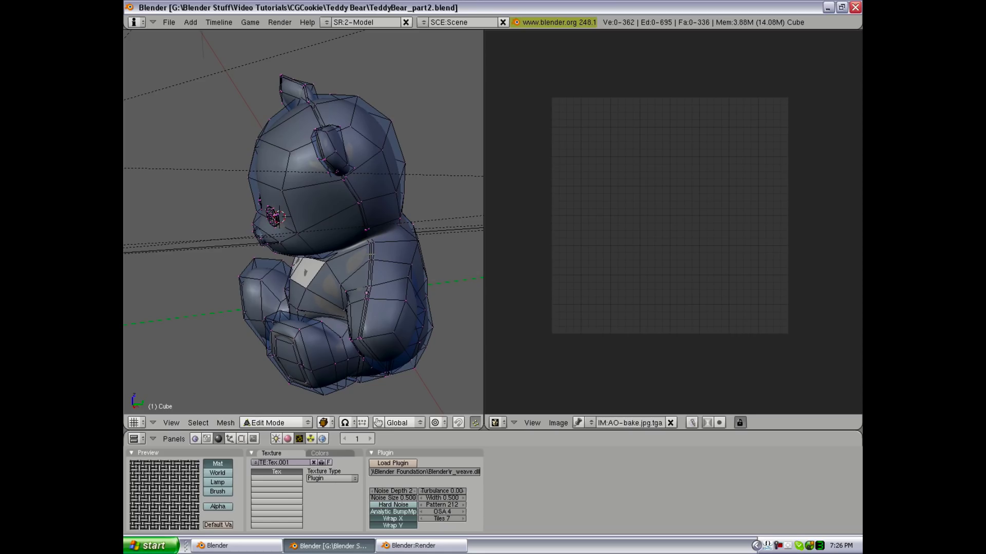
pyautogui.keyDown('alt'); pyautogui.rightClick(371, 254); pyautogui.keyUp('alt')
pyautogui.scroll(3, 303, 221)
pyautogui.press('a')
pyautogui.hotkey('alt', 'z')
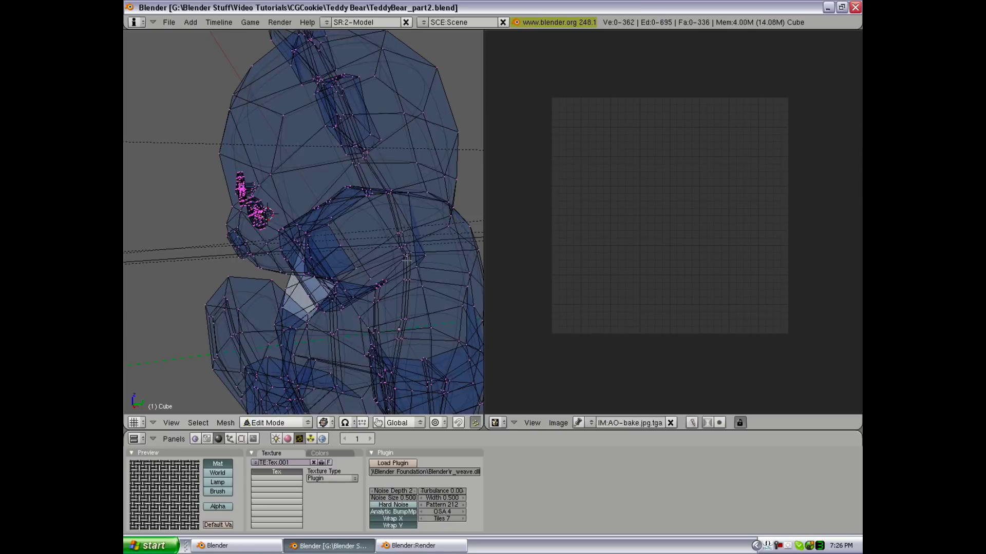
pyautogui.keyDown('alt'); pyautogui.rightClick(406, 261); pyautogui.keyUp('alt')
pyautogui.press('z')
pyautogui.scroll(-5, 406, 261)
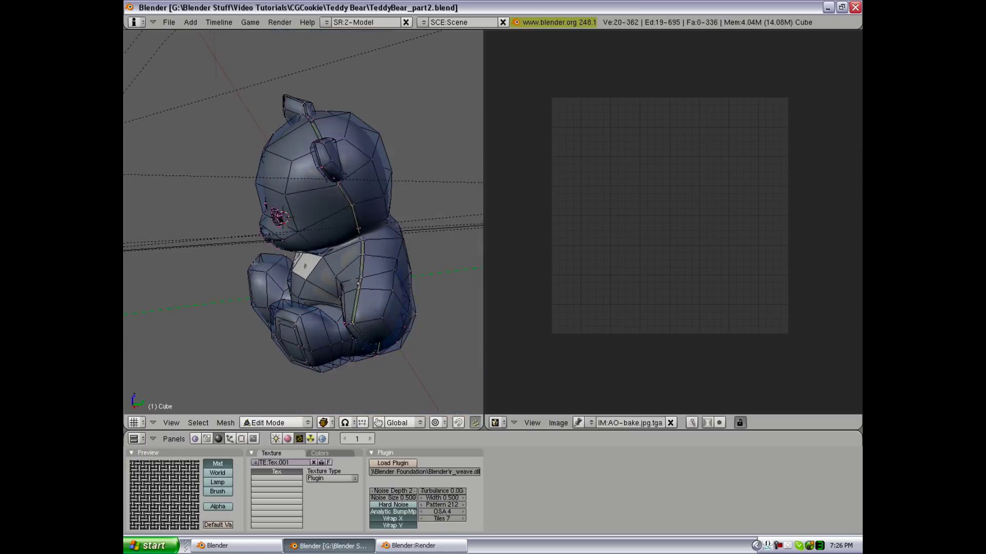
pyautogui.moveTo(298, 270)
pyautogui.mouseDown(button='middle')
pyautogui.moveTo(341, 279)
pyautogui.moveTo(295, 133)
pyautogui.moveTo(279, 243)
pyautogui.mouseUp(button='middle')
pyautogui.scroll(3, 287, 246)
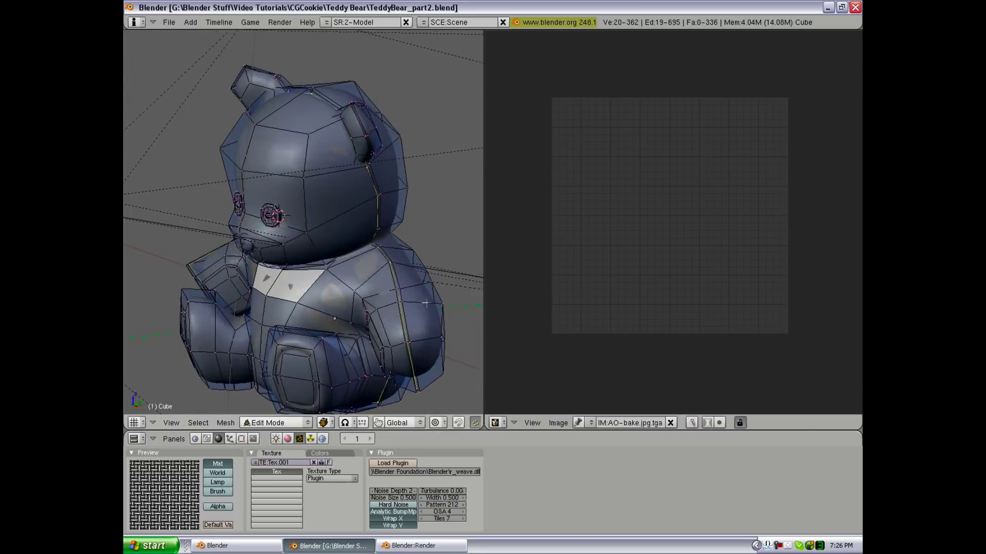
pyautogui.scroll(3, 362, 213)
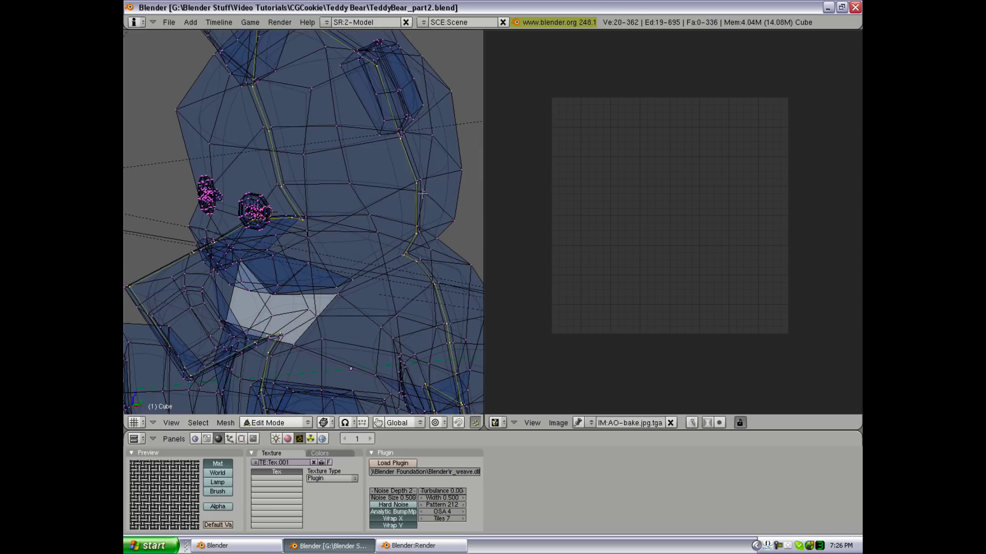
pyautogui.hotkey('alt', 'z')
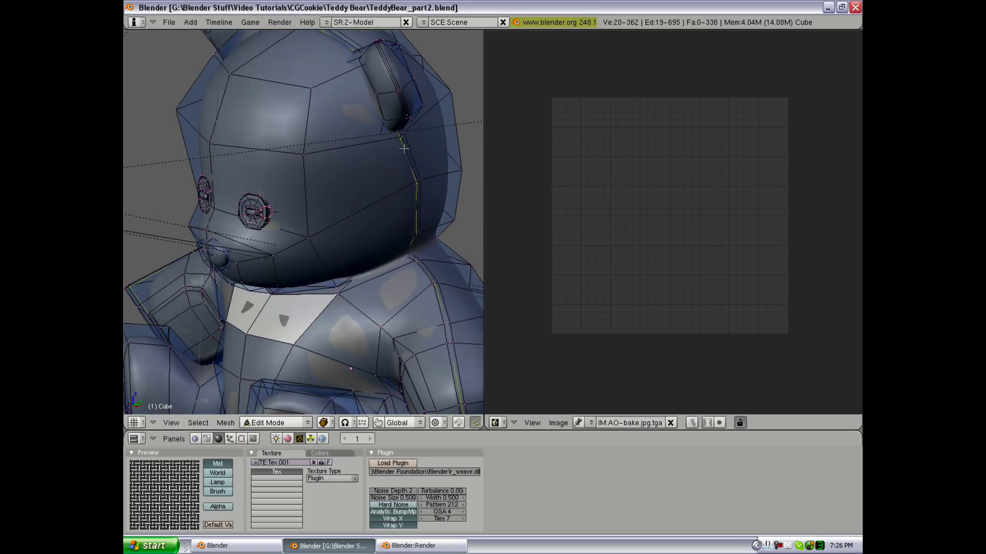
pyautogui.hotkey('ctrl', 'e')
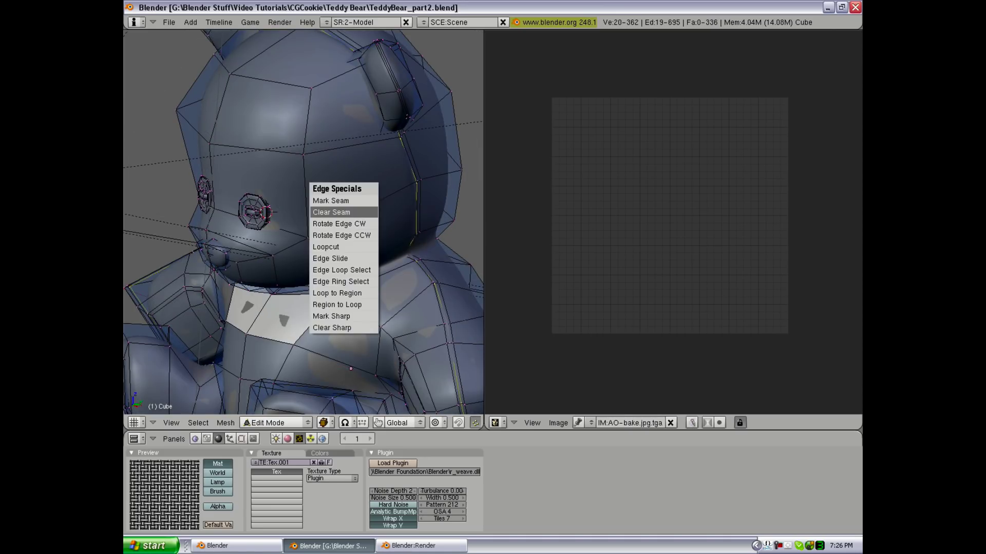
pyautogui.click(362, 200)
# - Mark the edge loop along the ear's rim as a seam, and deselect it
pyautogui.keyDown('shift'); pyautogui.moveTo(376, 140); pyautogui.dragTo(282, 296, button='middle'); pyautogui.keyUp('shift')
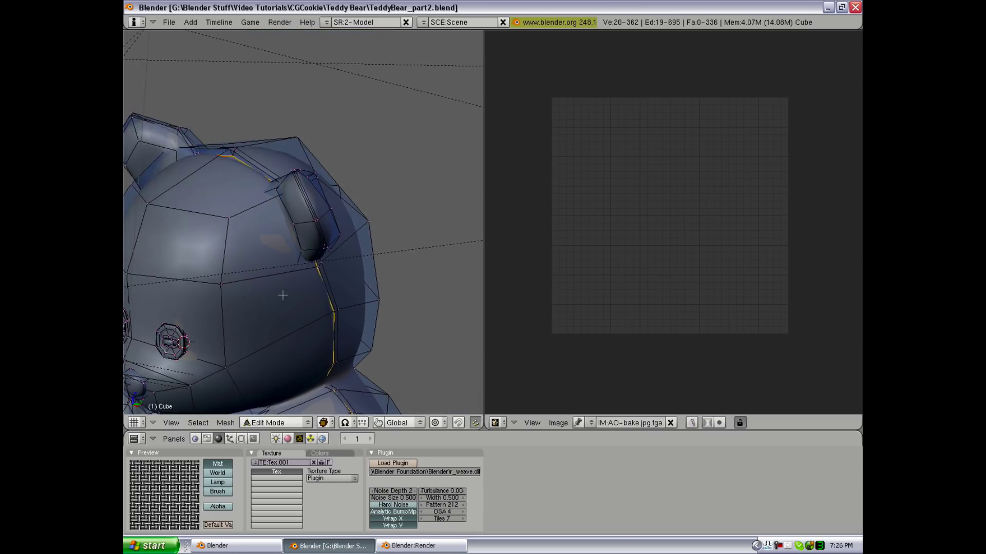
pyautogui.scroll(4, 328, 285)
pyautogui.scroll(1, 335, 284)
pyautogui.press('a')
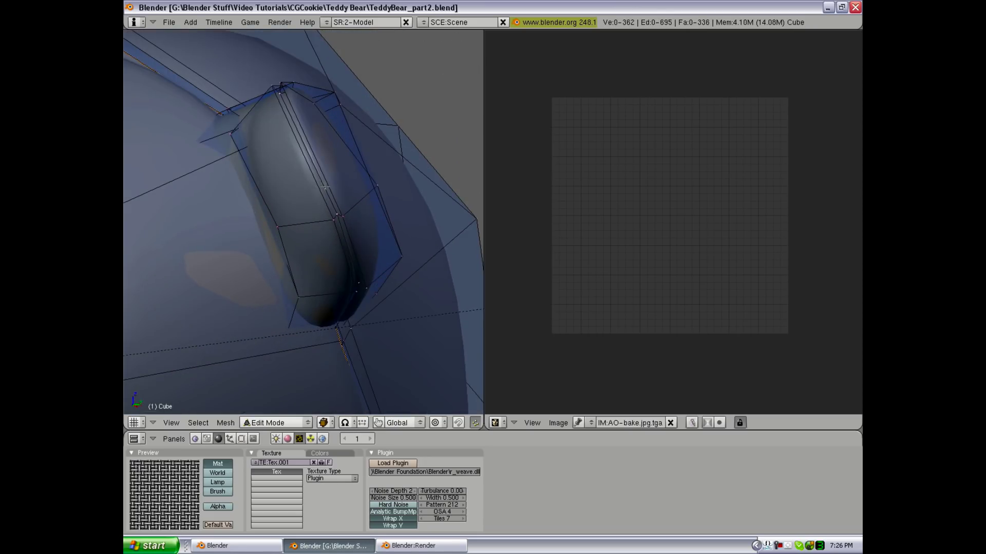
pyautogui.keyDown('alt'); pyautogui.rightClick(325, 188); pyautogui.keyUp('alt')
pyautogui.hotkey('ctrl', 'e')
pyautogui.click(325, 187)
pyautogui.press('a')
pyautogui.scroll(-8, 329, 191)
pyautogui.keyDown('shift'); pyautogui.moveTo(310, 370); pyautogui.dragTo(333, 189, button='middle'); pyautogui.keyUp('shift')
pyautogui.scroll(7, 332, 191)
pyautogui.press('z')
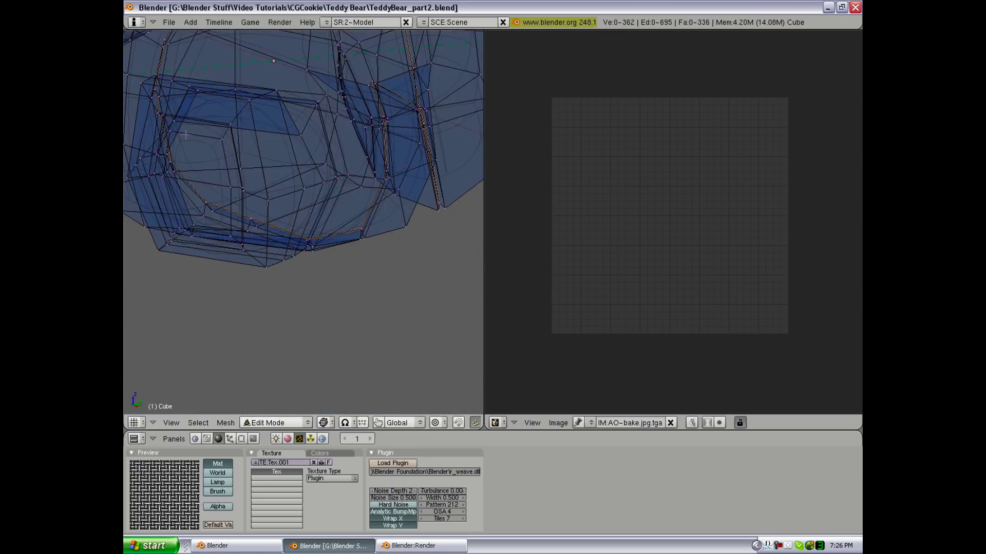
pyautogui.keyDown('alt'); pyautogui.rightClick(185, 124); pyautogui.keyUp('alt')
pyautogui.press('z')
pyautogui.press('z')
pyautogui.moveTo(236, 147)
pyautogui.mouseDown(button='middle')
pyautogui.moveTo(263, 142)
pyautogui.moveTo(237, 155)
pyautogui.mouseUp(button='middle')
pyautogui.press('a')
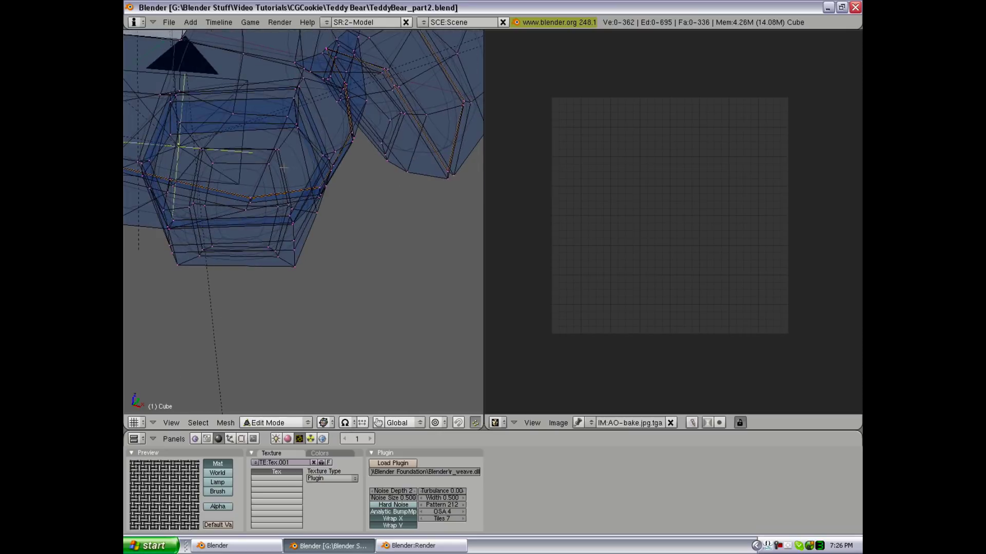
# - Mark the edge loop around the foot pad at the end of the leg as a seam
pyautogui.press('z')
pyautogui.keyDown('alt'); pyautogui.rightClick(280, 169); pyautogui.keyUp('alt')
pyautogui.hotkey('ctrl', 'e')
pyautogui.click(275, 185)
pyautogui.scroll(-5, 307, 203)
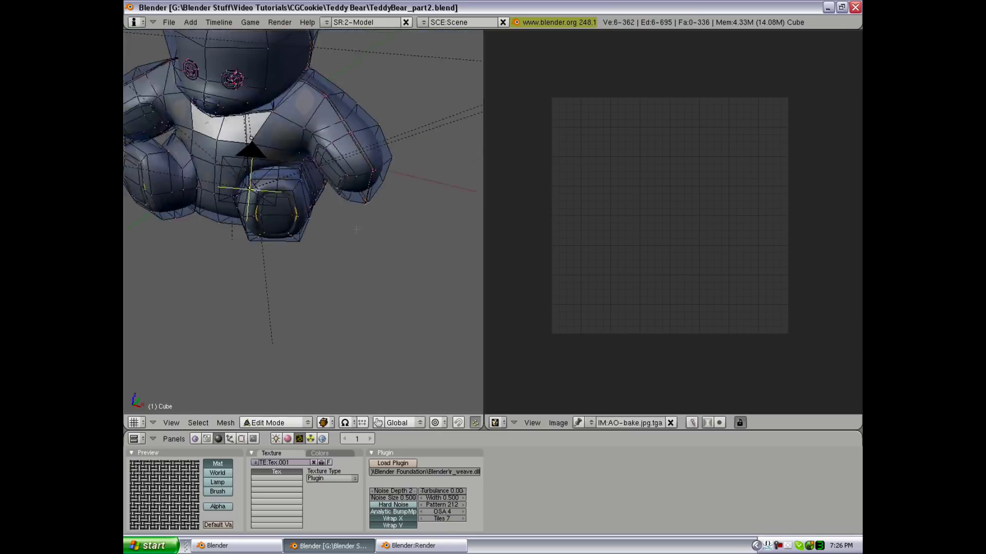
# - Mark the edge loop where the leg joins the body as a seam, and deselect it
pyautogui.moveTo(362, 231); pyautogui.dragTo(311, 226, button='middle')
pyautogui.scroll(5, 411, 208)
pyautogui.press('a')
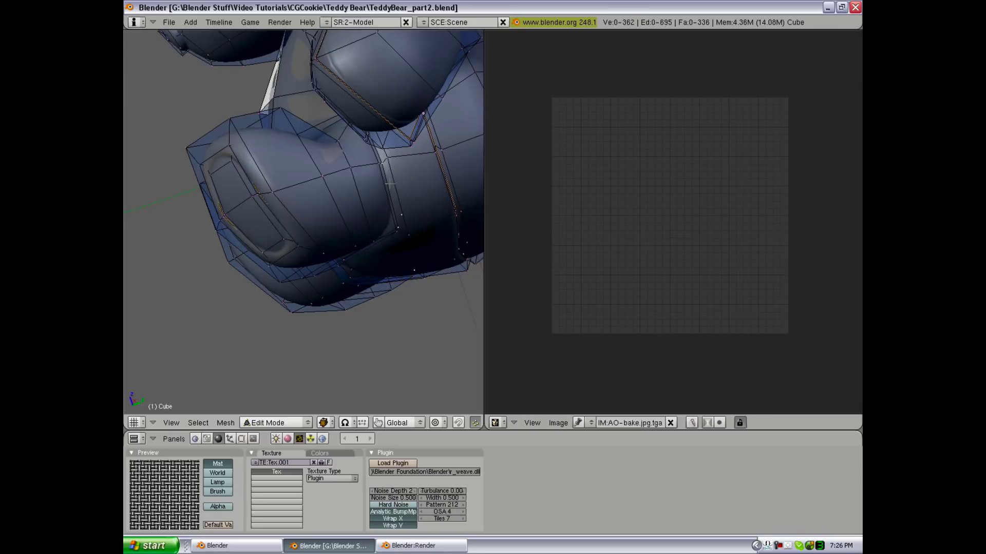
pyautogui.keyDown('alt'); pyautogui.rightClick(390, 184); pyautogui.keyUp('alt')
pyautogui.hotkey('ctrl', 'e')
pyautogui.click(390, 184)
pyautogui.scroll(-5, 388, 187)
pyautogui.press('a')
# - Mark the edges running along the inner side of the leg between the foot pad and the hip as a seam
pyautogui.moveTo(241, 262); pyautogui.dragTo(430, 202, button='middle')
pyautogui.scroll(2, 430, 203)
pyautogui.moveTo(342, 190); pyautogui.dragTo(331, 102, button='middle')
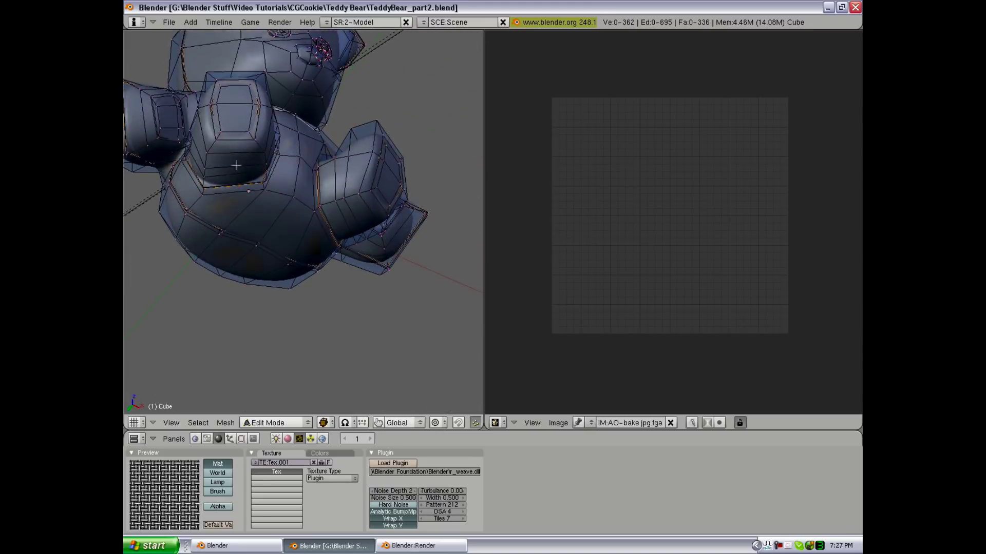
pyautogui.moveTo(262, 177); pyautogui.dragTo(364, 203, button='middle')
pyautogui.scroll(2, 363, 204)
pyautogui.keyDown('alt'); pyautogui.rightClick(417, 151); pyautogui.keyUp('alt')
pyautogui.keyDown('shift'); pyautogui.rightClick(323, 192); pyautogui.keyUp('shift')
pyautogui.moveTo(323, 192); pyautogui.dragTo(282, 203, button='middle')
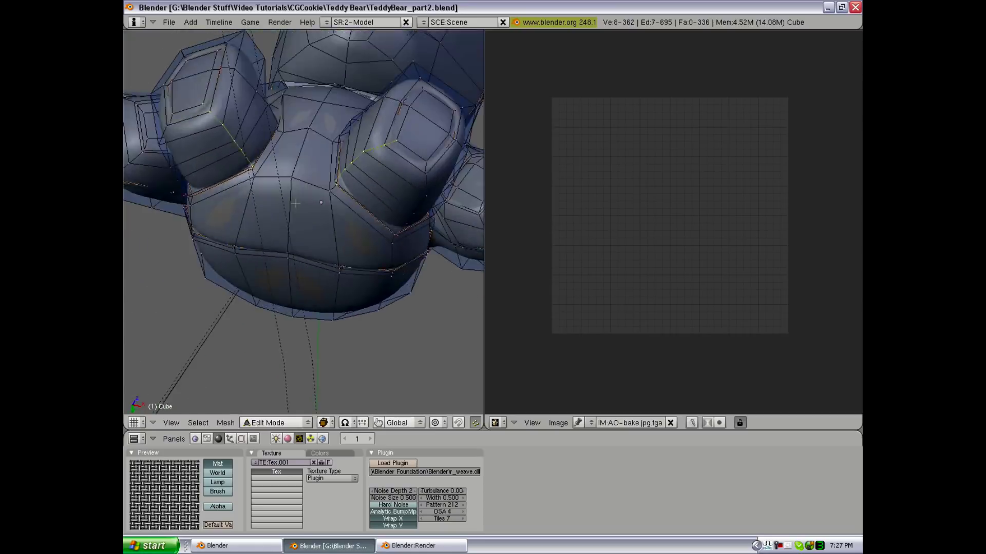
pyautogui.press('z')
pyautogui.keyDown('shift'); pyautogui.moveTo(382, 162); pyautogui.dragTo(357, 182, button='middle'); pyautogui.keyUp('shift')
pyautogui.scroll(4, 356, 182)
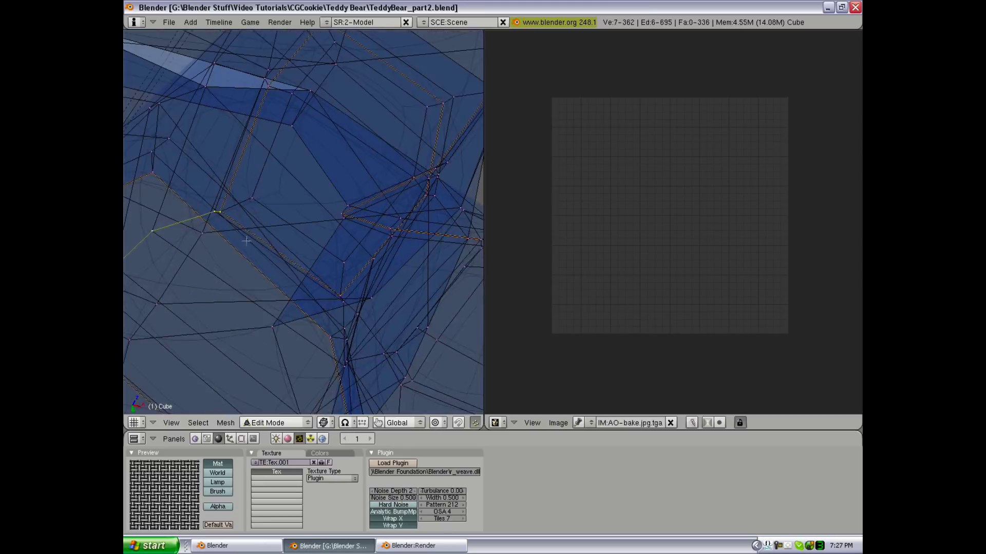
pyautogui.press('z')
pyautogui.scroll(-5, 246, 241)
pyautogui.moveTo(247, 240)
pyautogui.mouseDown(button='middle')
pyautogui.moveTo(234, 262)
pyautogui.moveTo(276, 294)
pyautogui.mouseUp(button='middle')
pyautogui.hotkey('ctrl', 'e')
pyautogui.click(235, 262)
# - Mark the edge loop around the paw pad at the end of the arm as a seam
pyautogui.press('Tab')
pyautogui.scroll(-3, 276, 295)
pyautogui.moveTo(270, 260)
pyautogui.mouseDown(button='middle')
pyautogui.moveTo(299, 308)
pyautogui.moveTo(315, 227)
pyautogui.moveTo(266, 292)
pyautogui.moveTo(371, 268)
pyautogui.moveTo(298, 242)
pyautogui.moveTo(244, 285)
pyautogui.moveTo(277, 272)
pyautogui.mouseUp(button='middle')
pyautogui.press('Tab')
pyautogui.scroll(5, 350, 242)
pyautogui.scroll(4, 244, 285)
pyautogui.press('a')
pyautogui.press('z')
pyautogui.keyDown('alt'); pyautogui.rightClick(219, 188); pyautogui.keyUp('alt')
pyautogui.press('z')
pyautogui.scroll(-6, 219, 190)
pyautogui.hotkey('ctrl', 'e')
pyautogui.click(241, 270)
pyautogui.scroll(-4, 241, 271)
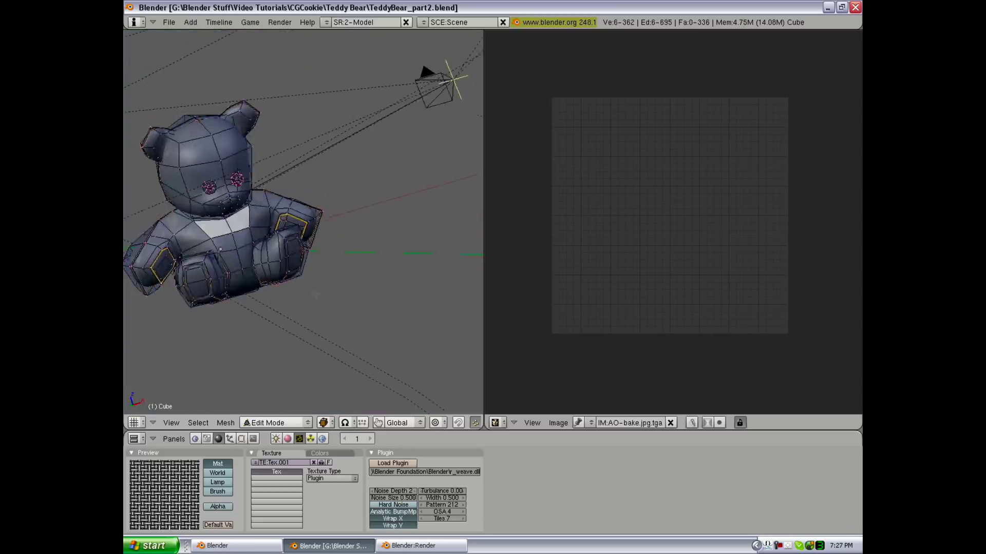
# - Unwrap all of the bear's mesh except the eyes and nose, using the basic Unwrap calculation
pyautogui.press('Tab')
pyautogui.moveTo(283, 268)
pyautogui.mouseDown(button='middle')
pyautogui.moveTo(375, 251)
pyautogui.moveTo(439, 222)
pyautogui.moveTo(233, 265)
pyautogui.moveTo(232, 219)
pyautogui.moveTo(288, 220)
pyautogui.mouseUp(button='middle')
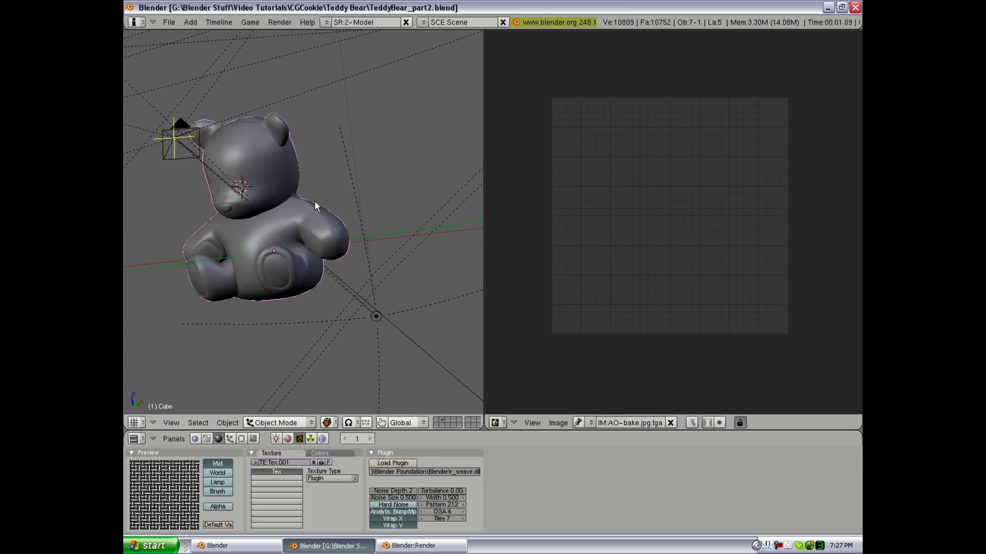
pyautogui.press('Tab')
pyautogui.press('a')
pyautogui.scroll(3, 295, 213)
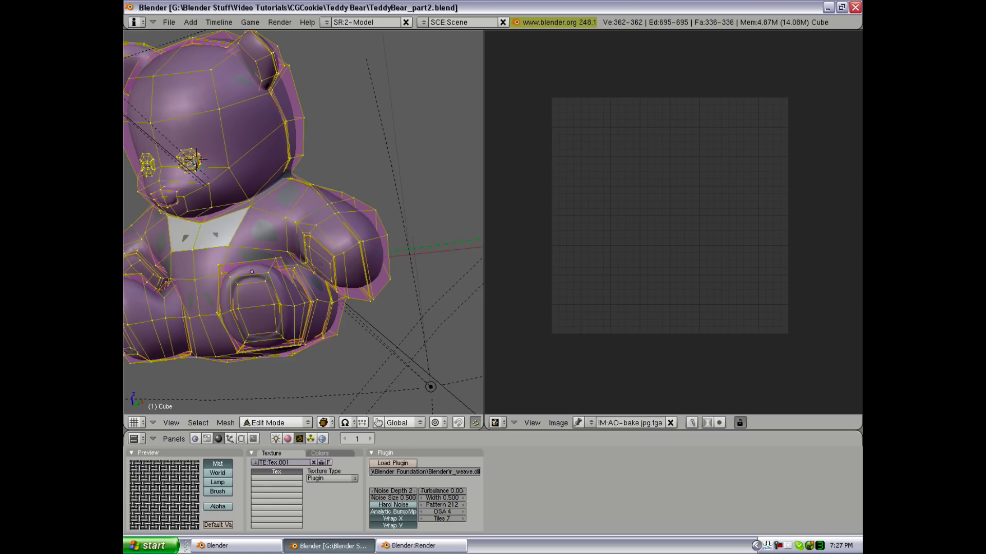
pyautogui.hotkey('shift', 'l')
pyautogui.hotkey('shift', 'l')
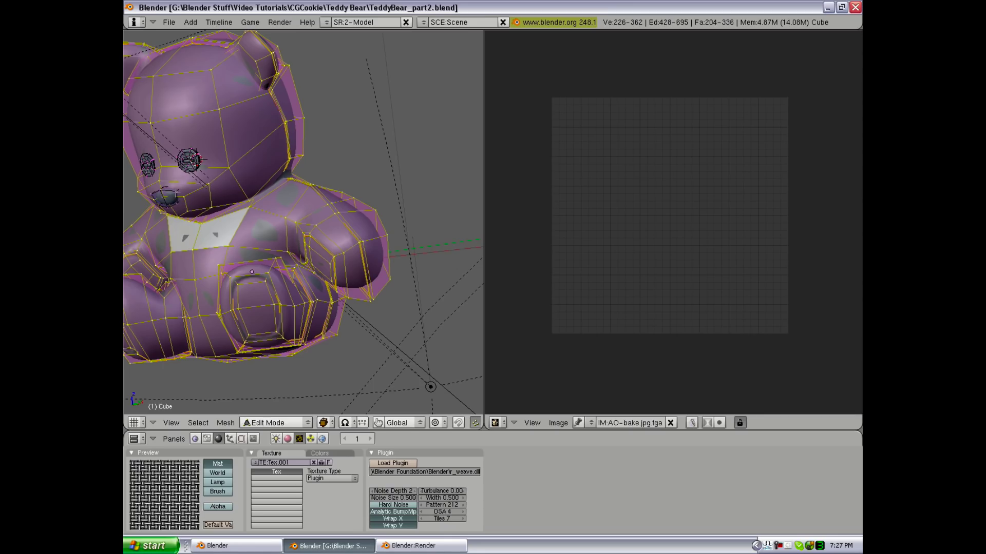
pyautogui.press('u')
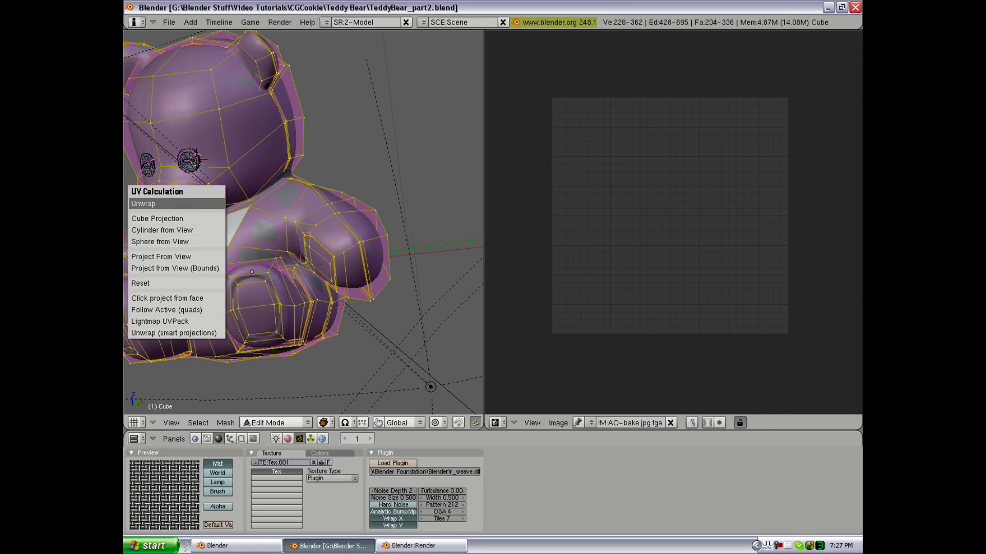
pyautogui.click(181, 203)
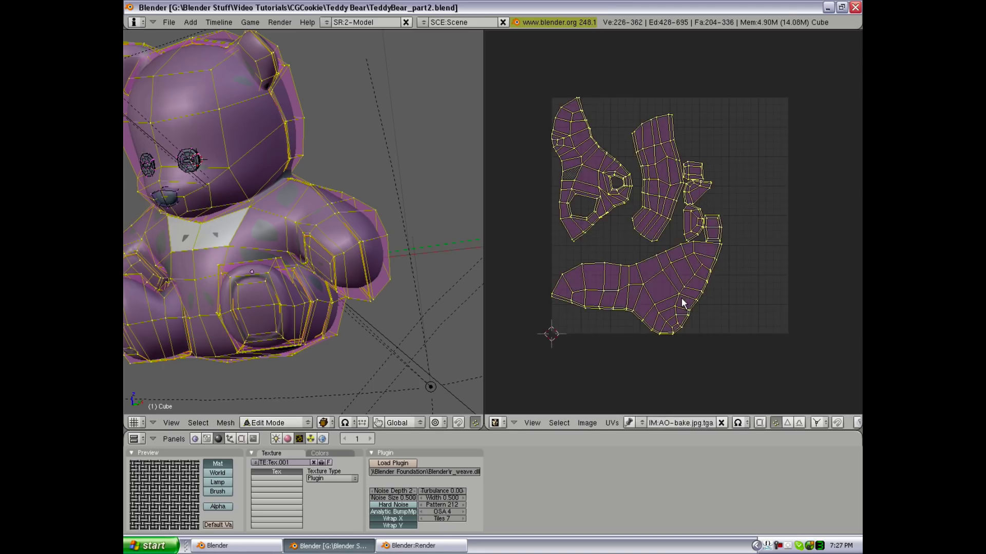
# - Render the scene to check the weave on the newly unwrapped bear, and leave the render
pyautogui.moveTo(680, 295); pyautogui.dragTo(708, 281, button='middle')
pyautogui.scroll(-3, 246, 231)
pyautogui.moveTo(241, 232); pyautogui.dragTo(372, 239, button='middle')
pyautogui.press('F12')
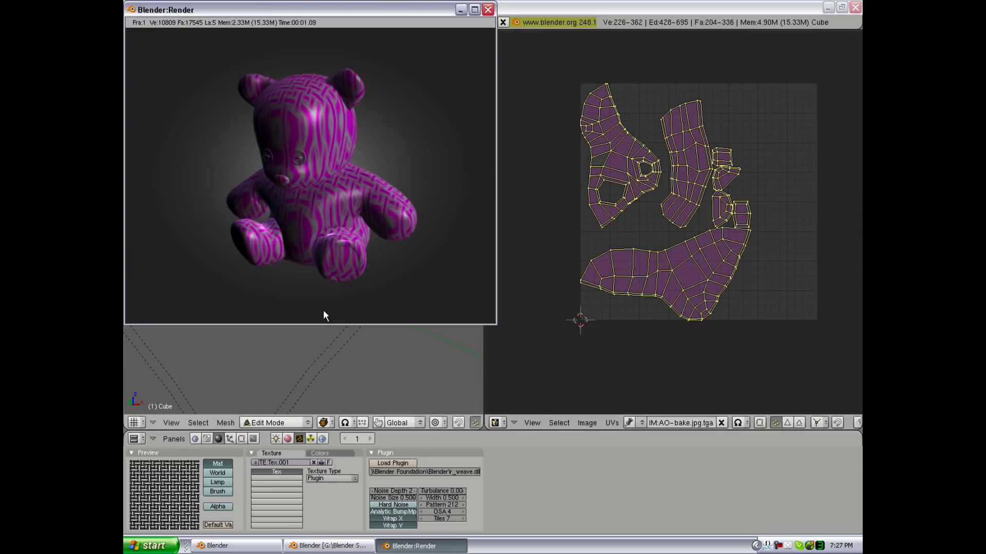
pyautogui.press('F12')
pyautogui.press('Escape')
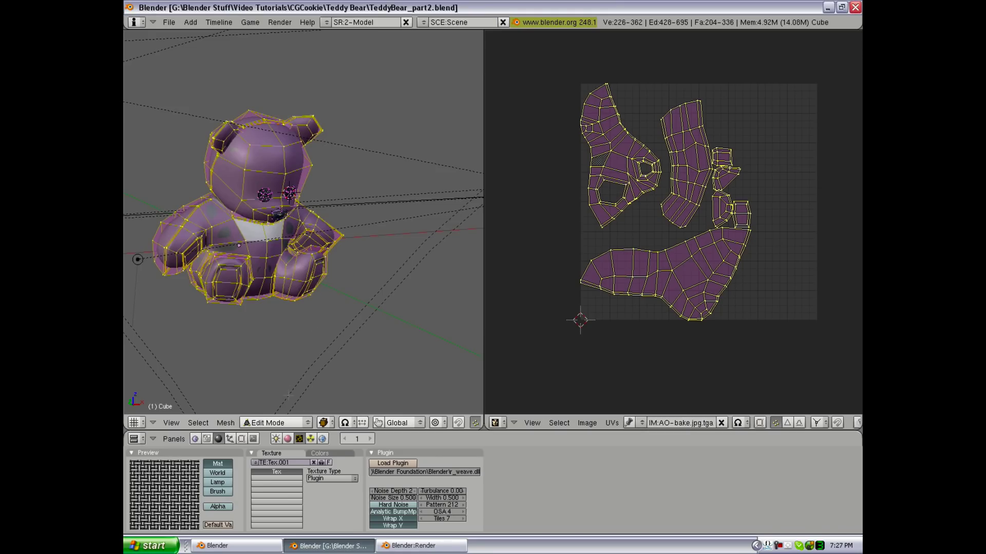
# - Set the weave texture's mapping coordinates to UV in the bear's material, and render the scene to check the mapping
pyautogui.click(287, 439)
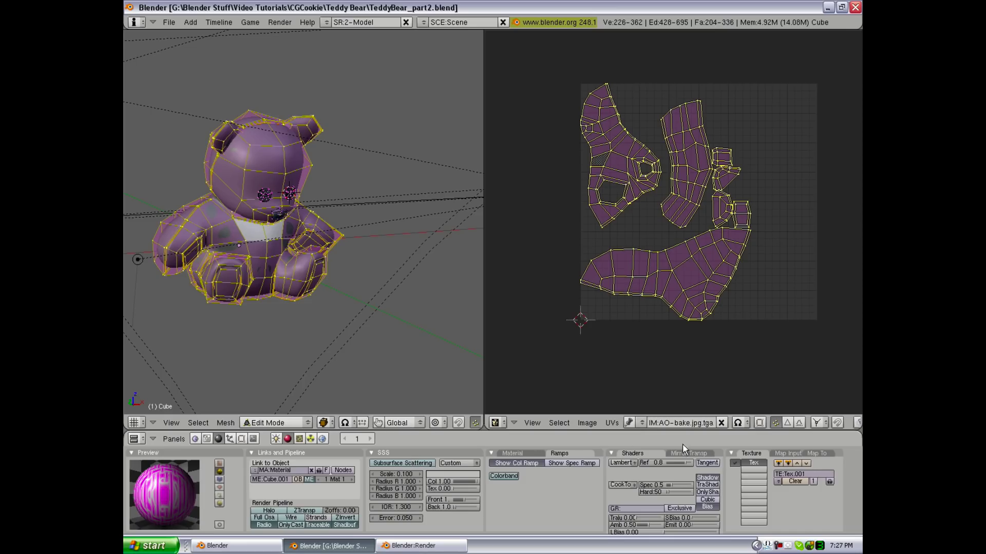
pyautogui.click(793, 455)
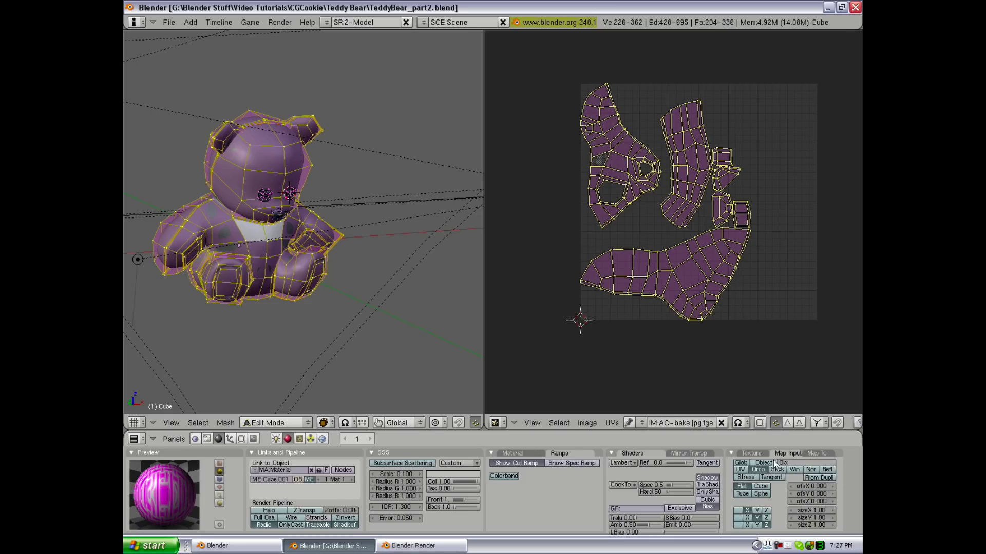
pyautogui.click(740, 470)
pyautogui.press('F12')
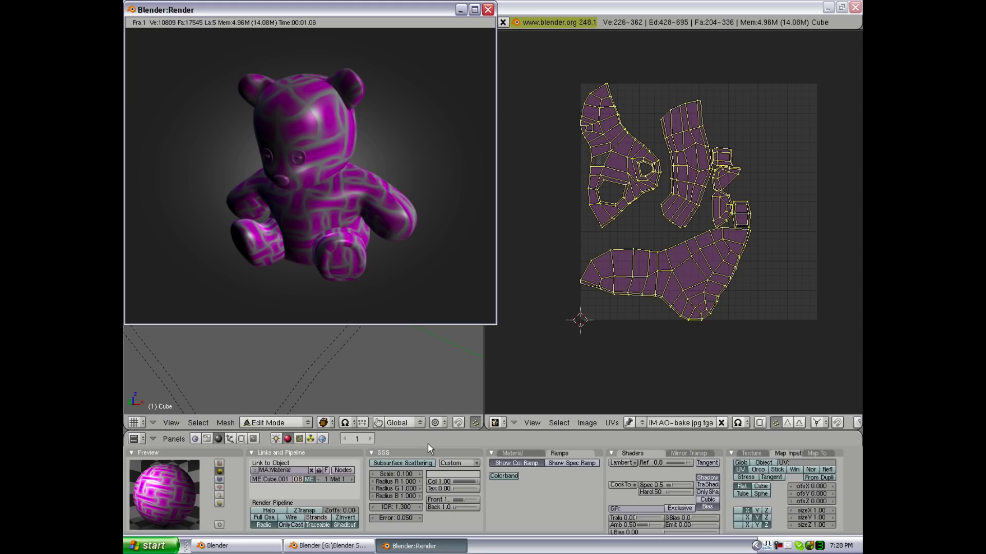
pyautogui.press('Escape')
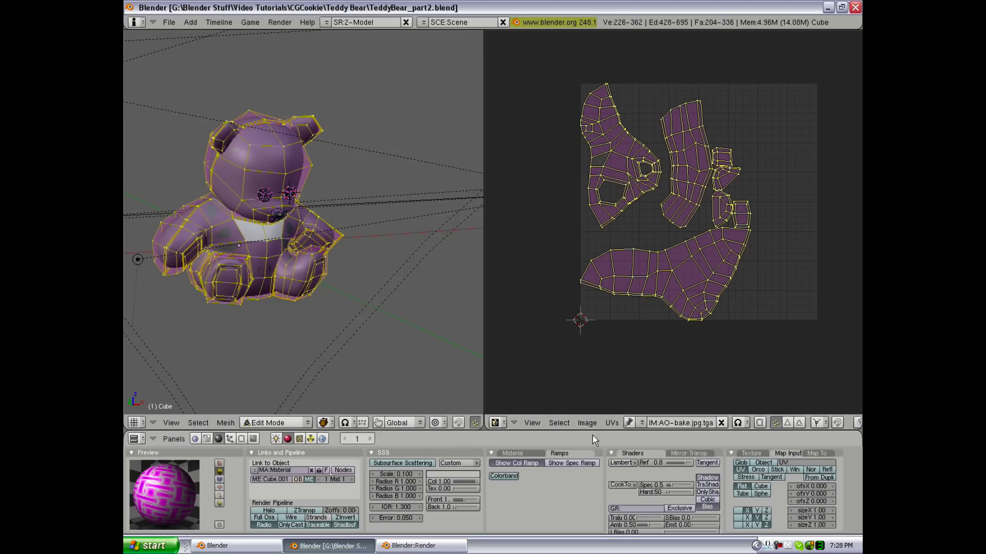
# - Set the weave texture's mapping size to 5.00 on the X, Y and Z axes
pyautogui.click(808, 515)
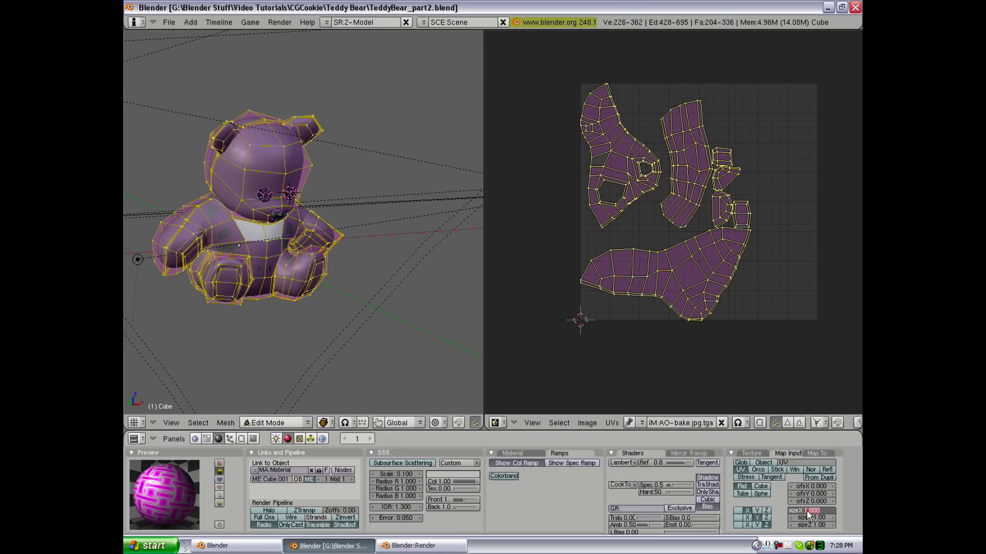
pyautogui.write('5')
pyautogui.press('Return')
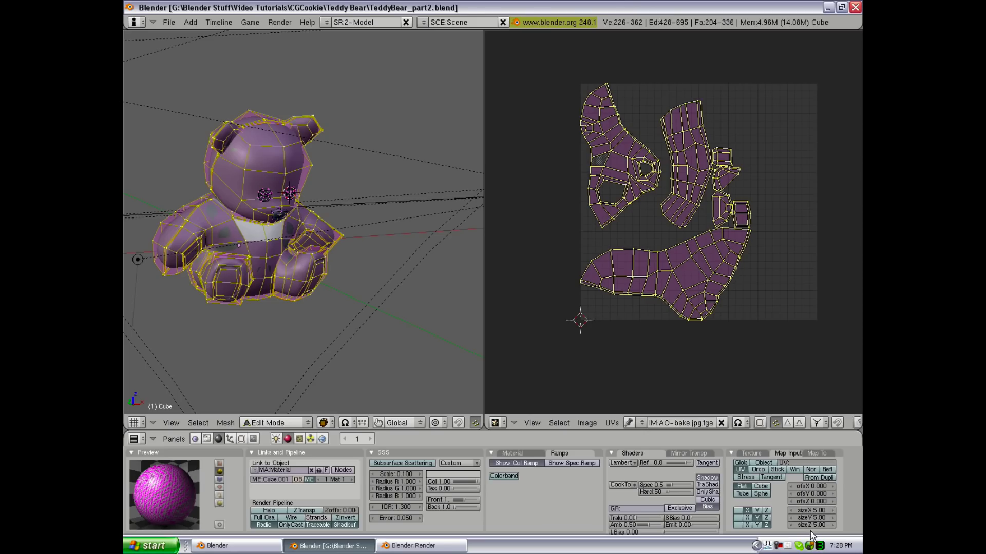
# - Render the bear to check the scale of the weave across its body, and leave the render
pyautogui.press('F12')
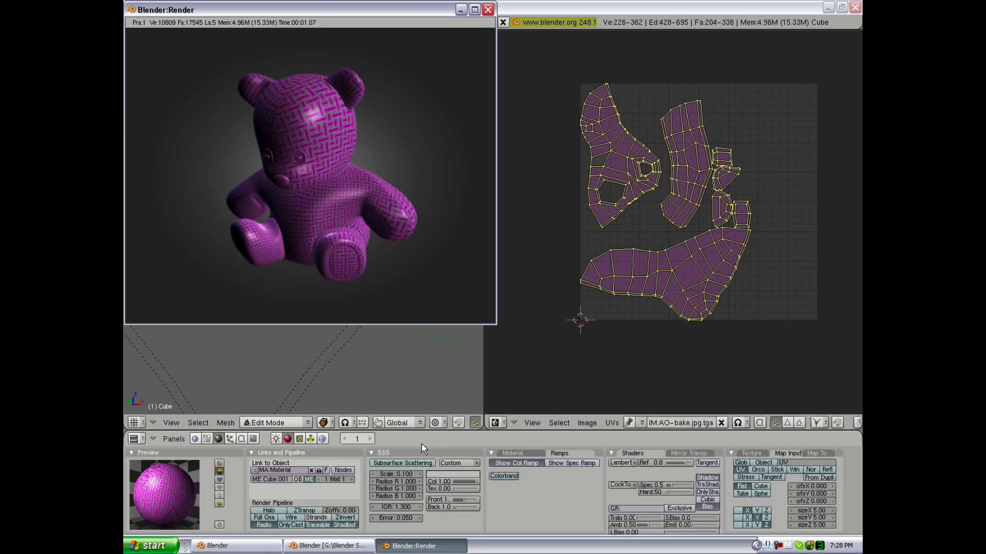
pyautogui.press('F12')
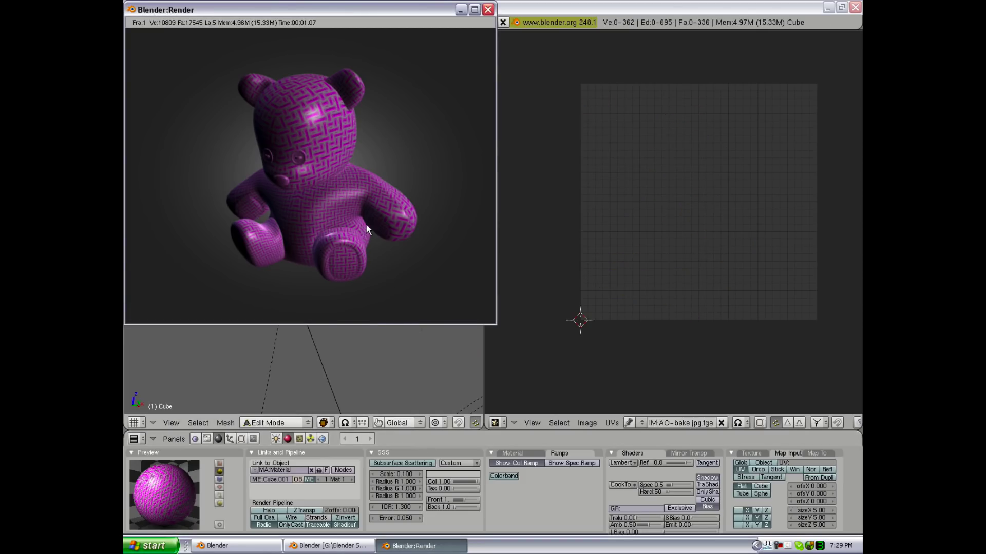
pyautogui.click(561, 443)
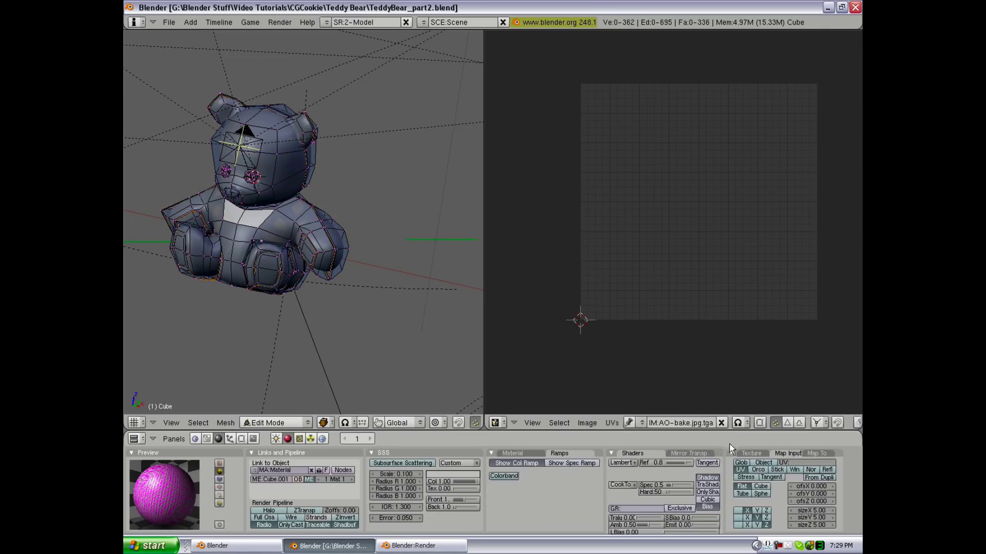
# - Set the weave texture's colour to brown with R 0.608, G 0.528, B 0.365, and render the bear to check it
pyautogui.click(747, 453)
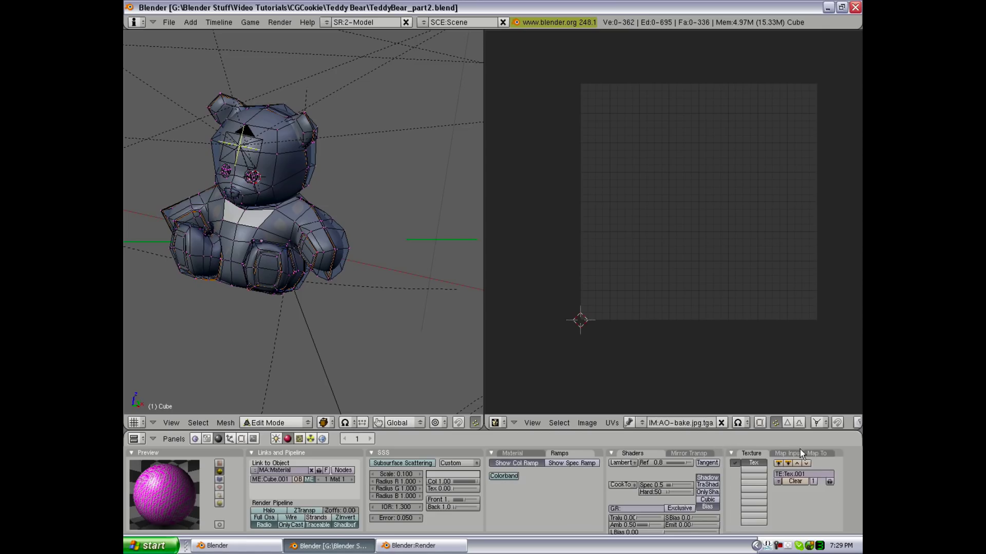
pyautogui.click(817, 454)
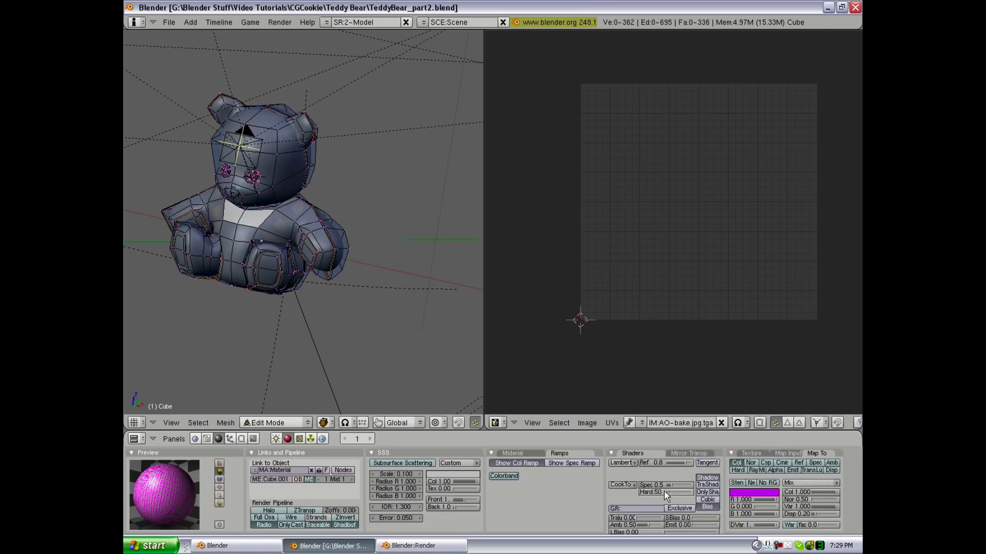
pyautogui.click(299, 439)
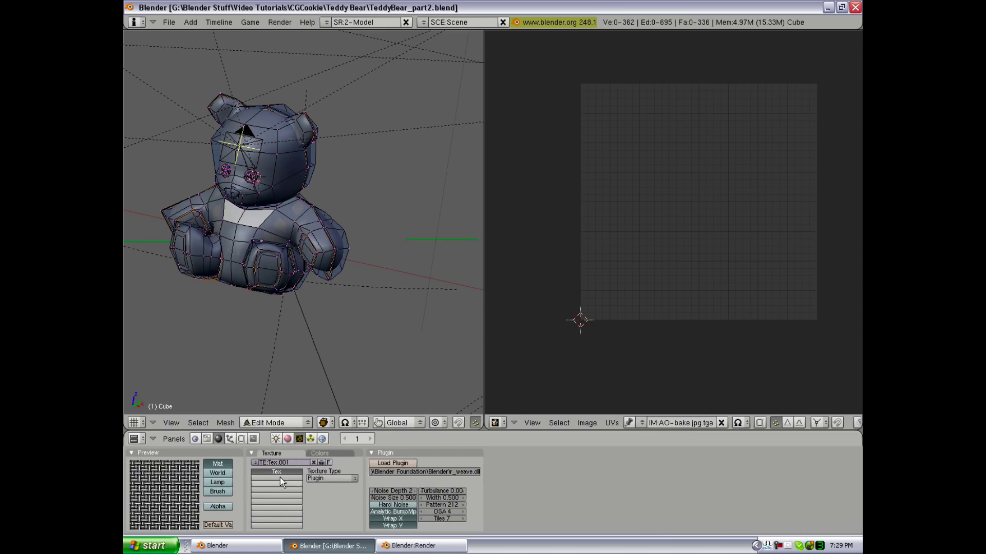
pyautogui.click(317, 454)
pyautogui.click(287, 439)
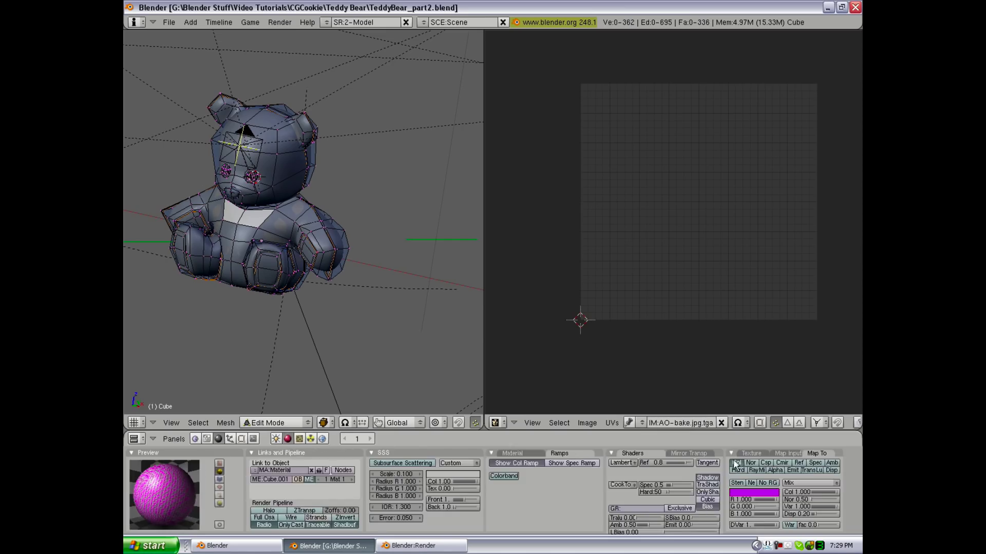
pyautogui.click(760, 494)
pyautogui.moveTo(689, 487); pyautogui.dragTo(679, 452)
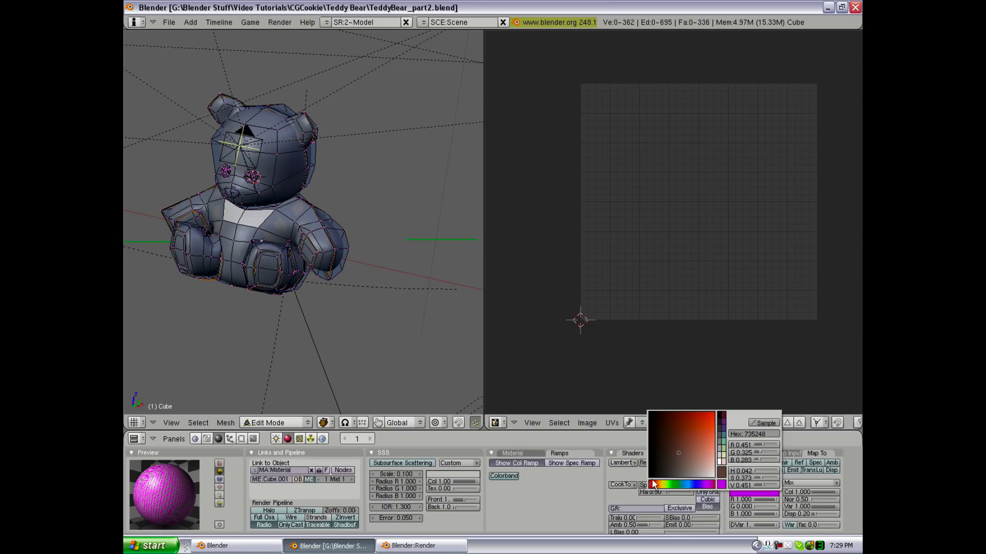
pyautogui.moveTo(652, 486); pyautogui.dragTo(658, 487)
pyautogui.moveTo(678, 453); pyautogui.dragTo(659, 444)
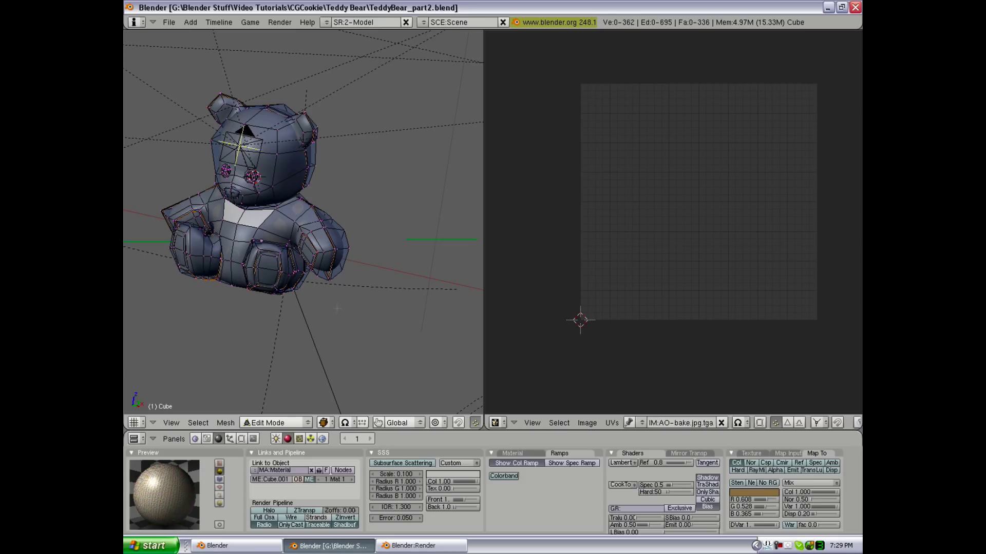
pyautogui.press('F12')
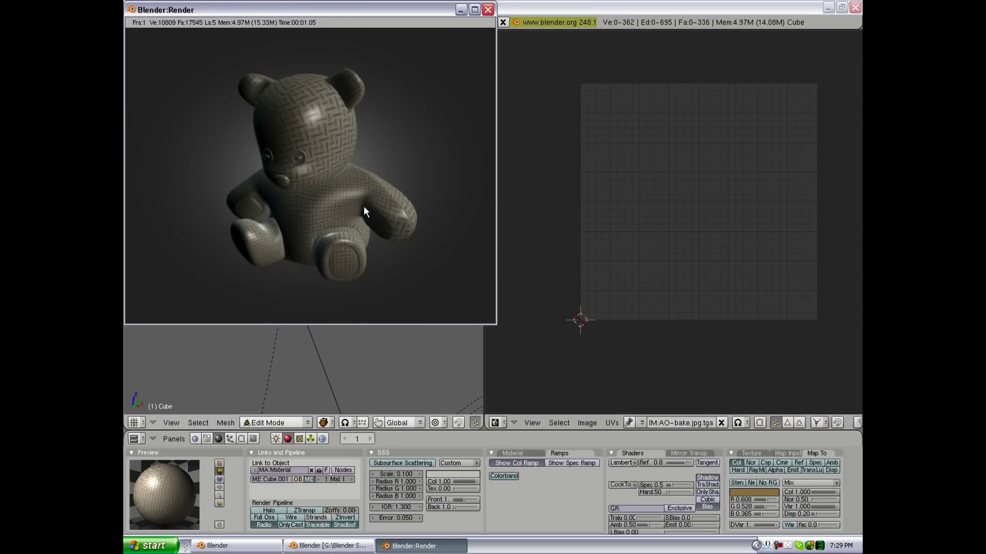
pyautogui.press('Escape')
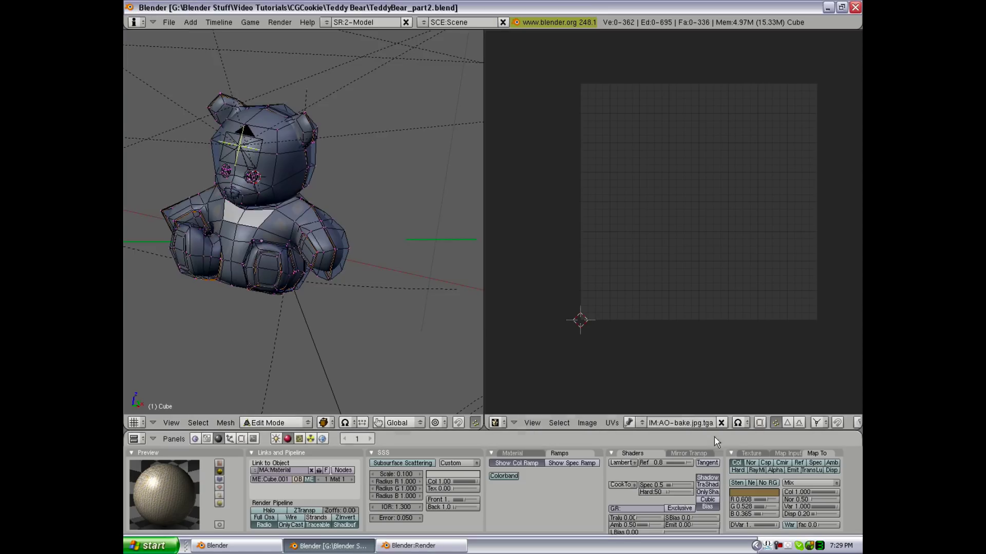
# - Map the weave texture to the bear's normals with a Nor value of 1.25, and render the scene to check the bump
pyautogui.click(755, 464)
pyautogui.click(823, 499)
pyautogui.press('F11')
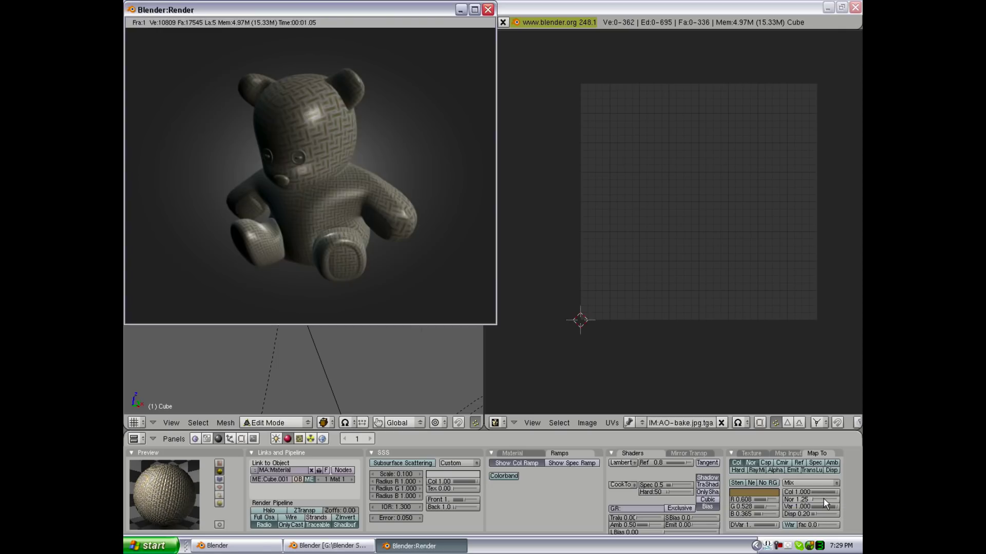
pyautogui.press('F12')
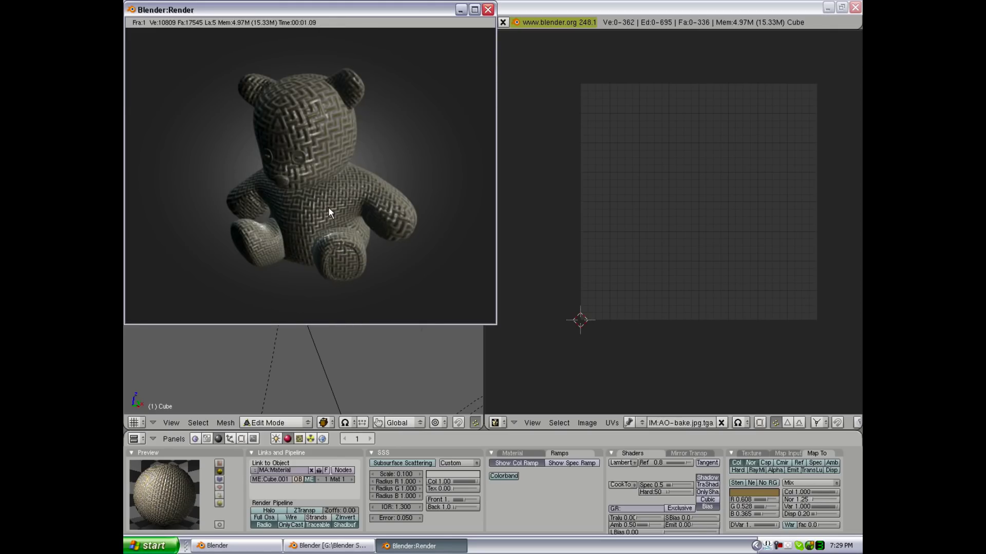
pyautogui.click(564, 507)
# - Lower the bear material's specularity to 0.1 and render the scene to check the shine
pyautogui.moveTo(682, 485); pyautogui.dragTo(679, 486)
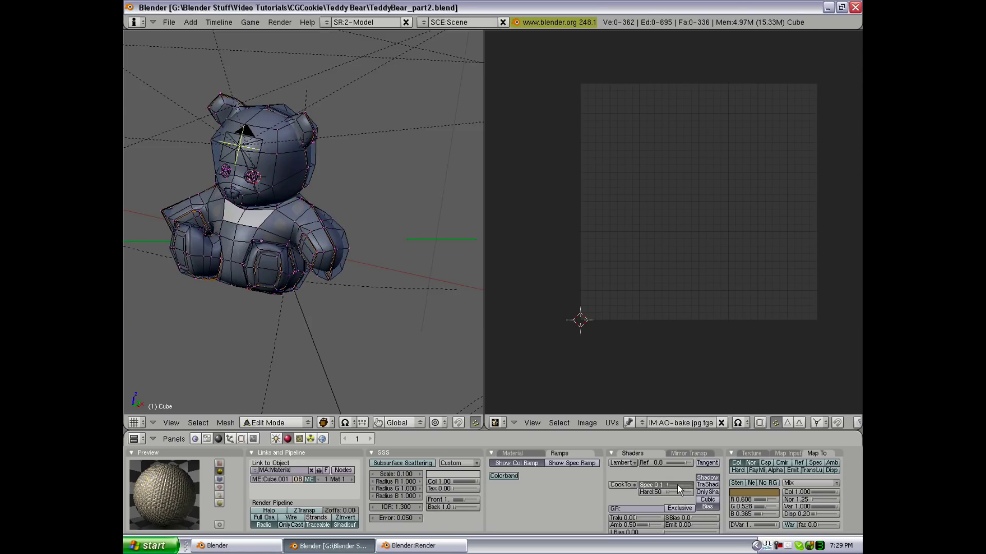
pyautogui.press('F12')
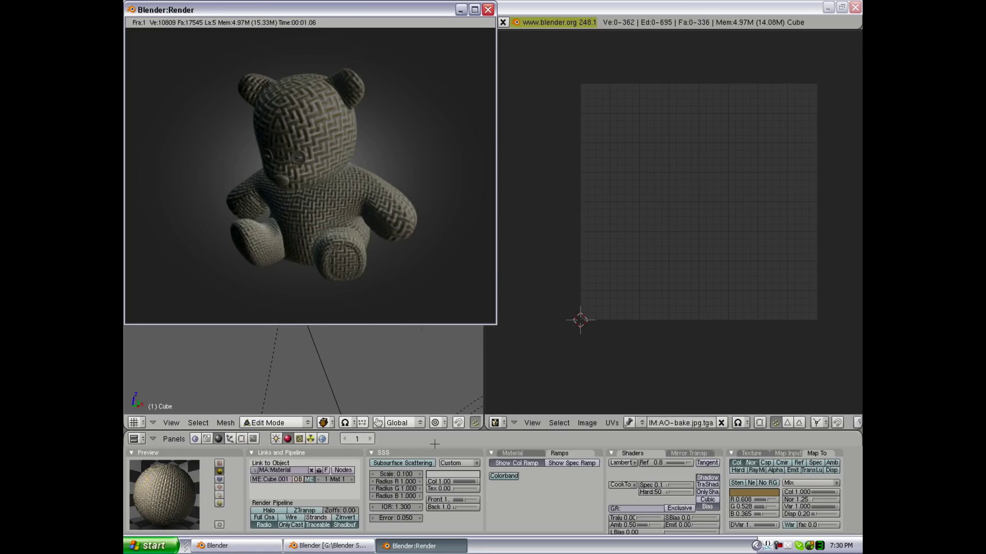
pyautogui.press('Escape')
# - Set the weave texture's mapping size to 6.00 on the X, Y and Z axes, and render the bear
pyautogui.click(787, 454)
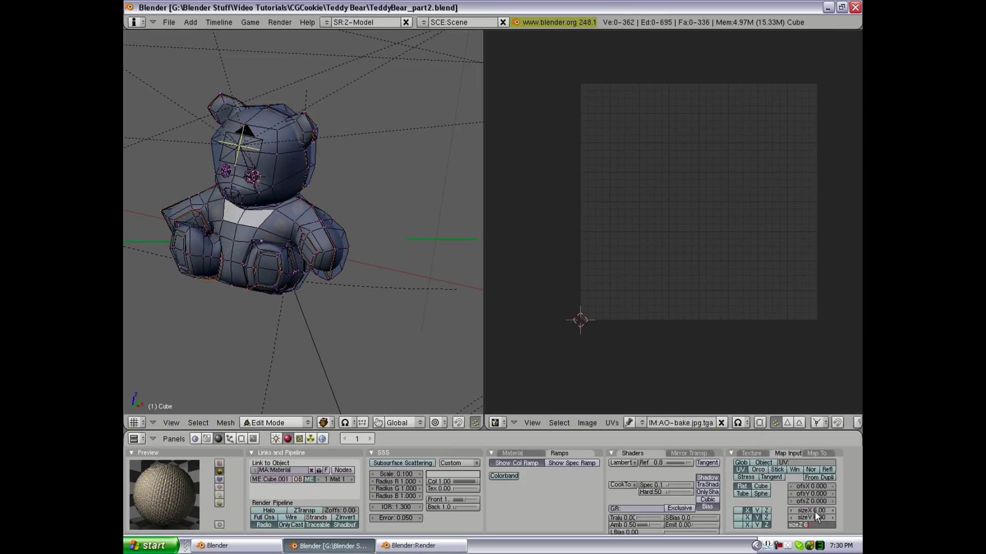
pyautogui.press('Return')
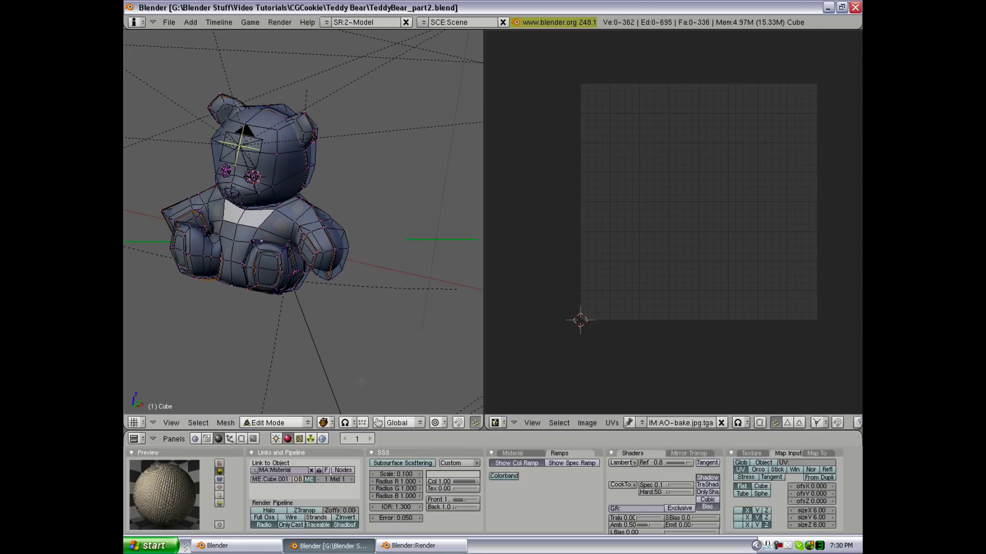
pyautogui.press('F12')
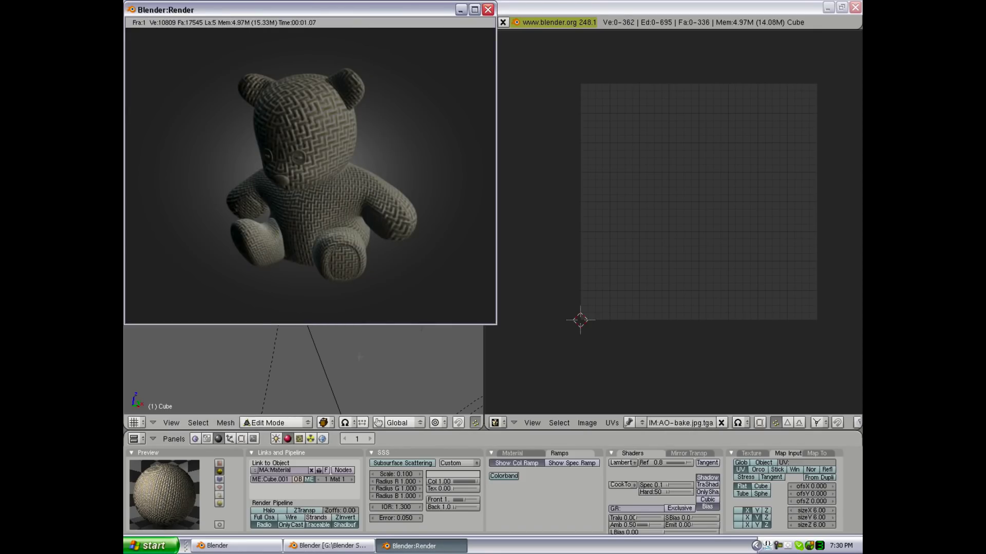
pyautogui.click(469, 443)
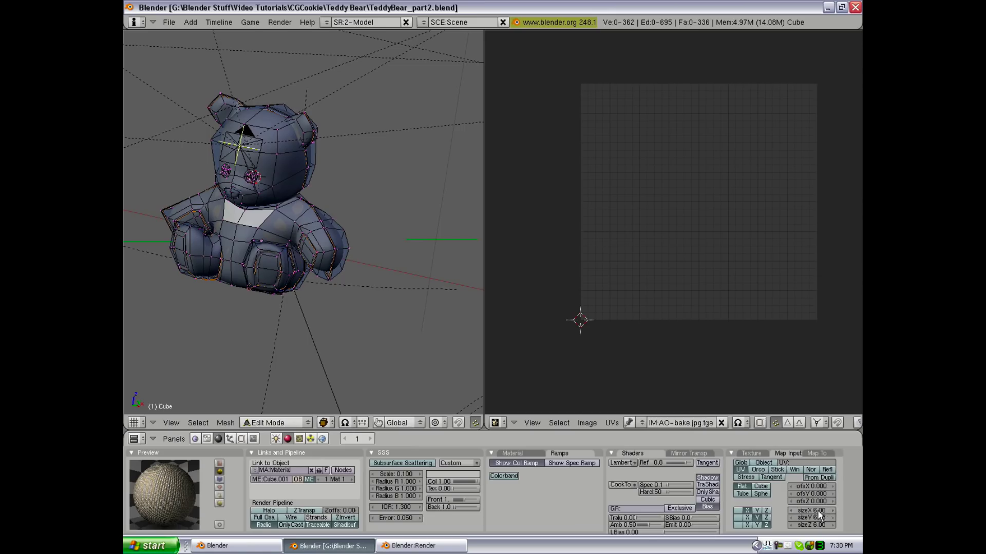
# - Set the weave texture's mapping size to 8.00 on all three axes, and render the bear to check the scale
pyautogui.press('Return')
pyautogui.press('F12')
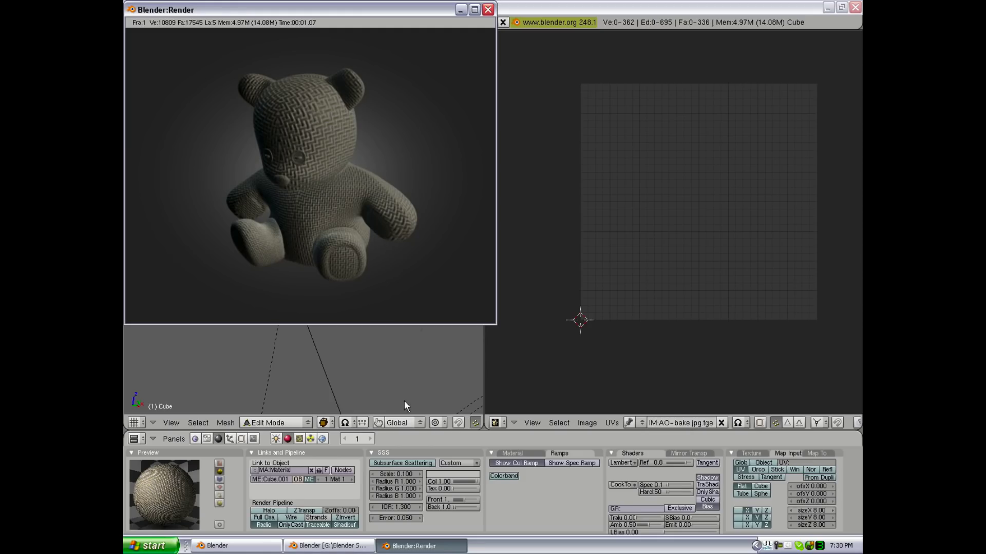
pyautogui.press('Escape')
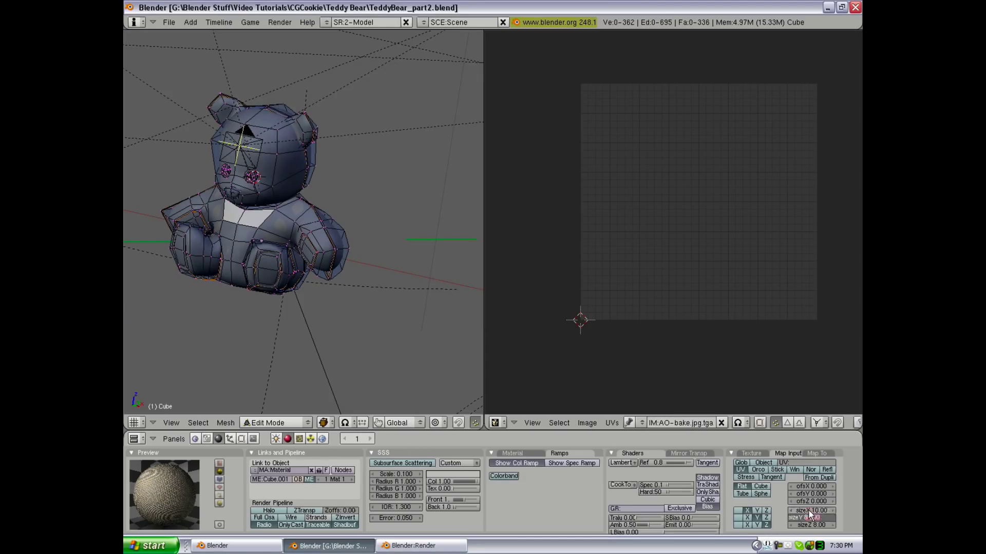
# - Set the weave texture's mapping size to 10.00 on the X, Y and Z axes, and render to compare the scale
pyautogui.write('10')
pyautogui.press('Return')
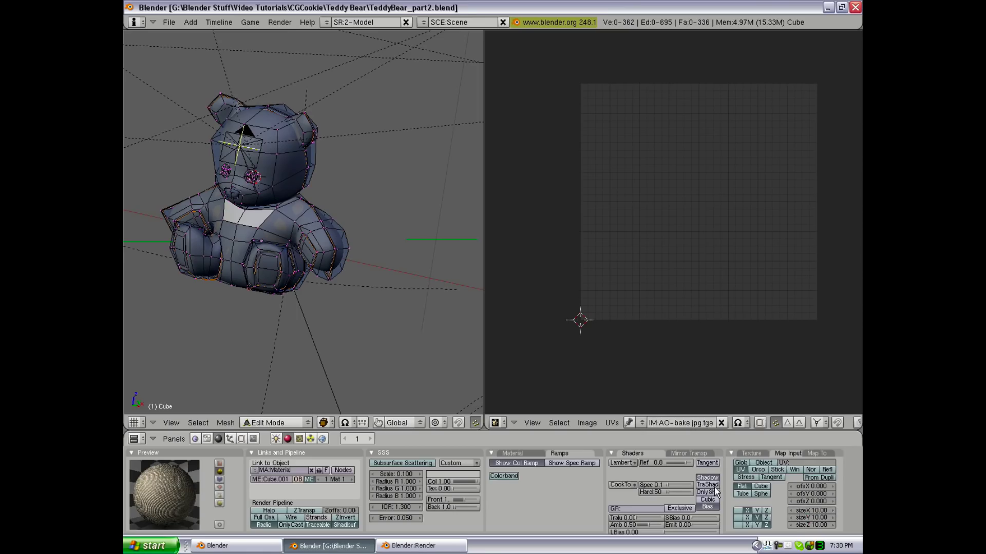
pyautogui.press('F12')
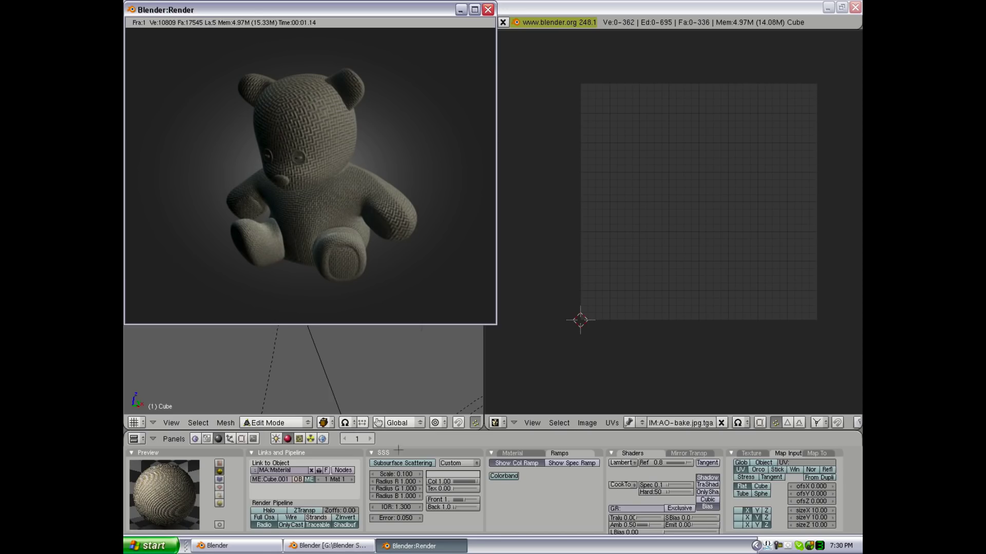
pyautogui.press('Escape')
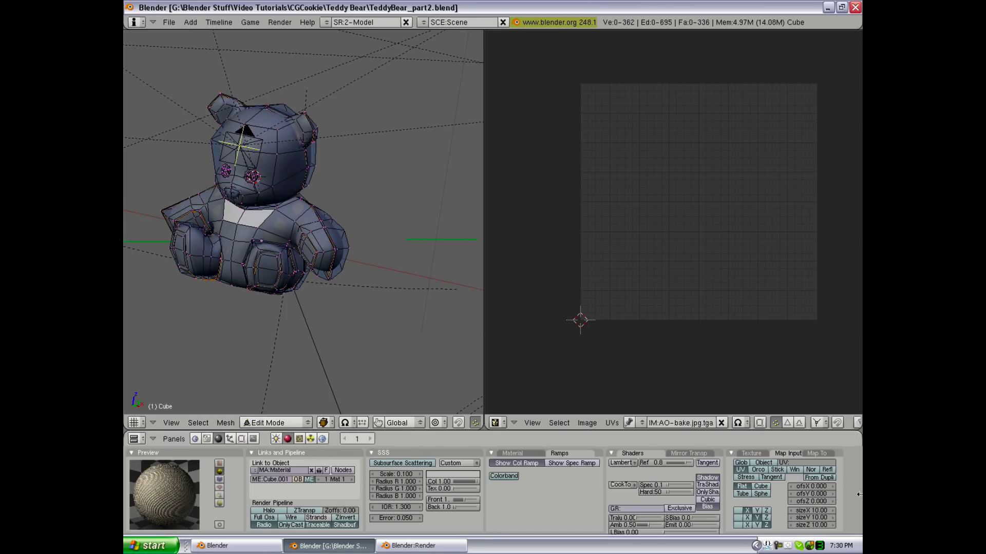
# - Set the weave texture's mapping size to 12.00 on the X, Y and Z axes
pyautogui.keyDown('shift'); pyautogui.click(819, 508); pyautogui.keyUp('shift')
pyautogui.write('11')
pyautogui.press('Return')
pyautogui.keyDown('shift'); pyautogui.click(831, 509); pyautogui.keyUp('shift')
pyautogui.write('12')
pyautogui.press('Tab')
pyautogui.write('12')
pyautogui.press('Tab')
pyautogui.write('1')
pyautogui.press('Return')
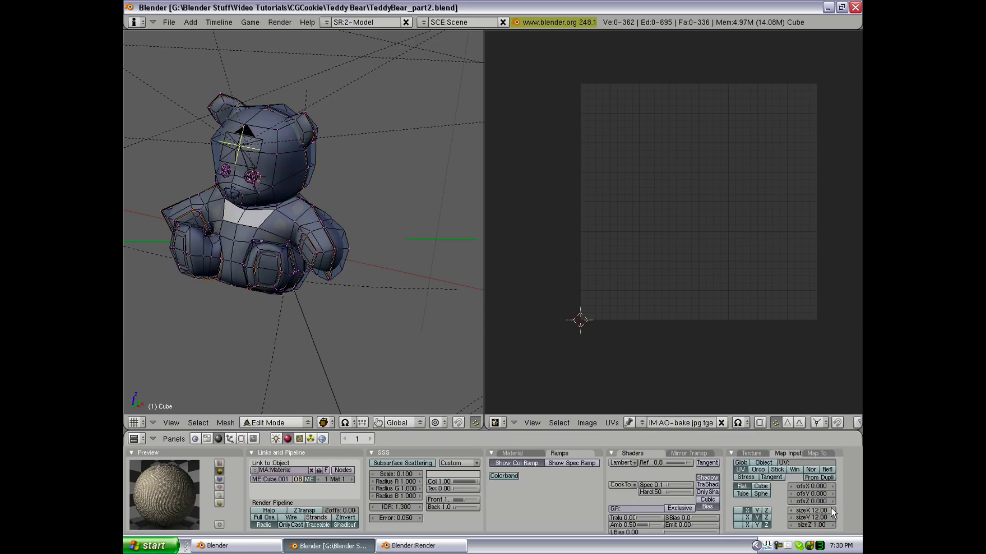
pyautogui.press('Return')
# - Render the bear to check the finer weave on its head, body and feet, and leave the render
pyautogui.press('F12')
pyautogui.press('F12')
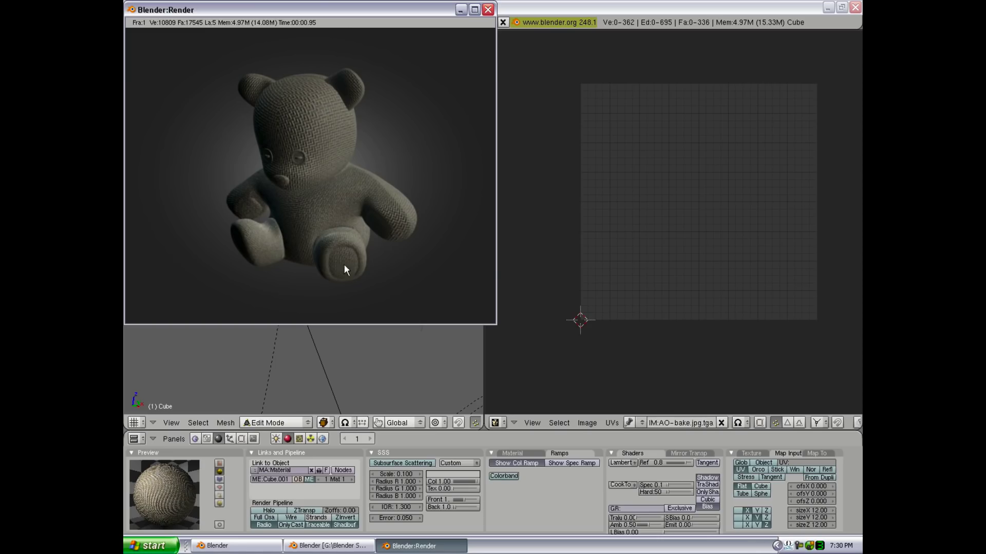
pyautogui.click(402, 445)
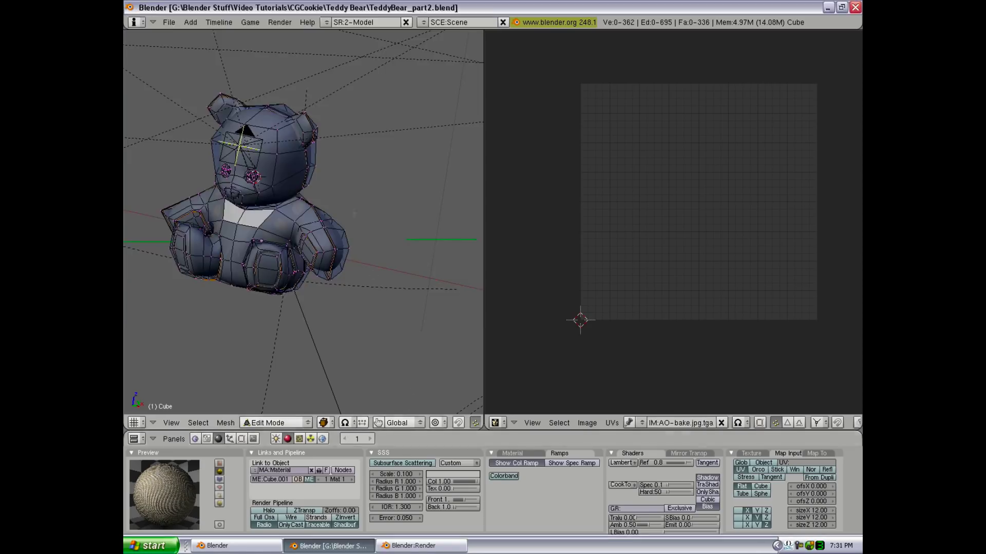
# - Save the file over the existing version and show the last render again to inspect the weave
pyautogui.hotkey('ctrl', 'w')
pyautogui.click(353, 211)
pyautogui.press('F11')
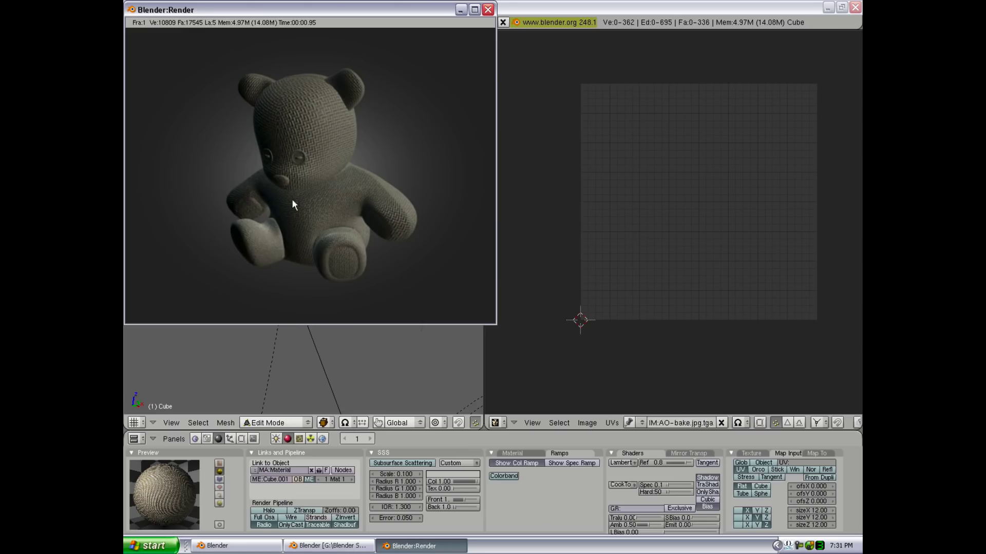
pyautogui.click(429, 447)
# - Apply the bear's Mirror modifier in Object Mode and return to Edit Mode
pyautogui.scroll(2, 287, 273)
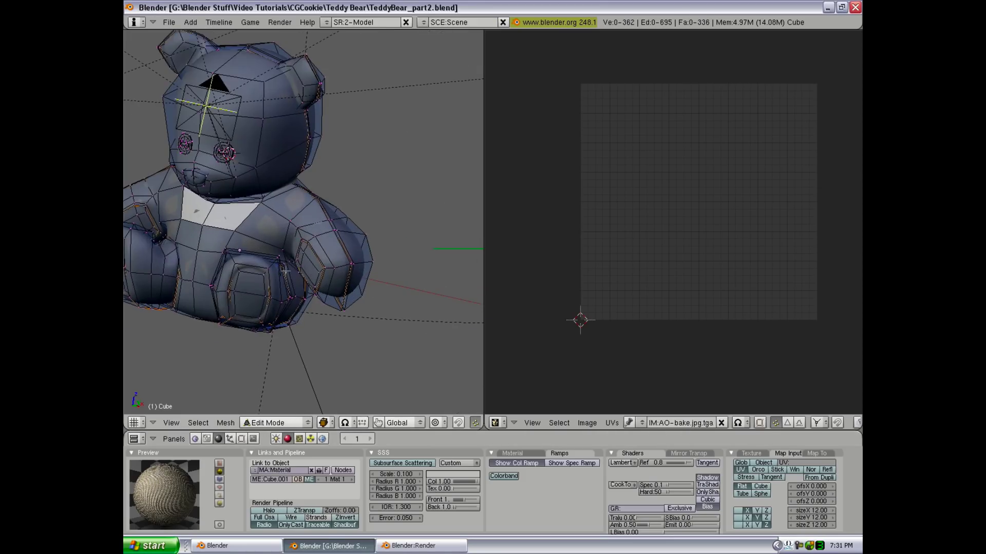
pyautogui.press('Tab')
pyautogui.keyDown('shift'); pyautogui.moveTo(286, 270); pyautogui.dragTo(424, 306, button='middle'); pyautogui.keyUp('shift')
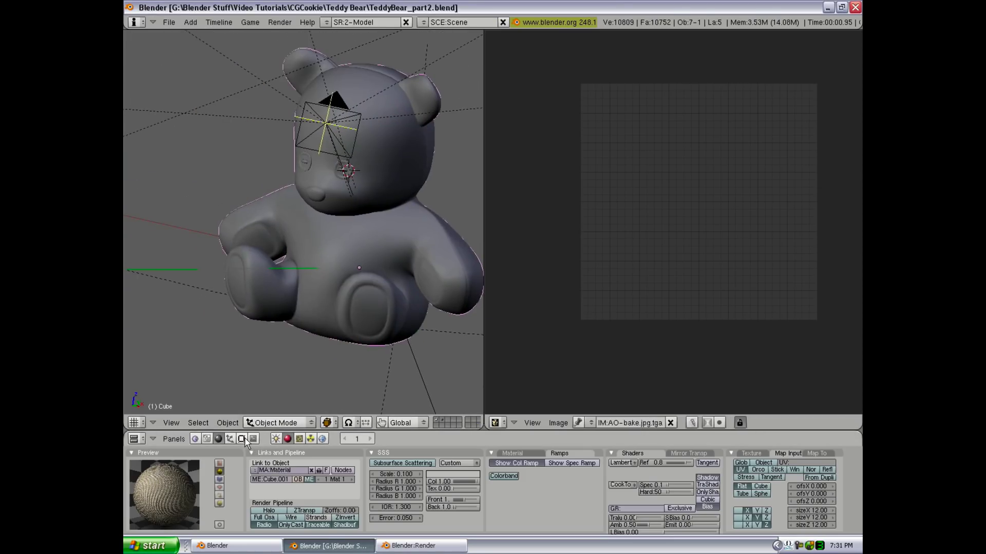
pyautogui.click(242, 438)
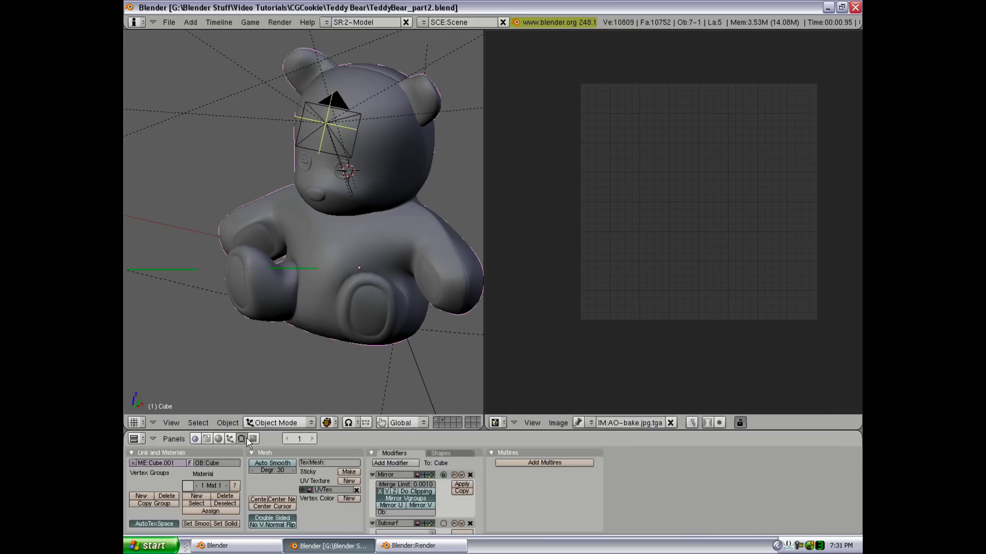
pyautogui.click(462, 485)
pyautogui.scroll(-2, 370, 287)
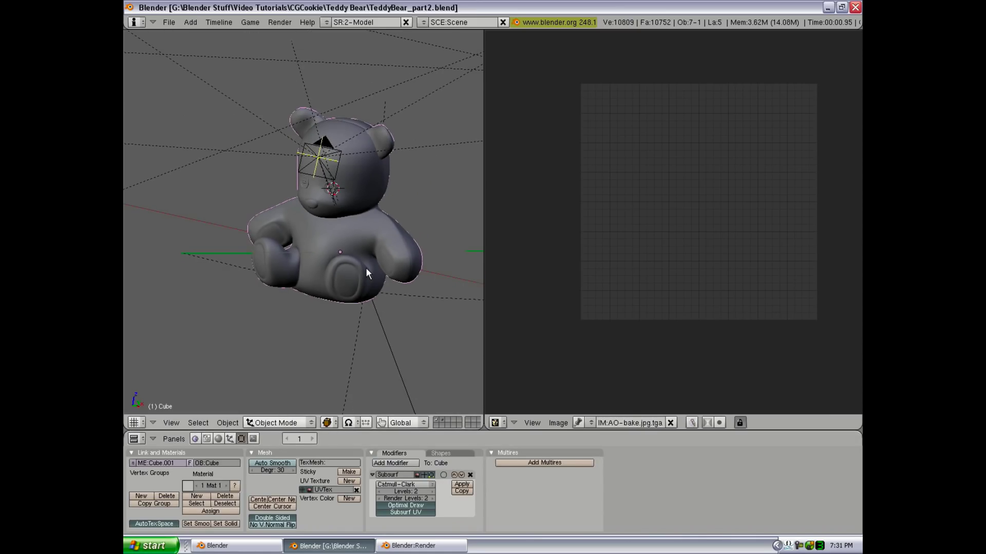
pyautogui.press('Tab')
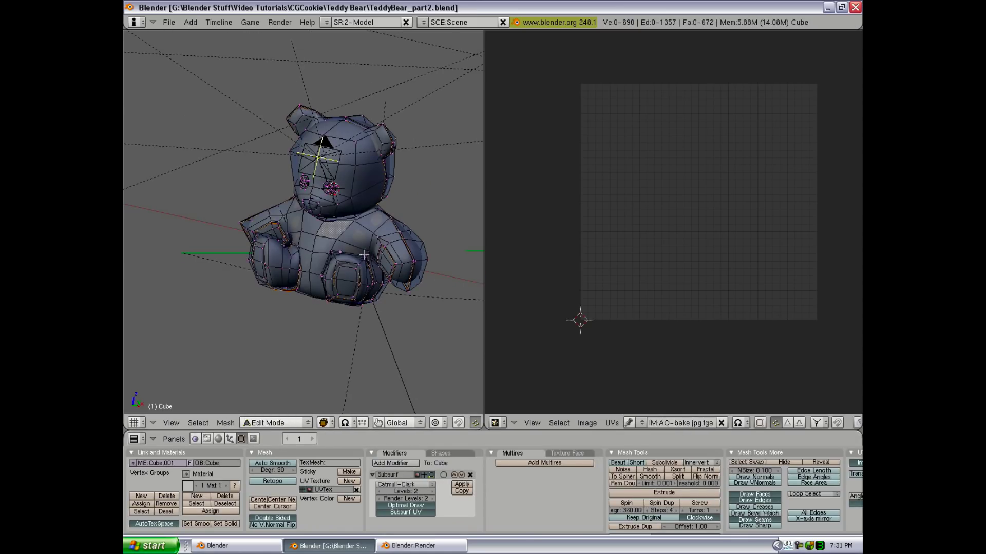
pyautogui.press('a')
pyautogui.scroll(3, 363, 202)
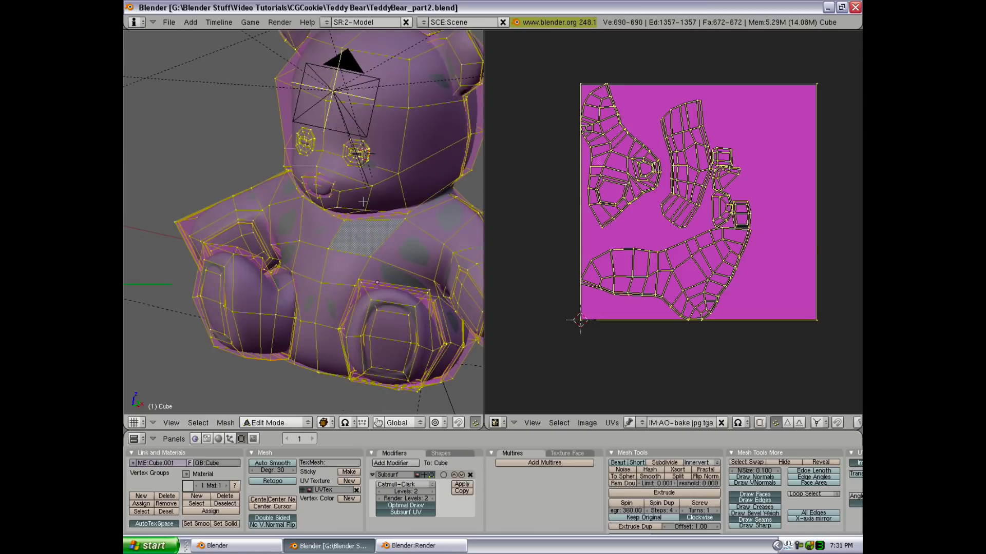
pyautogui.hotkey('shift', 'l')
pyautogui.hotkey('shift', 'l')
pyautogui.hotkey('shift', 'l')
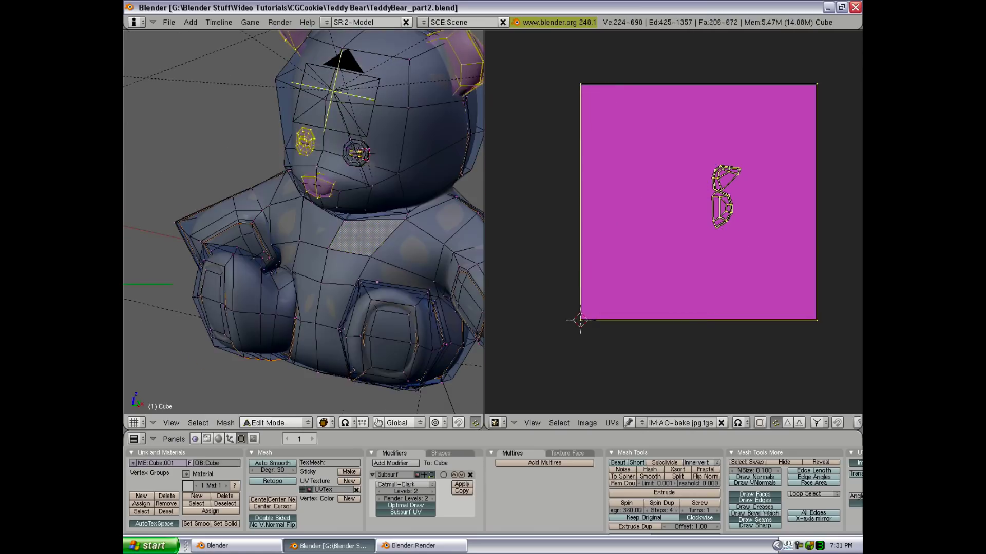
pyautogui.press('a')
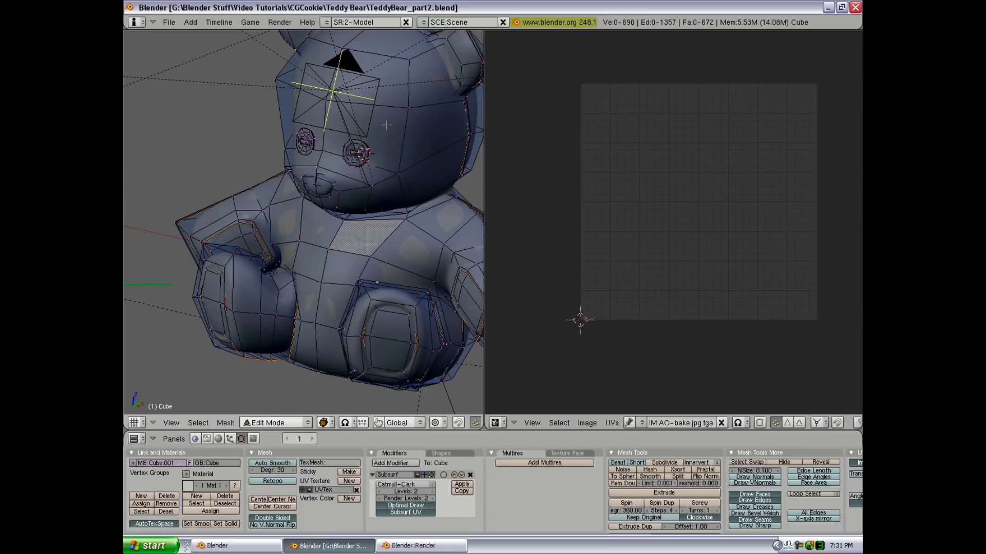
# - Select the linked geometry of the bear's head and body, and unwrap it to UVs
pyautogui.press('l')
pyautogui.press('l')
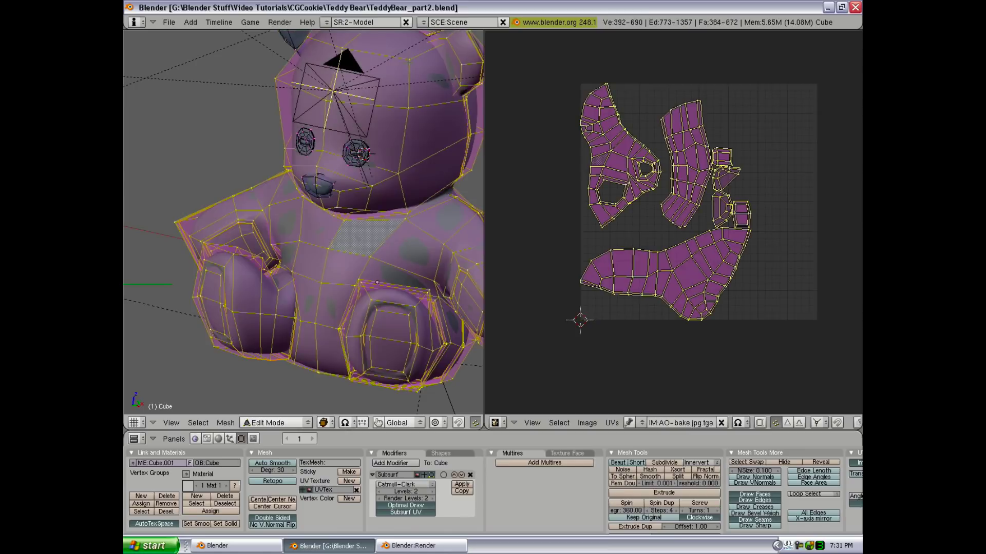
pyautogui.press('u')
pyautogui.click(407, 63)
pyautogui.scroll(-2, 655, 254)
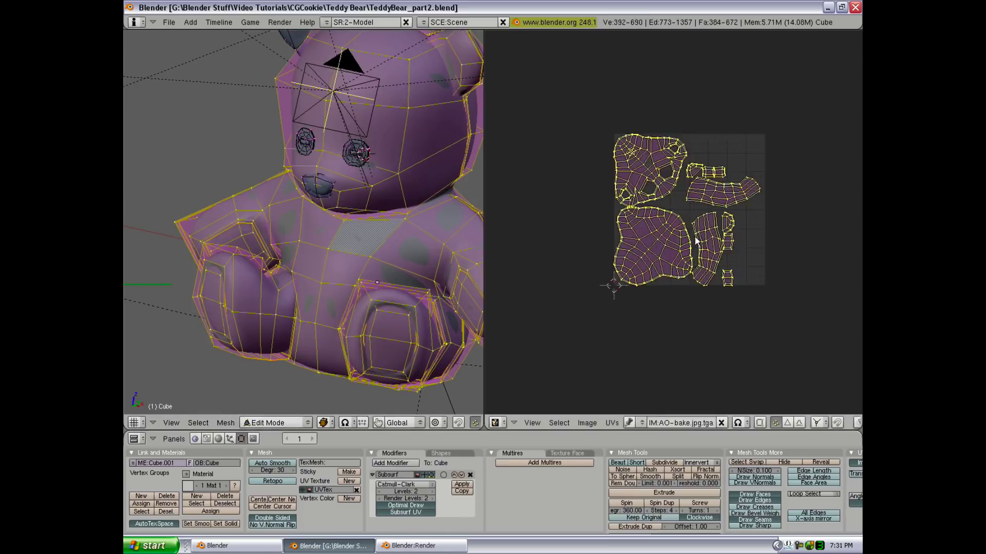
# - Frame the new UV islands, and render the bear to check how the weave follows the unwrapped layout
pyautogui.moveTo(641, 257); pyautogui.dragTo(640, 270, button='middle')
pyautogui.scroll(2, 680, 248)
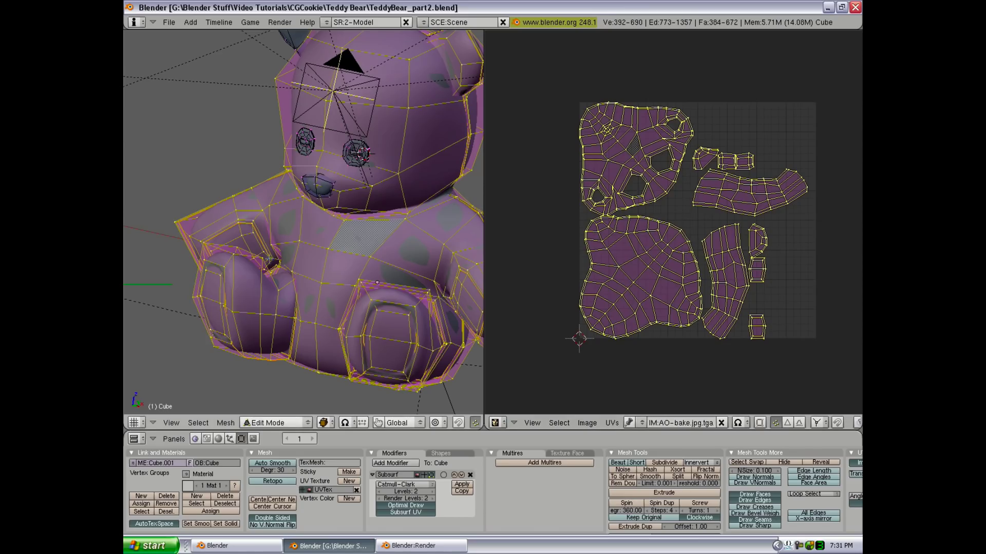
pyautogui.press('F11')
pyautogui.press('F12')
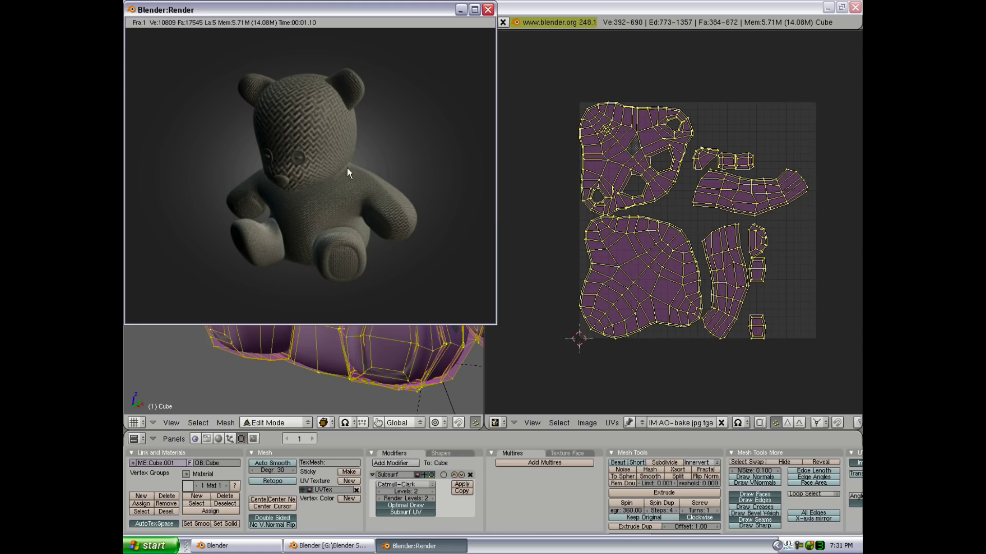
pyautogui.click(632, 444)
# - Select the linked head and body geometry without the ears, and select all of its UVs
pyautogui.press('a')
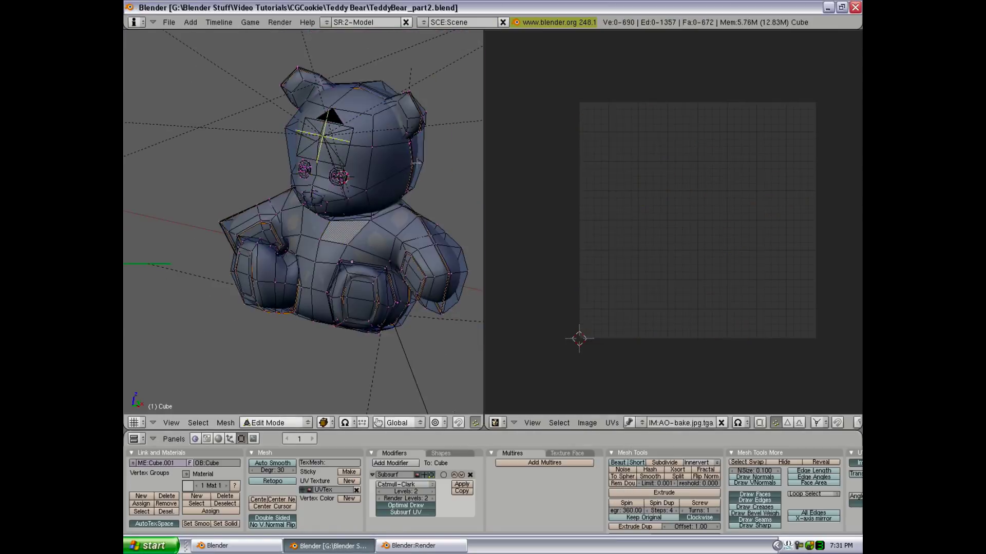
pyautogui.press('a')
pyautogui.press('a')
pyautogui.press('l')
pyautogui.press('a')
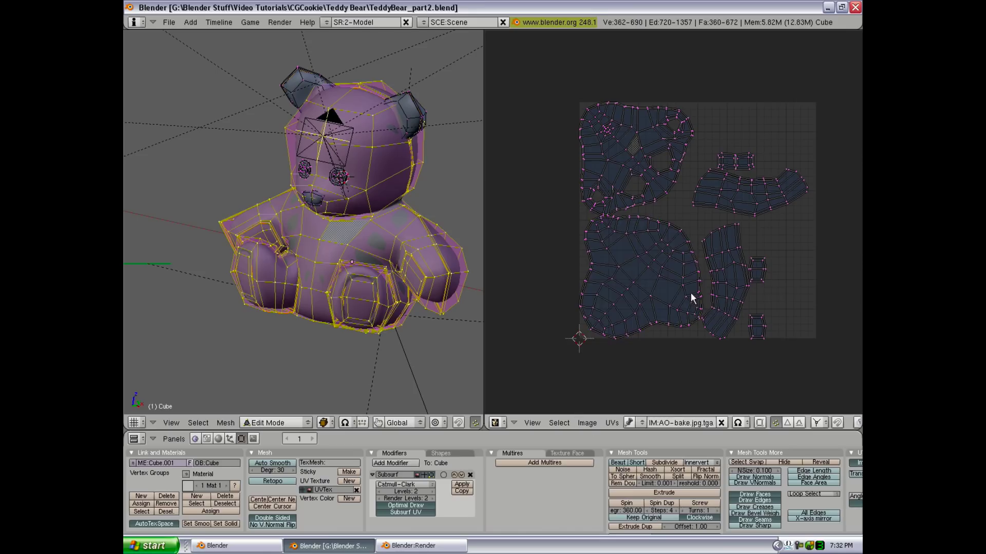
pyautogui.moveTo(691, 293); pyautogui.dragTo(664, 314, button='middle')
pyautogui.press('a')
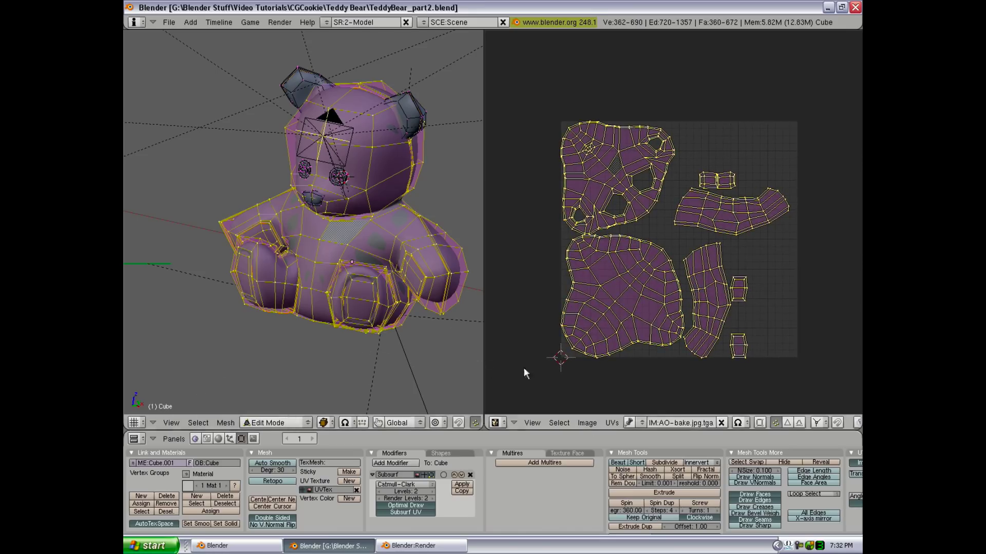
# - Create a new 1024 x 1024 UV Test Grid image for the selected UVs, and display the bear with textured shading
pyautogui.click(587, 422)
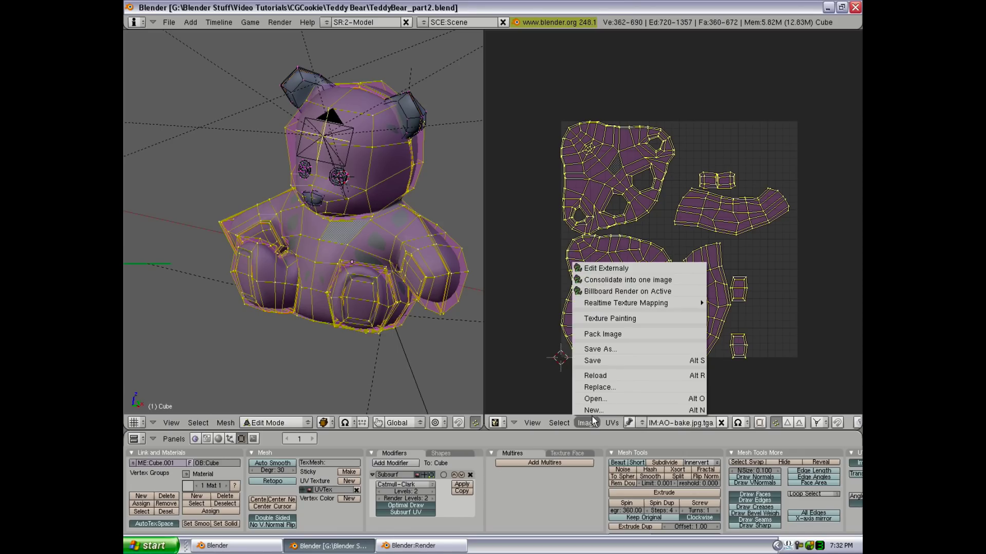
pyautogui.click(593, 412)
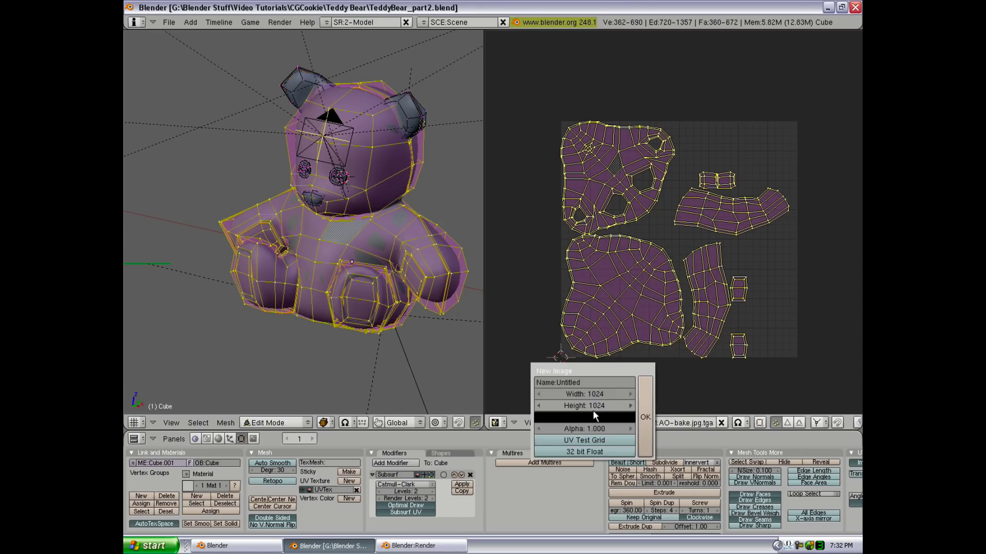
pyautogui.click(584, 441)
pyautogui.click(645, 418)
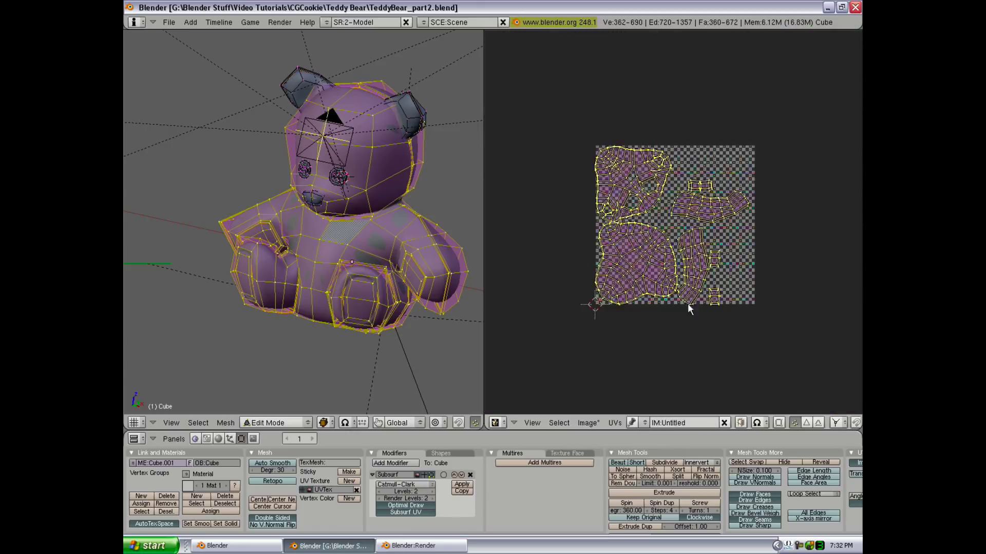
pyautogui.press('a')
pyautogui.moveTo(339, 247)
pyautogui.mouseDown(button='middle')
pyautogui.moveTo(298, 255)
pyautogui.moveTo(410, 252)
pyautogui.moveTo(437, 262)
pyautogui.moveTo(311, 229)
pyautogui.mouseUp(button='middle')
pyautogui.hotkey('alt', 'z')
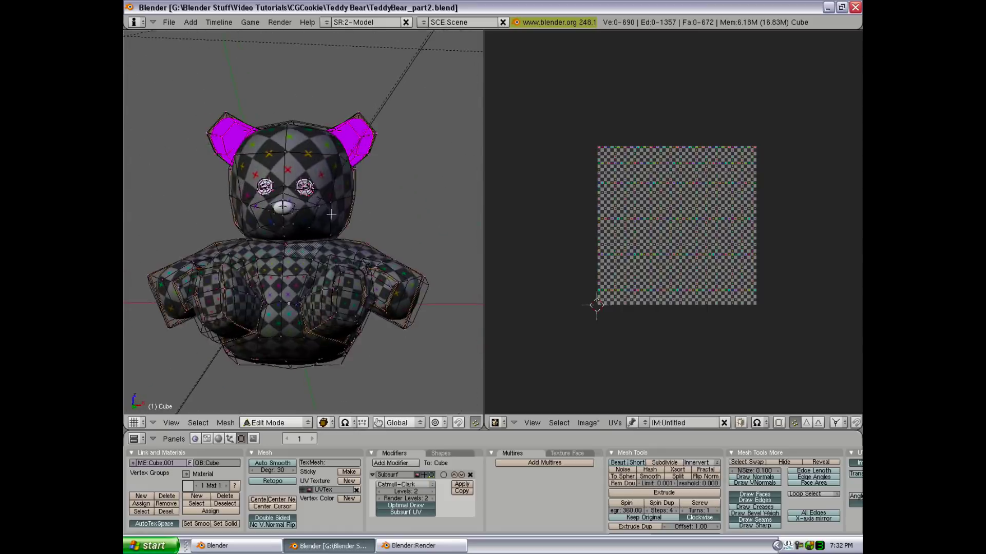
# - Select the entire bear mesh to bring all its UVs into the UV editor
pyautogui.press('a')
pyautogui.scroll(3, 361, 301)
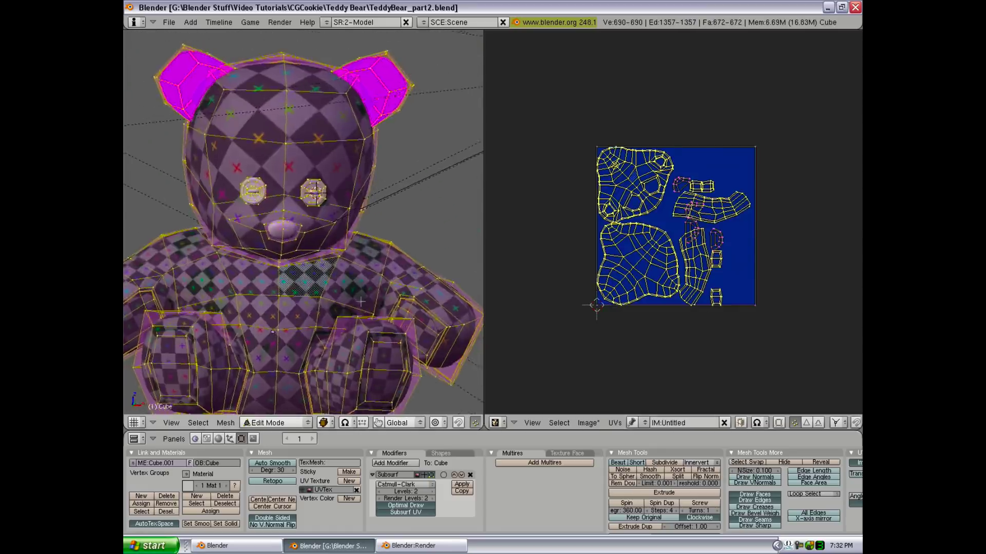
pyautogui.scroll(3, 619, 309)
# - Try scaling the body's UV island while comparing the checker size on the front and back of the bear
pyautogui.press('a')
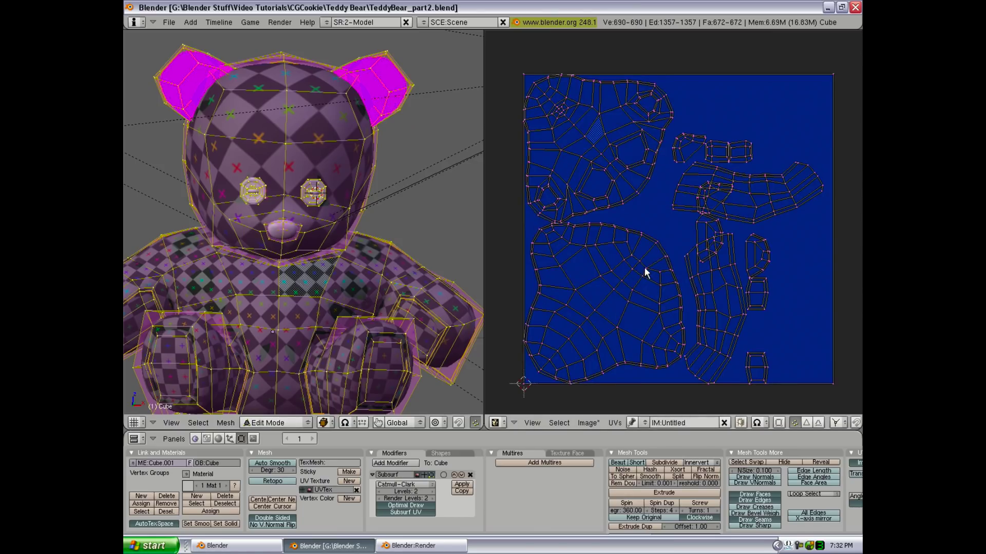
pyautogui.press('l')
pyautogui.press('s')
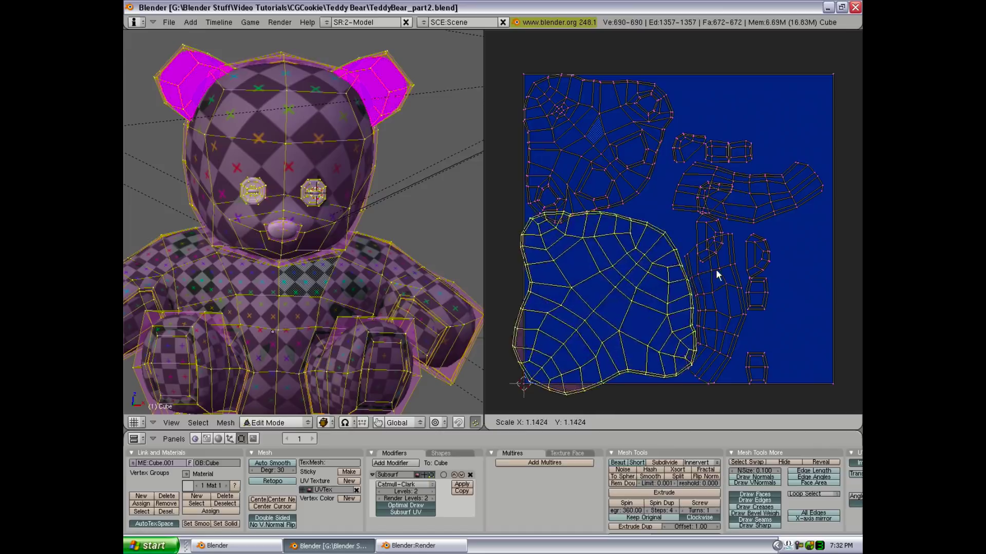
pyautogui.rightClick(637, 285)
pyautogui.moveTo(272, 220); pyautogui.dragTo(457, 231, button='middle')
pyautogui.press('s')
pyautogui.scroll(-4, 577, 288)
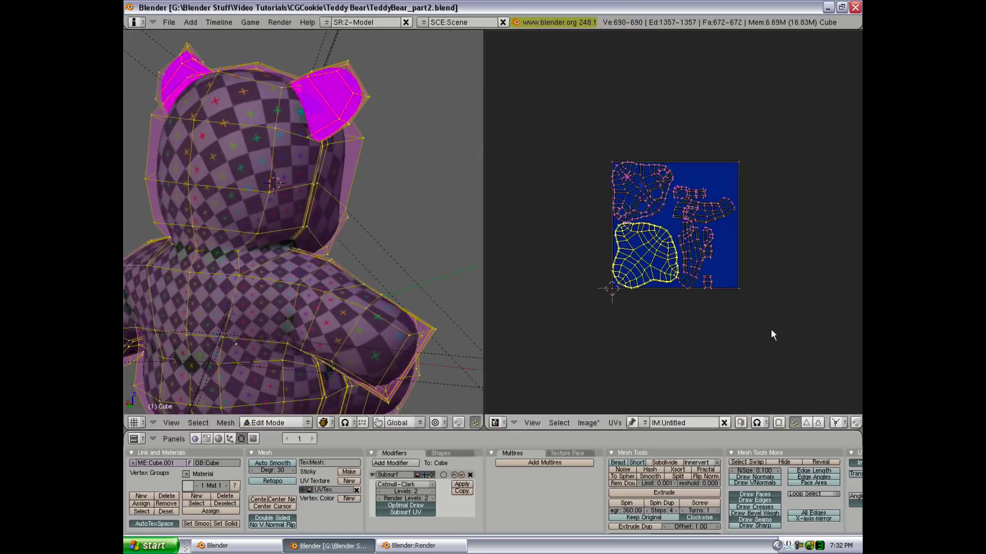
pyautogui.rightClick(756, 330)
# - Try scaling the head's UV island to see how the checker size changes on the face
pyautogui.moveTo(436, 256); pyautogui.dragTo(277, 231, button='middle')
pyautogui.scroll(3, 277, 231)
pyautogui.press('a')
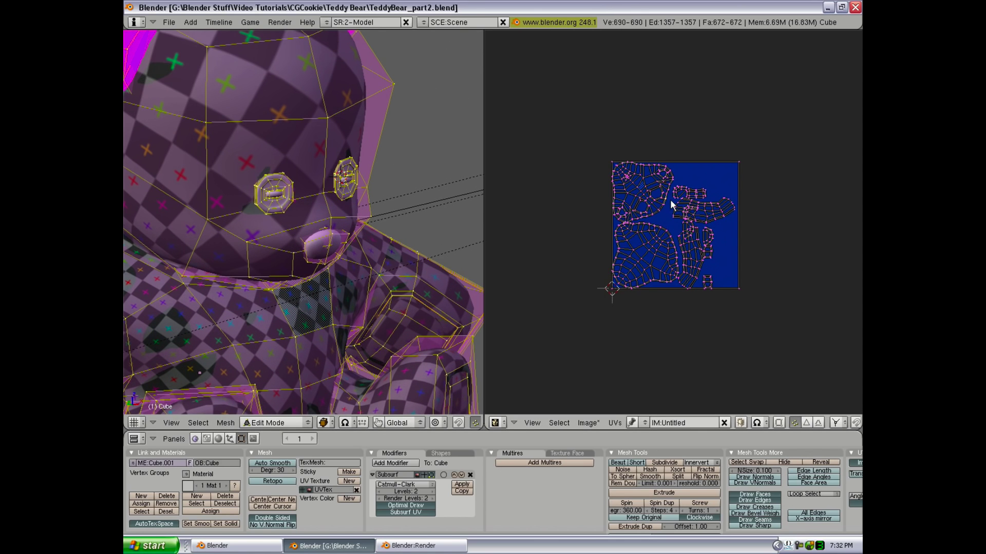
pyautogui.press('l')
pyautogui.press('s')
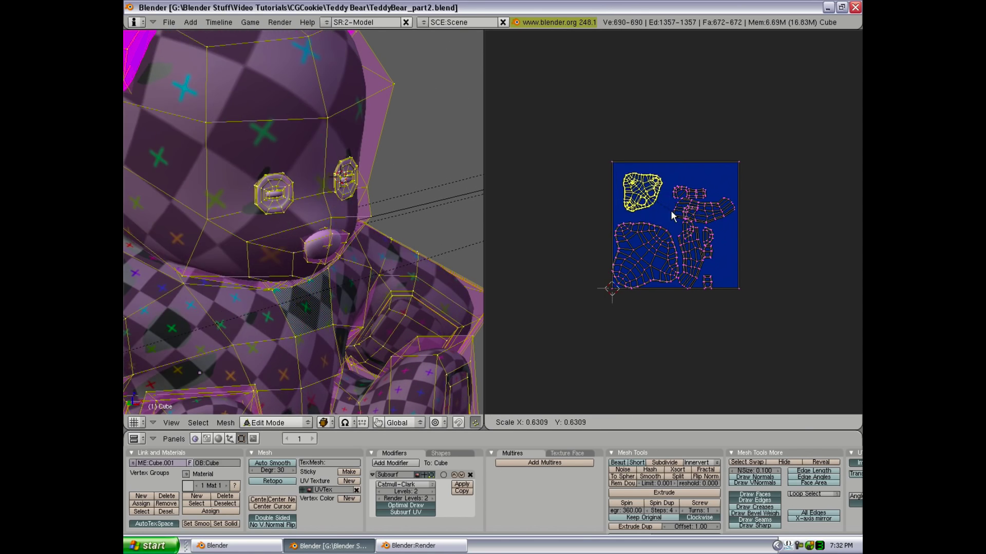
pyautogui.rightClick(671, 216)
# - Try scaling only the UVs in the upper-left part of the head island
pyautogui.scroll(5, 647, 231)
pyautogui.moveTo(642, 234); pyautogui.dragTo(786, 281, button='middle')
pyautogui.scroll(-2, 416, 254)
pyautogui.moveTo(411, 254); pyautogui.dragTo(340, 264, button='middle')
pyautogui.press('a')
pyautogui.press('b')
pyautogui.moveTo(627, 103); pyautogui.dragTo(679, 131)
pyautogui.press('s')
pyautogui.rightClick(699, 144)
pyautogui.press('a')
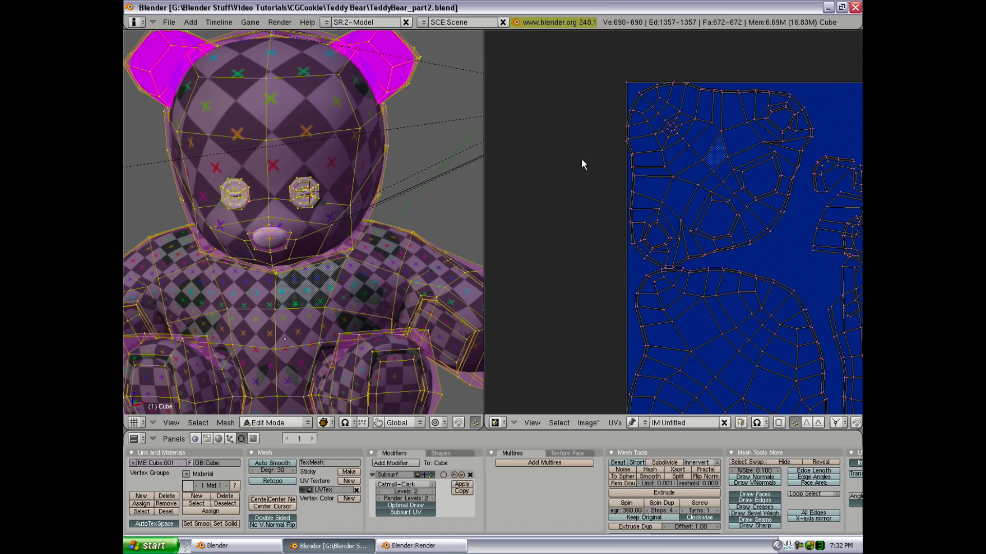
pyautogui.moveTo(287, 206)
pyautogui.mouseDown(button='middle')
pyautogui.moveTo(297, 198)
pyautogui.moveTo(344, 213)
pyautogui.moveTo(286, 195)
pyautogui.mouseUp(button='middle')
pyautogui.press('b')
pyautogui.moveTo(626, 50); pyautogui.dragTo(707, 133)
pyautogui.press('b')
pyautogui.moveTo(565, 73); pyautogui.dragTo(681, 156)
pyautogui.press('a')
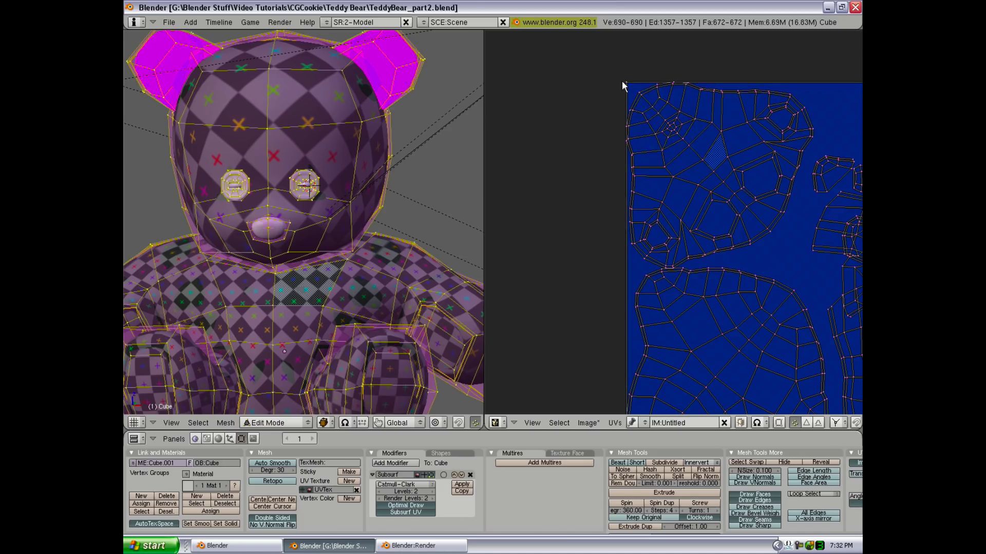
# - Select the corner UVs of the stacked full-square faces and collapse them so they no longer cover the test grid
pyautogui.scroll(-6, 622, 81)
pyautogui.press('l')
pyautogui.press('w')
pyautogui.click(768, 198)
pyautogui.press('b')
pyautogui.moveTo(758, 251); pyautogui.dragTo(802, 319)
pyautogui.press('b')
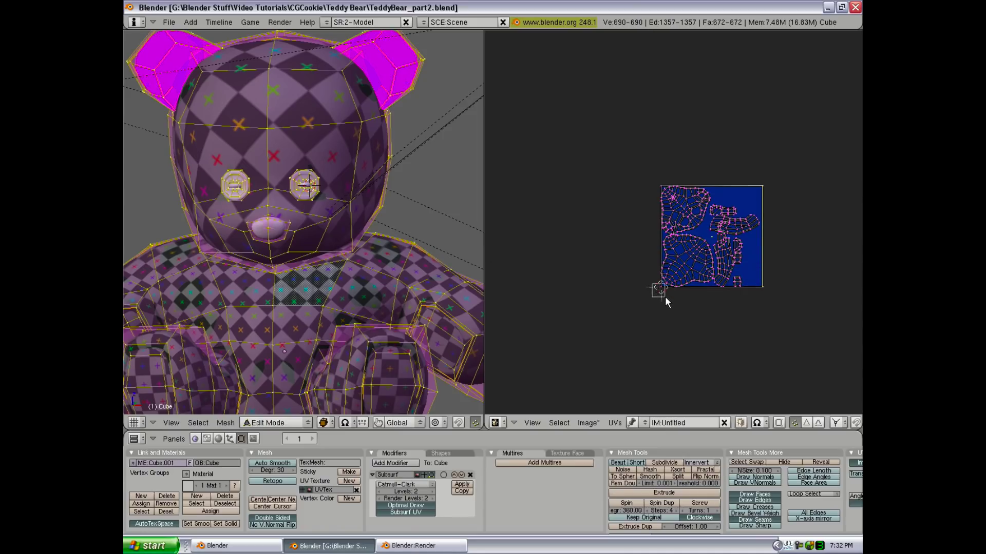
pyautogui.scroll(5, 664, 297)
pyautogui.moveTo(613, 100); pyautogui.dragTo(646, 118)
pyautogui.scroll(-5, 703, 169)
pyautogui.scroll(3, 777, 202)
pyautogui.press('w')
pyautogui.click(765, 208)
# - Box-select the face UVs in the head island's upper-left part, enlarge them about 1.3 times and shift them slightly outward
pyautogui.scroll(5, 648, 151)
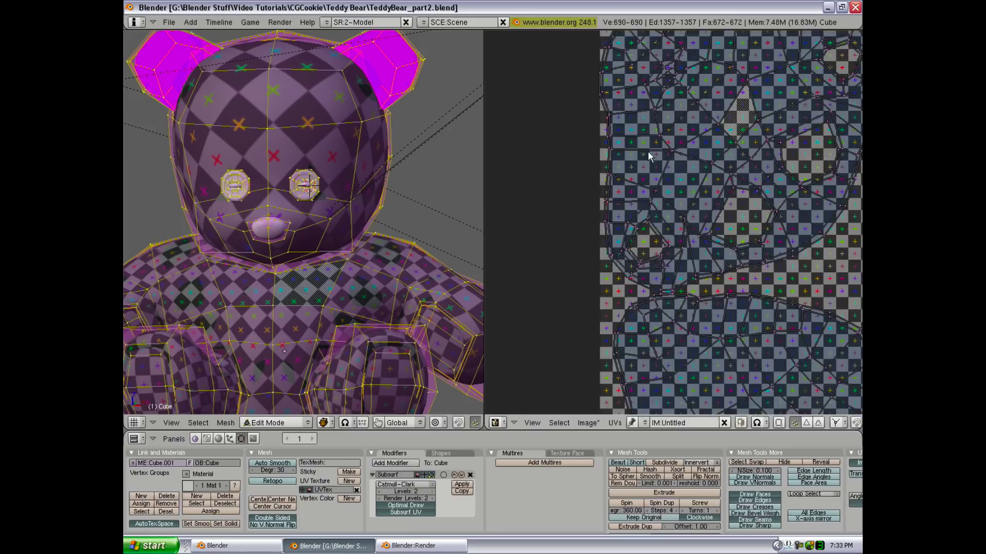
pyautogui.moveTo(627, 119); pyautogui.dragTo(641, 230, button='middle')
pyautogui.press('b')
pyautogui.moveTo(549, 37); pyautogui.dragTo(732, 203)
pyautogui.press('b')
pyautogui.moveTo(567, 151); pyautogui.dragTo(691, 234)
pyautogui.moveTo(691, 234); pyautogui.dragTo(678, 237, button='middle')
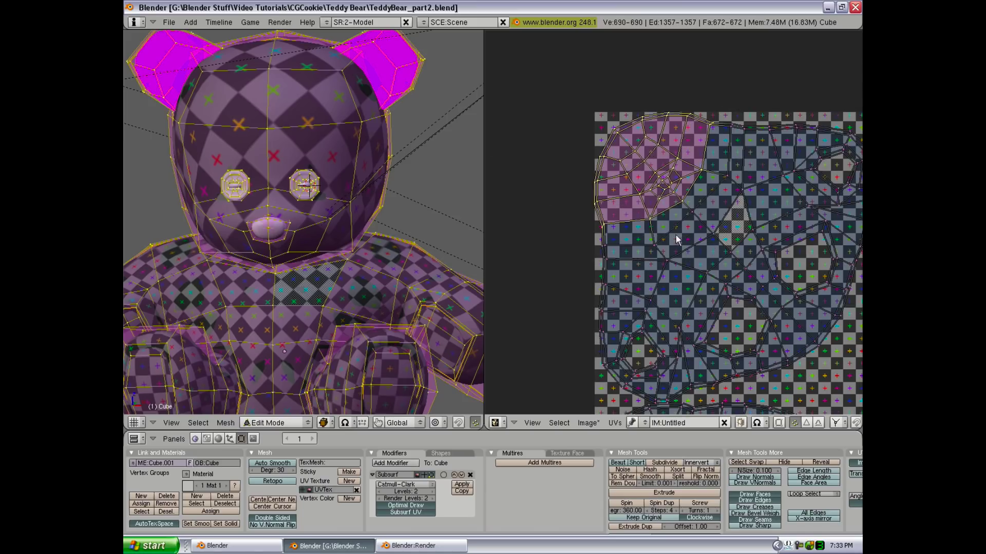
pyautogui.press('s')
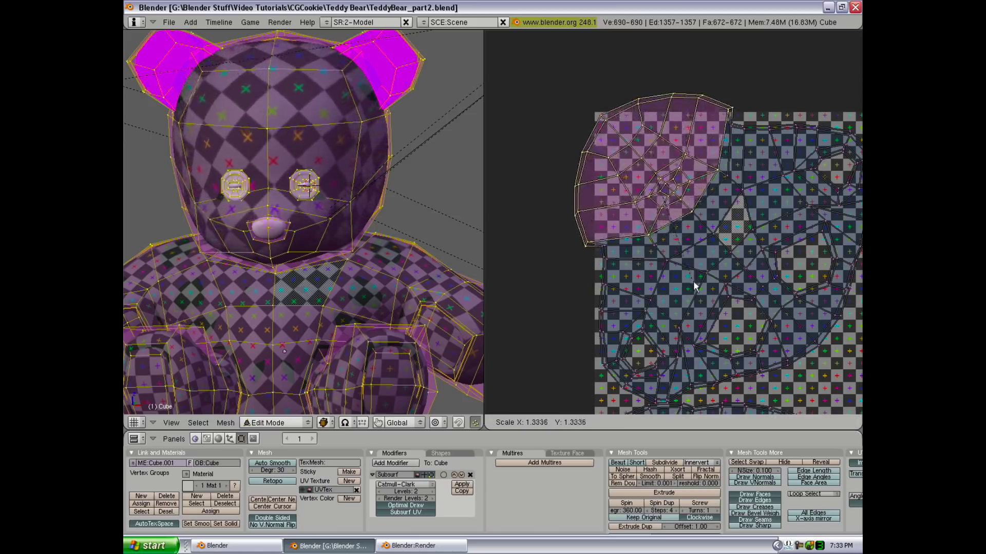
pyautogui.click(691, 273)
pyautogui.press('g')
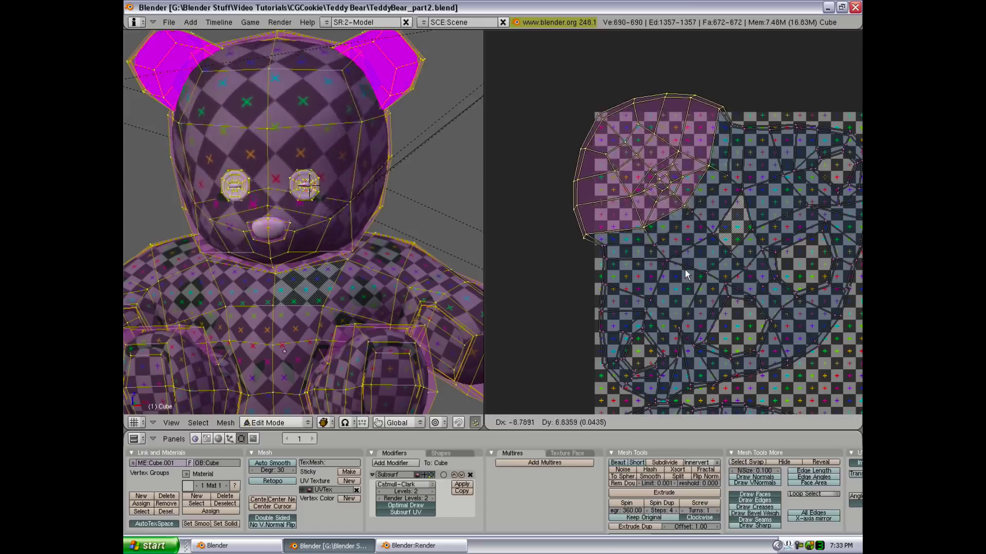
pyautogui.click(683, 268)
# - Enlarge the selected face UVs by about another 1.04 times, and check the checker pattern from both sides of the head
pyautogui.scroll(-4, 410, 236)
pyautogui.moveTo(411, 236); pyautogui.dragTo(342, 226, button='middle')
pyautogui.scroll(6, 343, 226)
pyautogui.press('s')
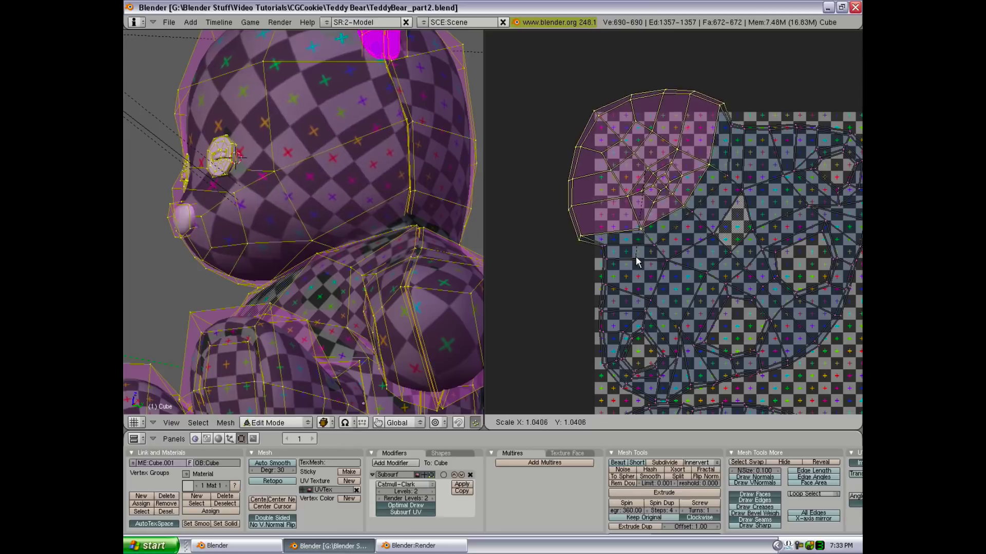
pyautogui.click(635, 257)
pyautogui.moveTo(272, 208); pyautogui.dragTo(400, 236, button='middle')
pyautogui.scroll(-5, 346, 231)
pyautogui.scroll(3, 400, 237)
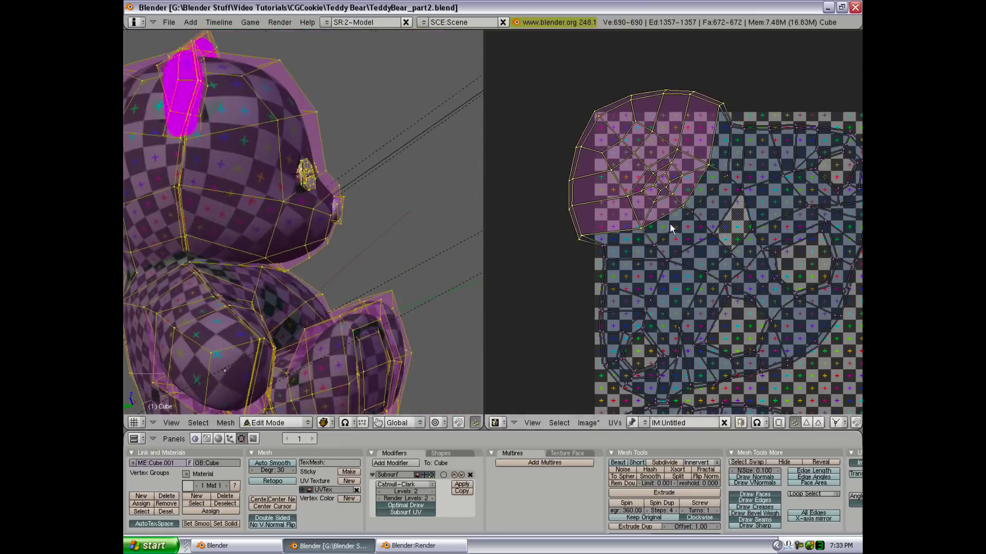
# - Turn on proportional editing, select the UVs in the middle of the face region and scale them about 1.18 times
pyautogui.scroll(2, 670, 228)
pyautogui.press('a')
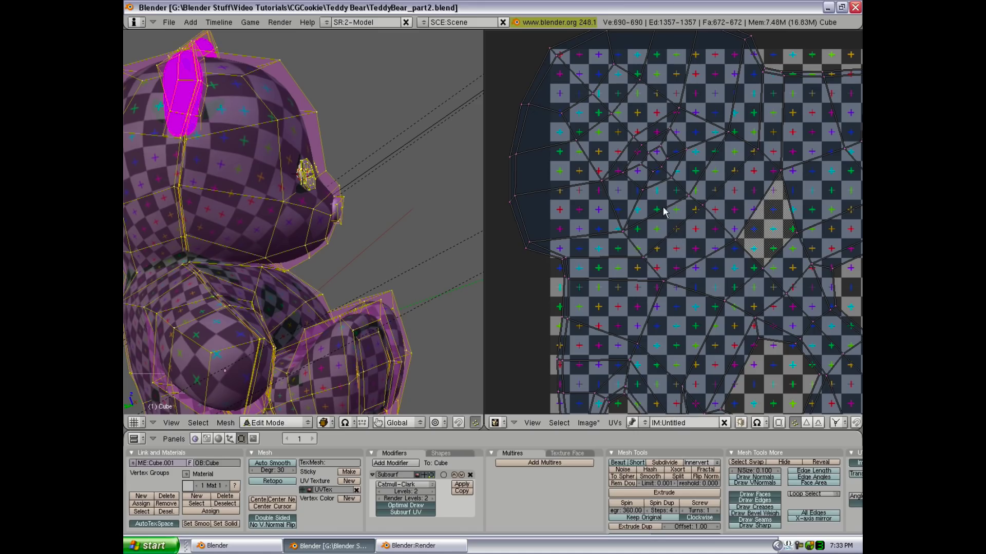
pyautogui.press('o')
pyautogui.moveTo(663, 171); pyautogui.dragTo(680, 226, button='middle')
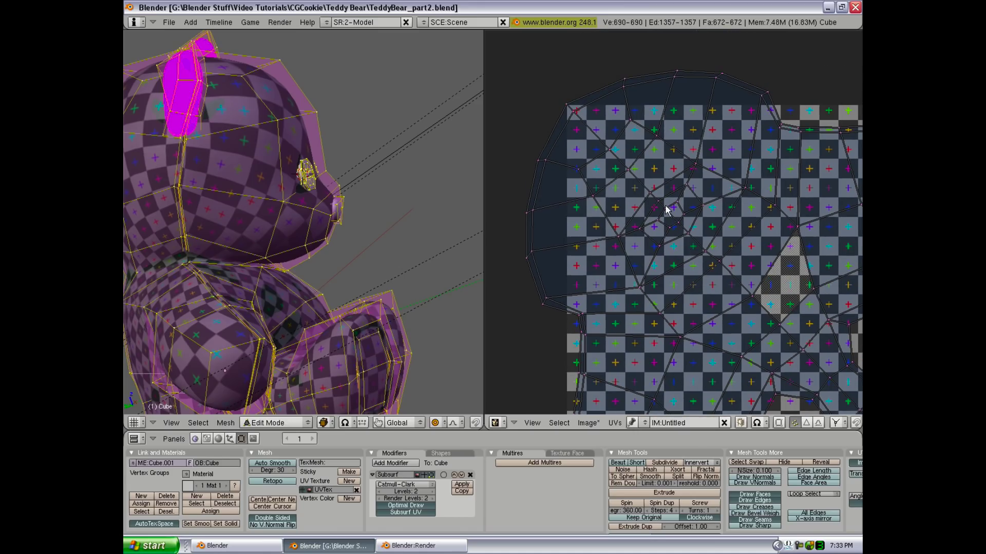
pyautogui.press('b')
pyautogui.moveTo(661, 201); pyautogui.dragTo(674, 231)
pyautogui.press('b')
pyautogui.press('s')
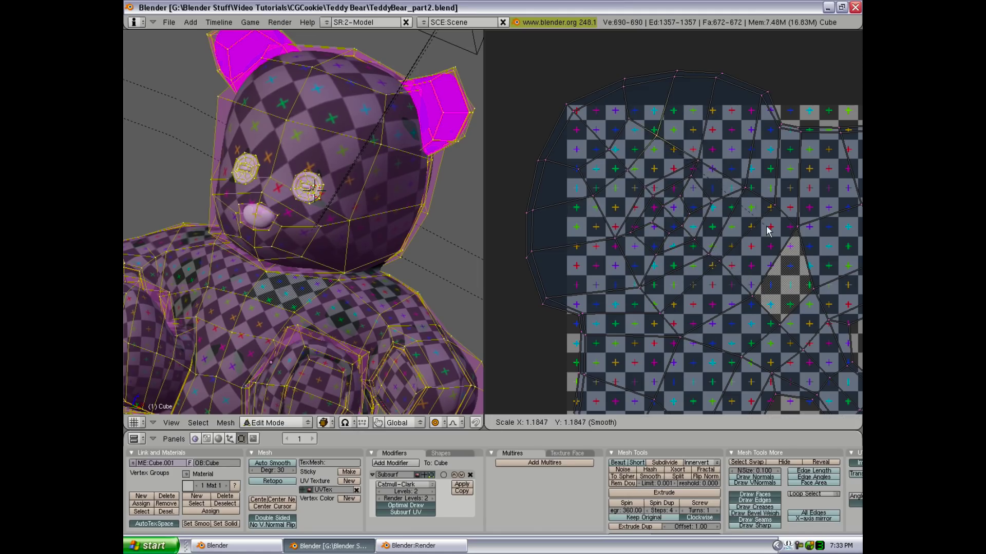
pyautogui.click(769, 231)
# - Scale the inner face UVs further outward with smooth proportional falloff, and clear the UV selection
pyautogui.keyDown('shift'); pyautogui.rightClick(583, 202); pyautogui.keyUp('shift')
pyautogui.press('s')
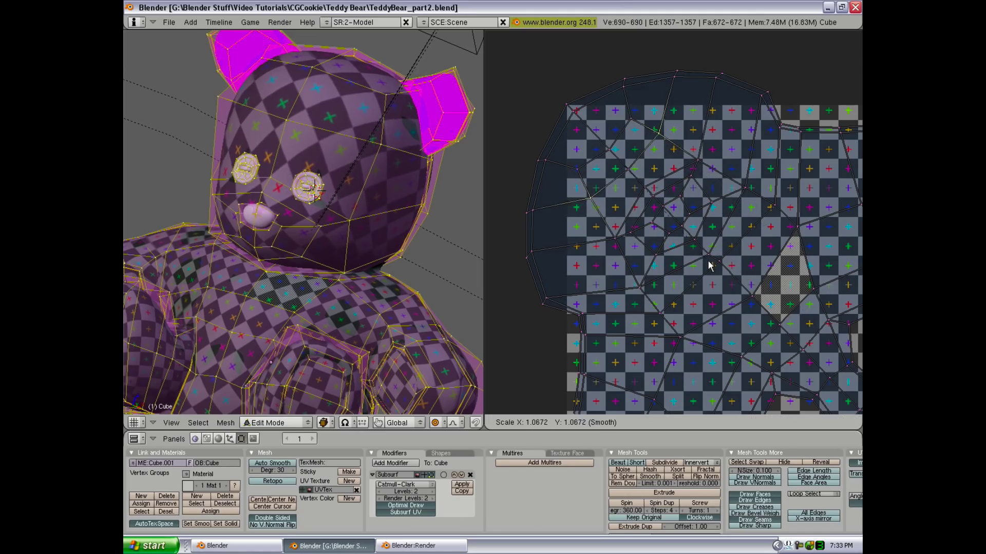
pyautogui.click(720, 285)
pyautogui.press('a')
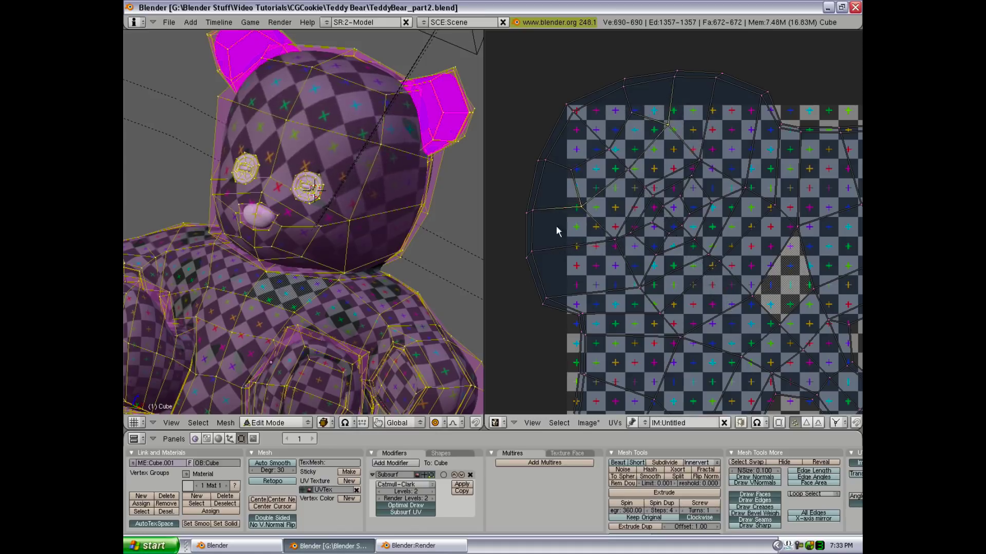
# - Try moving the UVs on the left border of the face region with proportional editing
pyautogui.moveTo(410, 218); pyautogui.dragTo(324, 208, button='middle')
pyautogui.press('b')
pyautogui.moveTo(519, 235); pyautogui.dragTo(552, 285)
pyautogui.press('g')
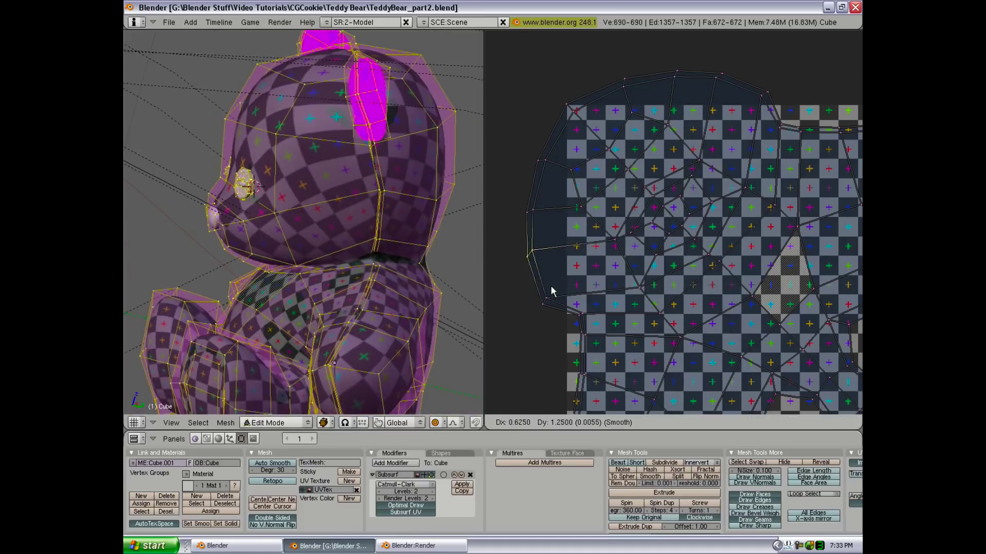
pyautogui.rightClick(553, 242)
pyautogui.press('a')
pyautogui.press('b')
pyautogui.moveTo(510, 129); pyautogui.dragTo(562, 178)
pyautogui.press('g')
pyautogui.rightClick(608, 183)
# - Move the inner UV near the top of the face region slightly down, and select the UVs along the region's top border
pyautogui.press('a')
pyautogui.rightClick(670, 122)
pyautogui.press('g')
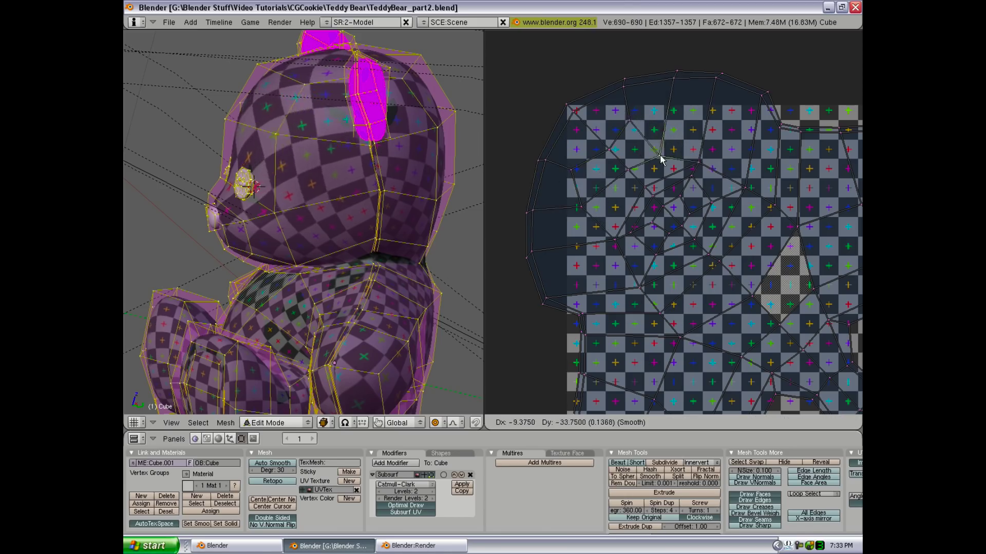
pyautogui.click(665, 136)
pyautogui.press('g')
pyautogui.rightClick(669, 128)
pyautogui.press('a')
pyautogui.press('b')
pyautogui.moveTo(647, 46); pyautogui.dragTo(759, 92)
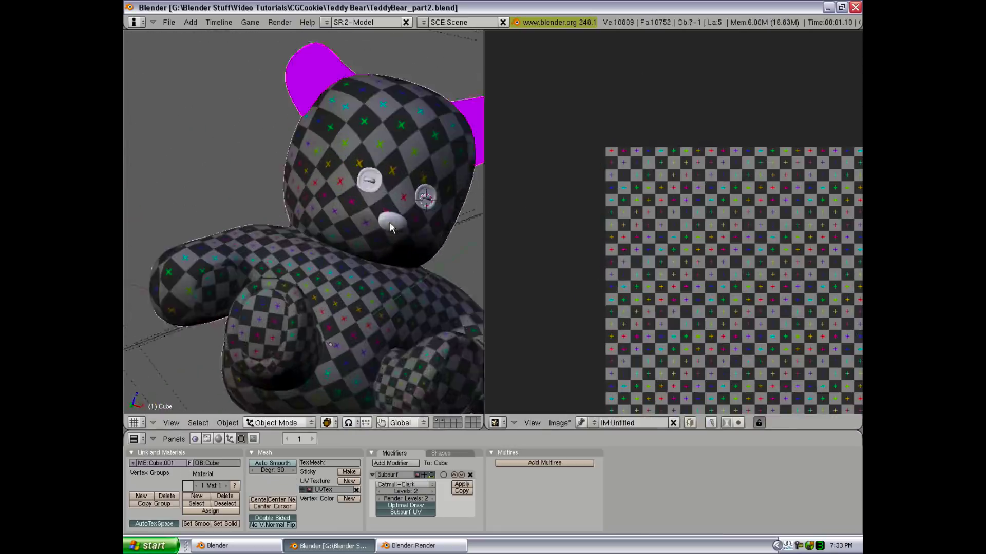
# - Render the bear from Object Mode to check the weave on its head, and return to Edit Mode with the whole mesh selected
pyautogui.moveTo(389, 222); pyautogui.dragTo(325, 204, button='middle')
pyautogui.scroll(-2, 324, 204)
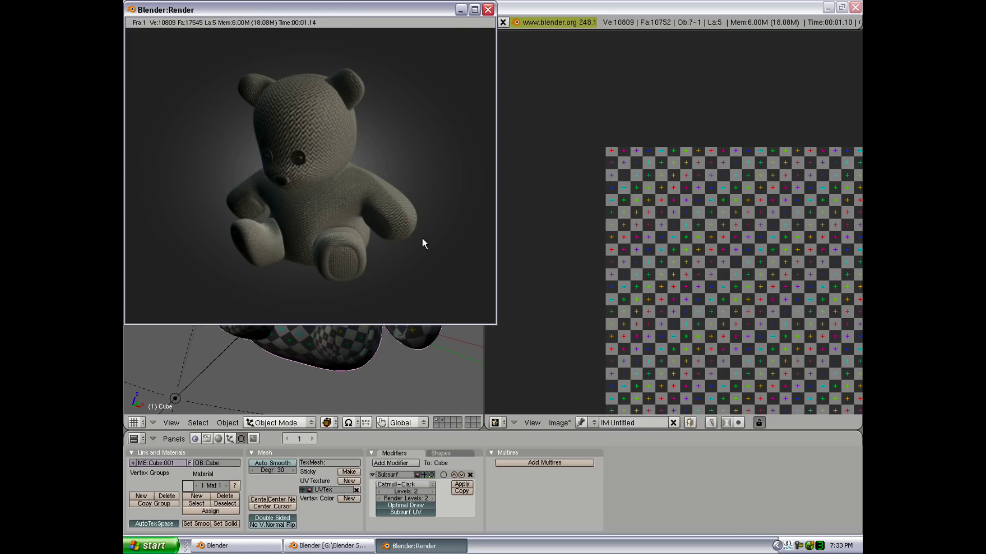
pyautogui.click(676, 482)
pyautogui.press('Tab')
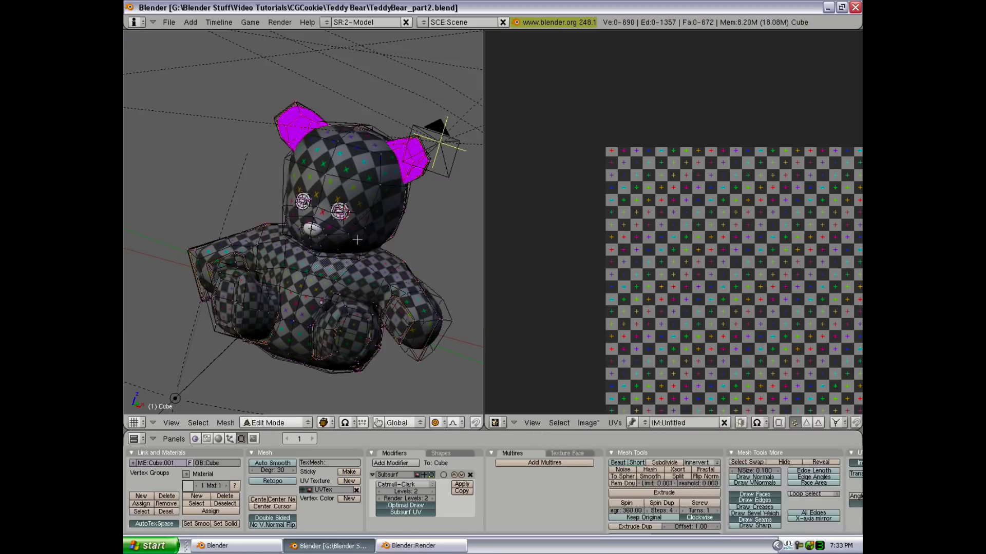
pyautogui.scroll(-3, 303, 221)
pyautogui.press('a')
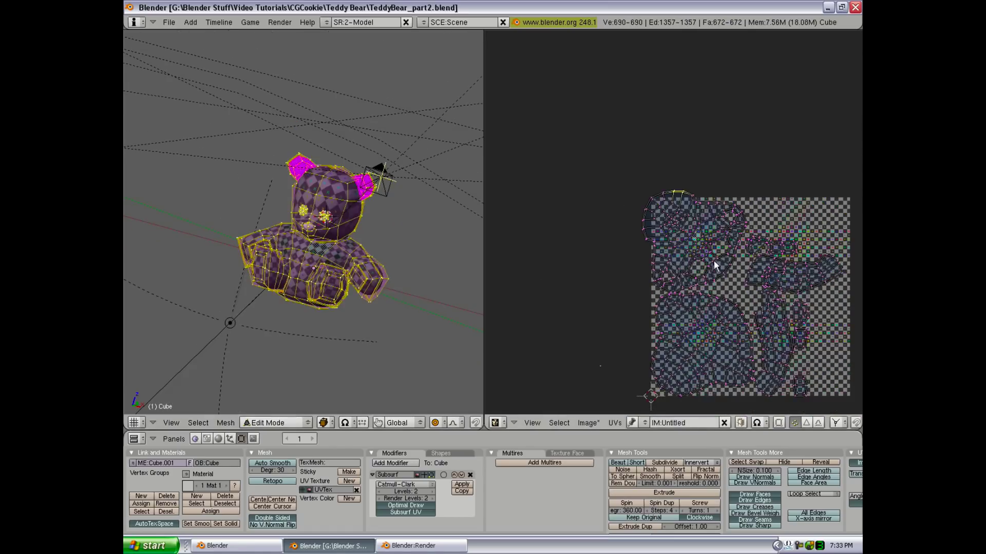
# - Select the head's fan-shaped UV region at the layout's upper-left corner and scale it outward twice with smooth proportional falloff
pyautogui.scroll(3, 667, 257)
pyautogui.press('b')
pyautogui.moveTo(537, 68); pyautogui.dragTo(735, 212)
pyautogui.press('b')
pyautogui.moveTo(525, 149); pyautogui.dragTo(700, 260)
pyautogui.press('b')
pyautogui.moveTo(530, 196); pyautogui.dragTo(699, 282)
pyautogui.press('s')
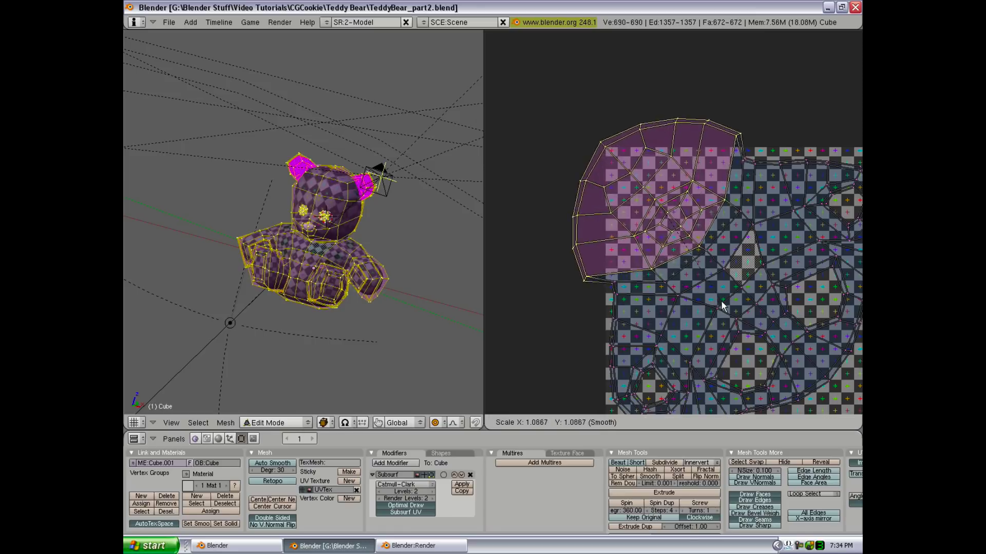
pyautogui.click(722, 306)
pyautogui.press('s')
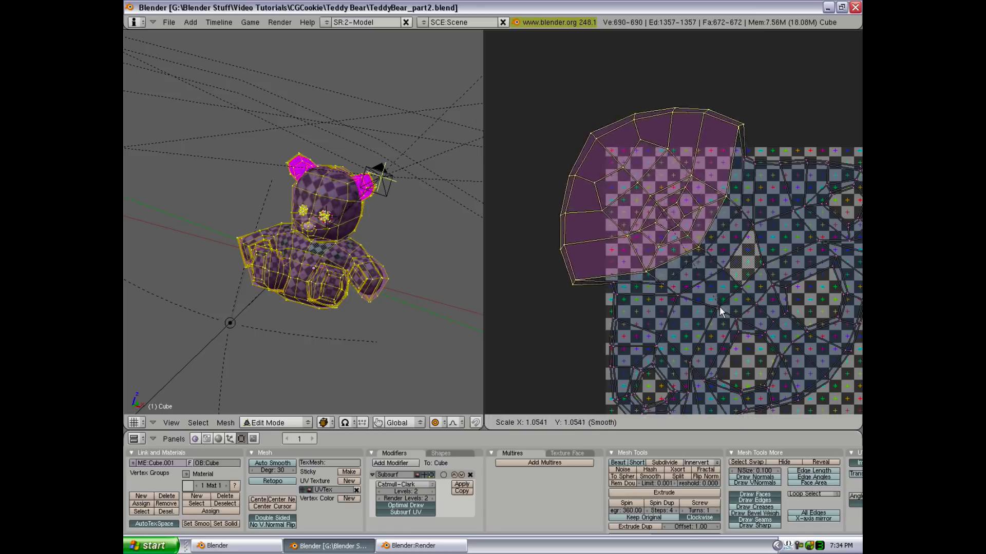
pyautogui.click(722, 313)
# - Render the bear to check the rescaled weave on its head, and return to Object Mode
pyautogui.press('F12')
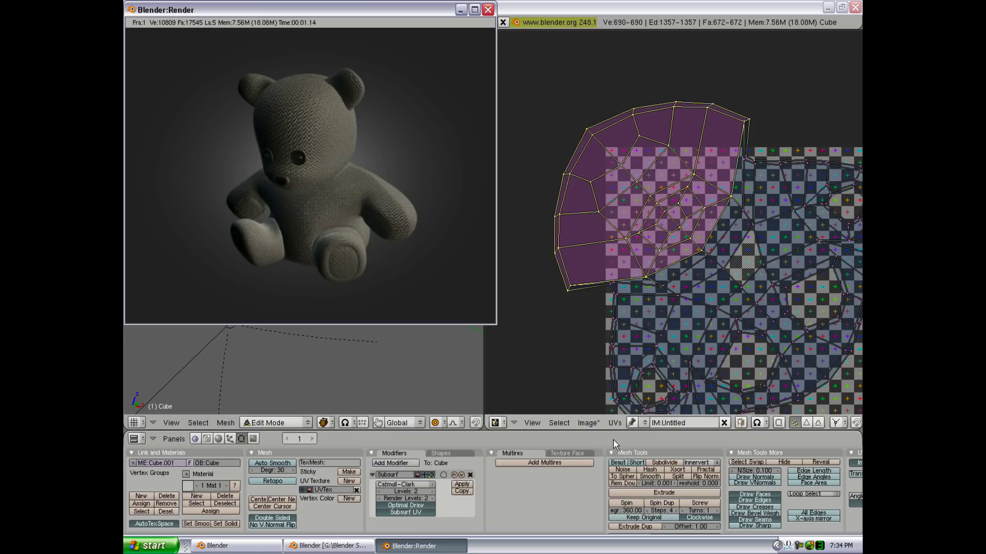
pyautogui.press('Escape')
pyautogui.press('Tab')
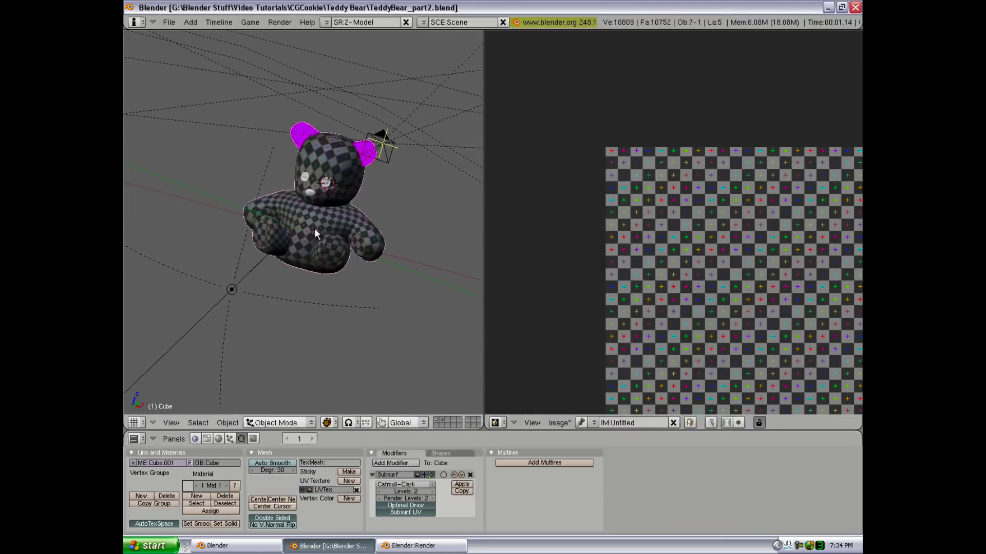
# - Switch the bear's display from textured to solid shading and save over the current file
pyautogui.moveTo(314, 228); pyautogui.dragTo(361, 294, button='middle')
pyautogui.hotkey('alt', 'z')
pyautogui.scroll(4, 328, 189)
pyautogui.moveTo(327, 189); pyautogui.dragTo(299, 206, button='middle')
pyautogui.hotkey('ctrl', 'w')
pyautogui.click(298, 205)
pyautogui.scroll(-7, 735, 304)
pyautogui.moveTo(735, 304); pyautogui.dragTo(697, 236, button='middle')
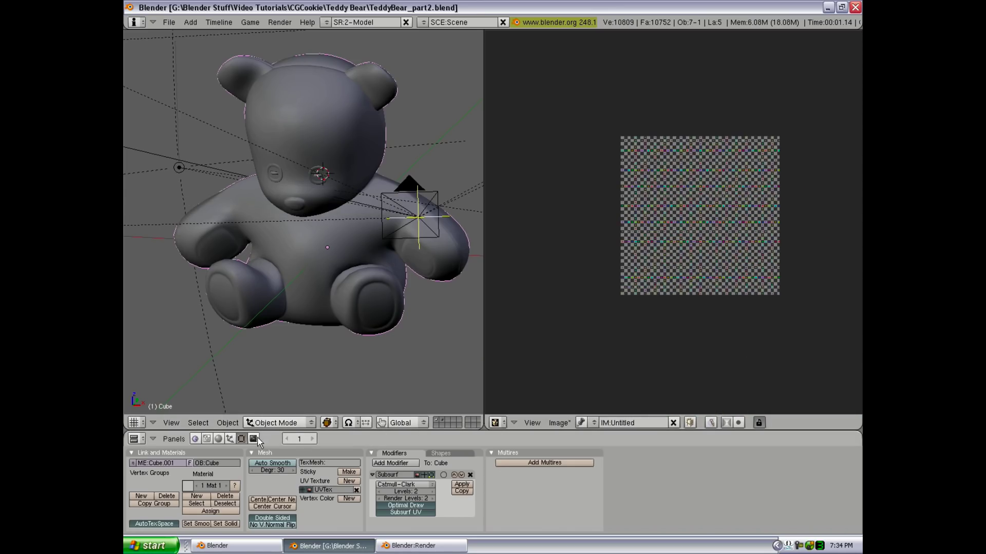
# - Show the material preview on a flat plane, and add a Clouds texture in the second texture channel
pyautogui.click(218, 438)
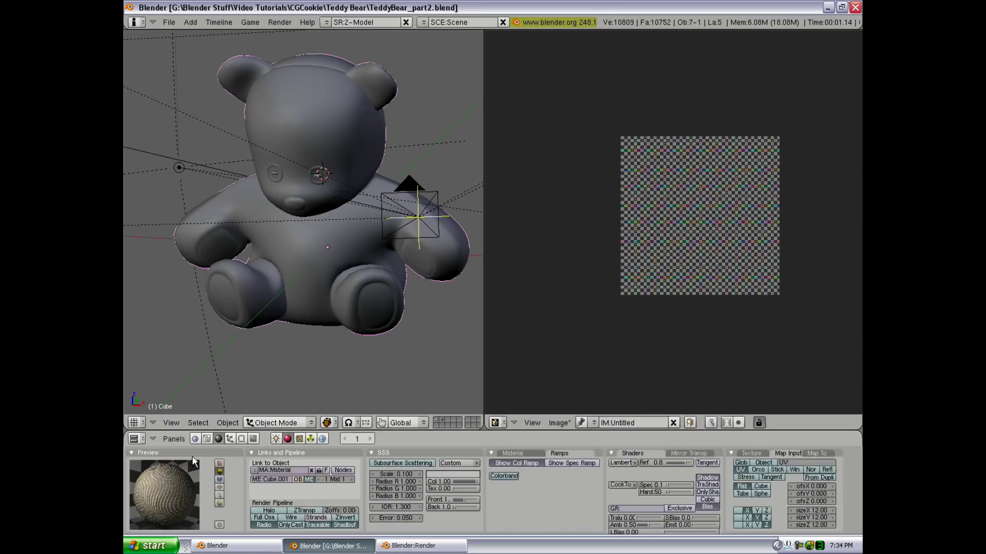
pyautogui.click(218, 464)
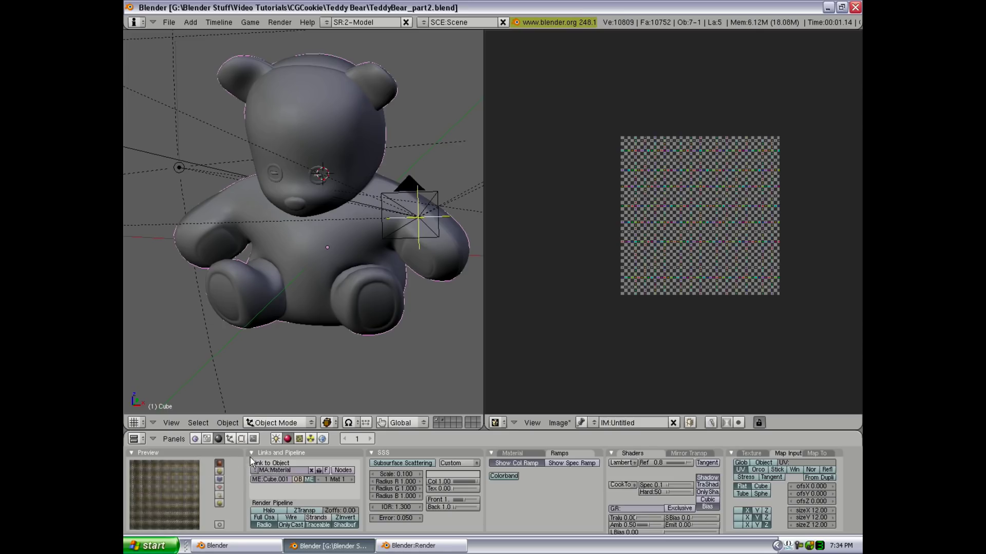
pyautogui.click(300, 440)
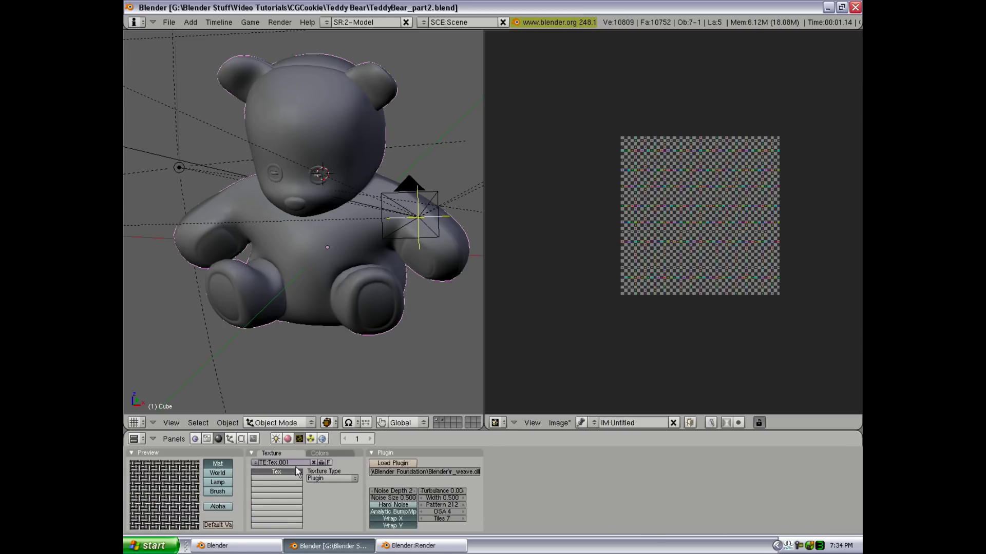
pyautogui.click(270, 479)
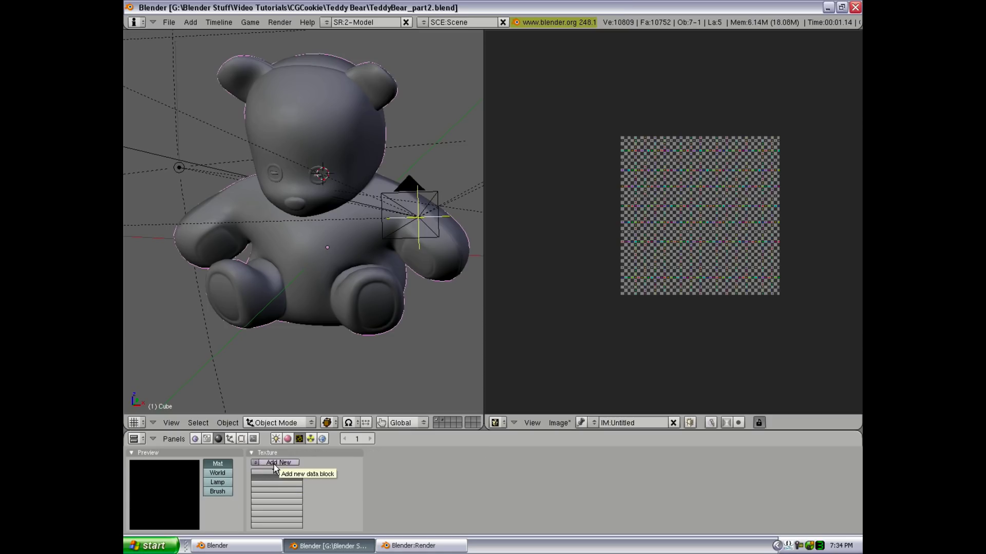
pyautogui.click(274, 465)
pyautogui.click(319, 479)
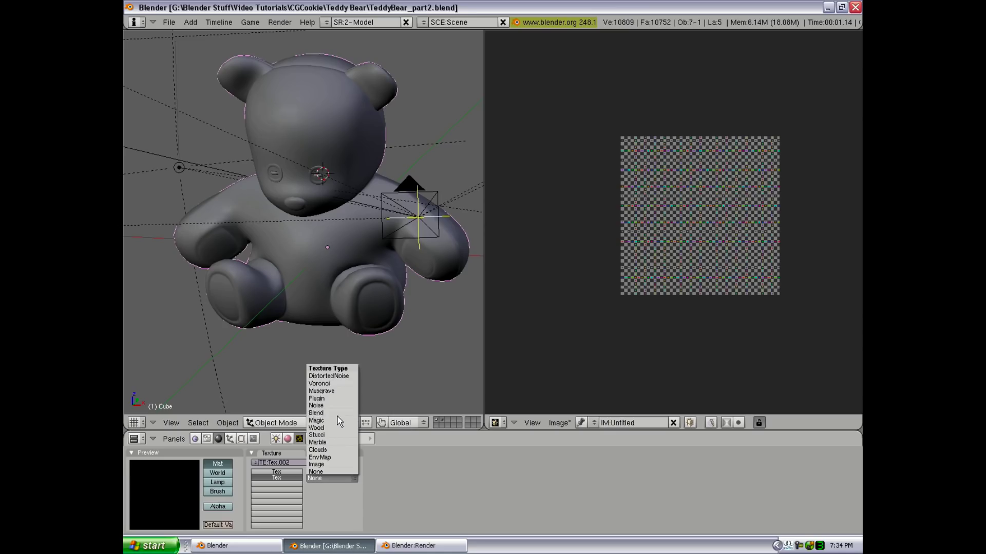
pyautogui.click(329, 449)
# - Set the Clouds texture's noise size to 0.350 and its noise type to hard noise
pyautogui.click(420, 480)
pyautogui.click(420, 480)
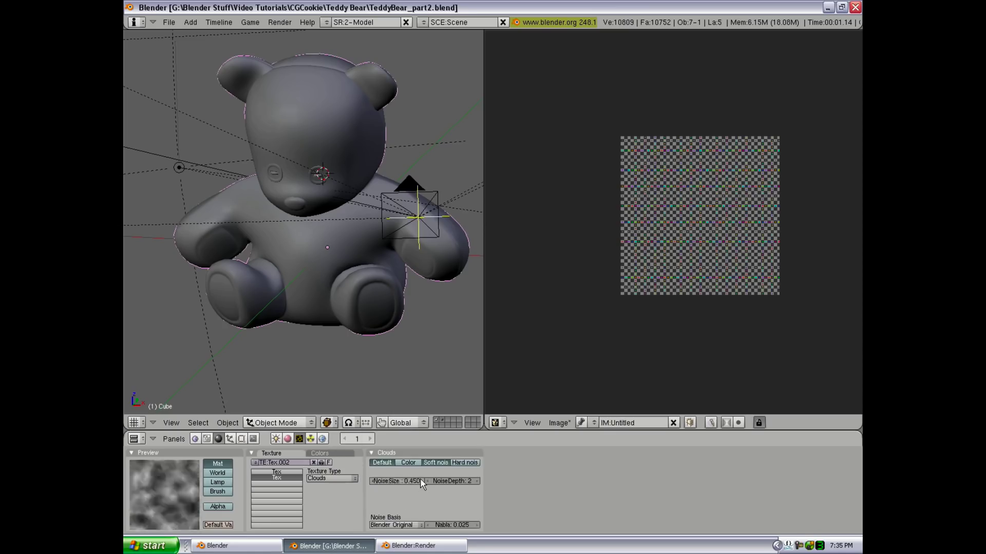
pyautogui.click(372, 480)
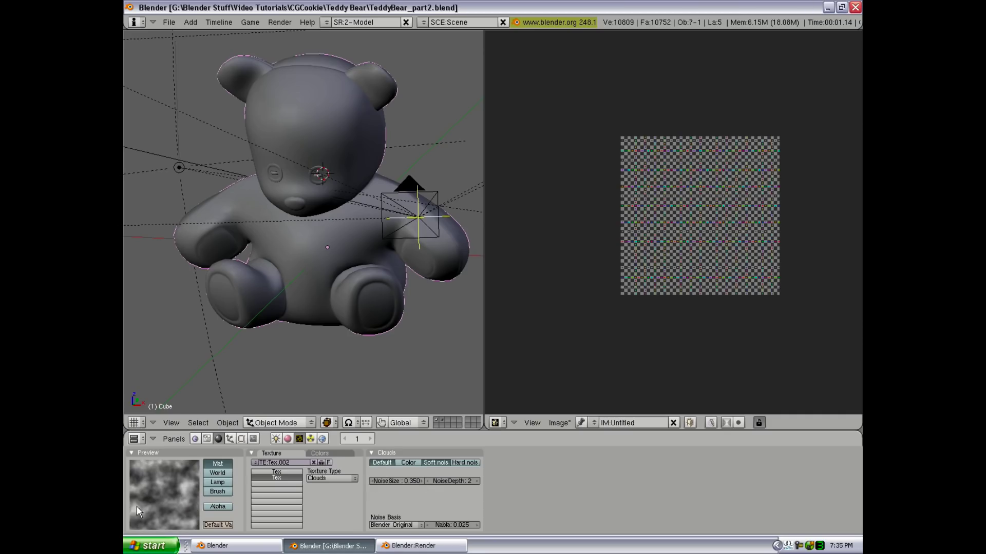
pyautogui.click(469, 464)
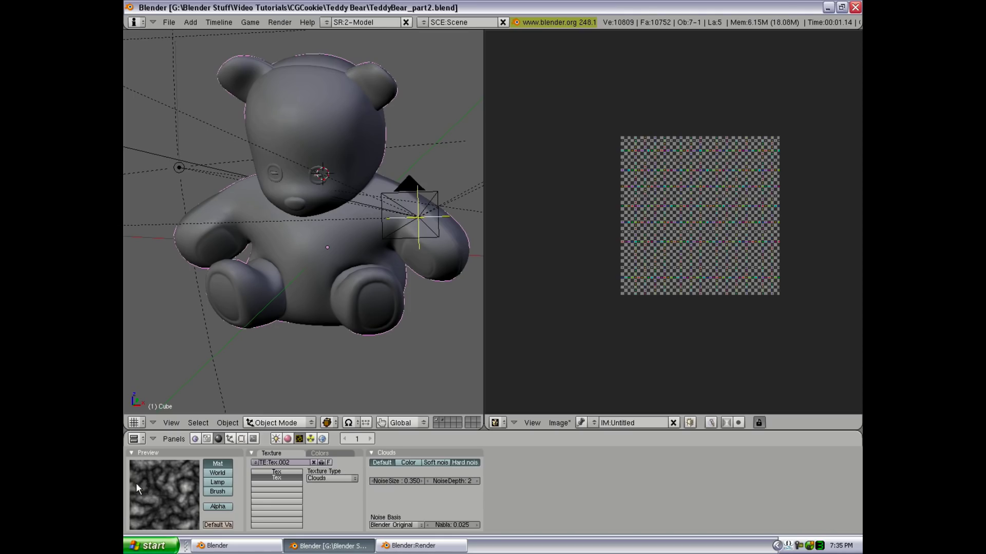
# - Enable the Clouds texture's colorband and reverse its stops, with cyan at 0.107 and transparent black at 0.520
pyautogui.click(332, 454)
pyautogui.click(265, 463)
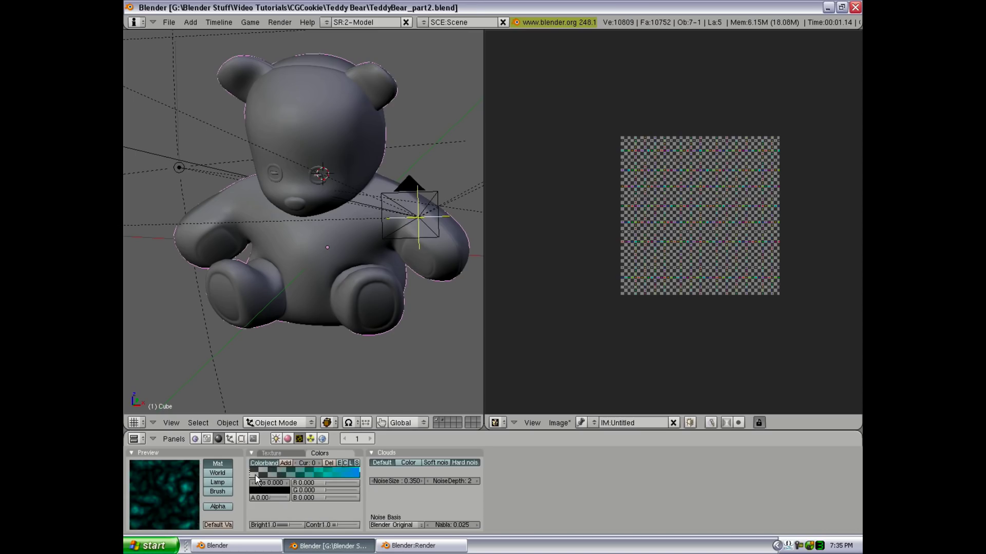
pyautogui.moveTo(251, 471); pyautogui.dragTo(314, 469)
pyautogui.moveTo(250, 471); pyautogui.dragTo(321, 470)
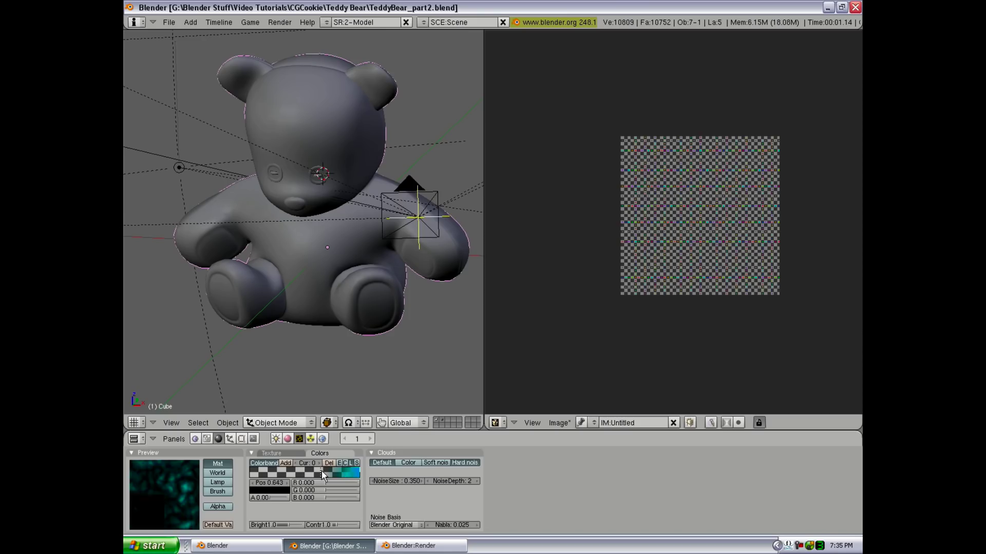
pyautogui.click(356, 473)
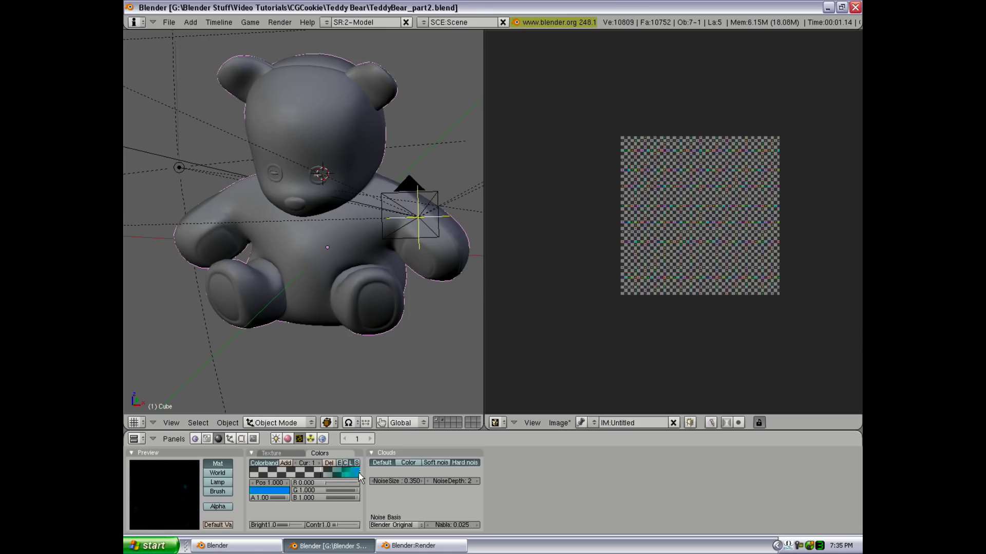
pyautogui.moveTo(359, 473); pyautogui.dragTo(262, 474)
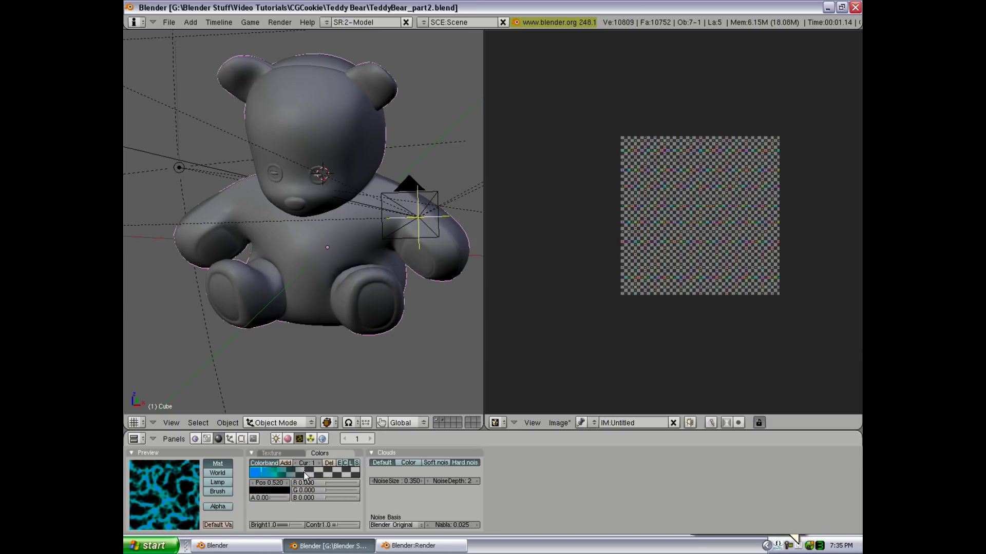
pyautogui.click(306, 473)
# - Recolor the cyan colorband stop to brown, with R 0.471, G 0.410 and B 0.304
pyautogui.click(262, 472)
pyautogui.click(263, 495)
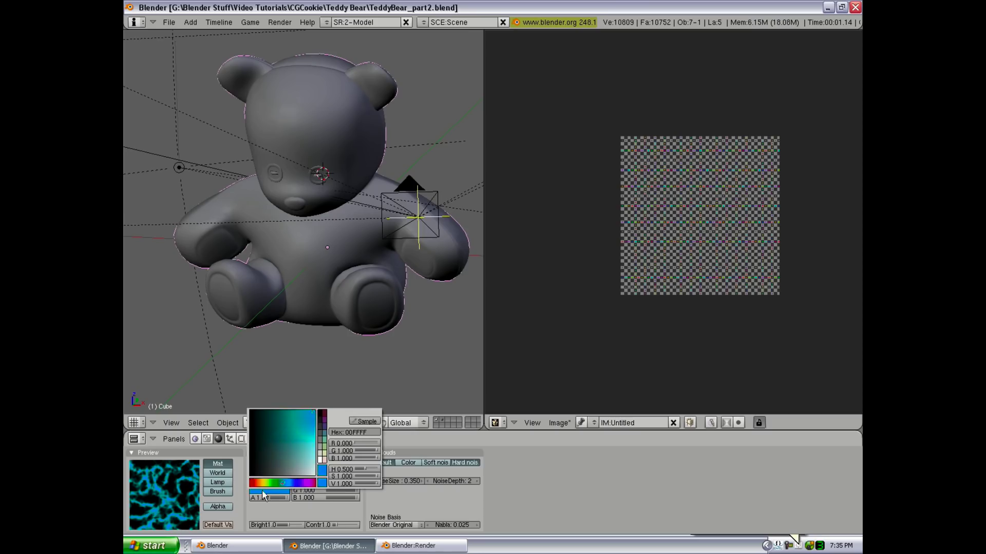
pyautogui.click(256, 483)
pyautogui.click(278, 456)
pyautogui.moveTo(276, 452)
pyautogui.mouseDown()
pyautogui.moveTo(285, 440)
pyautogui.moveTo(273, 445)
pyautogui.moveTo(280, 451)
pyautogui.mouseUp()
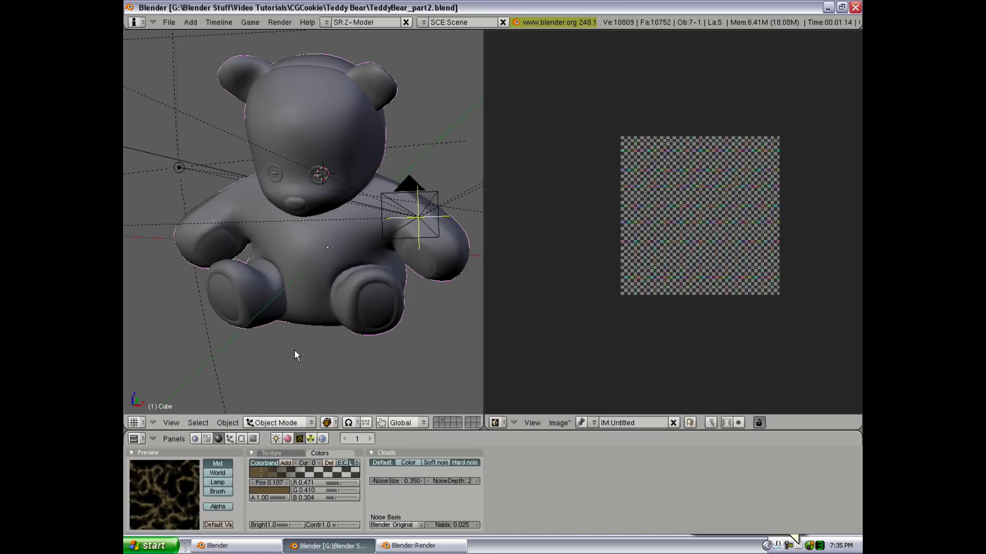
# - Render the bear with the brown clouds and reduce the noise size to 0.050
pyautogui.press('F12')
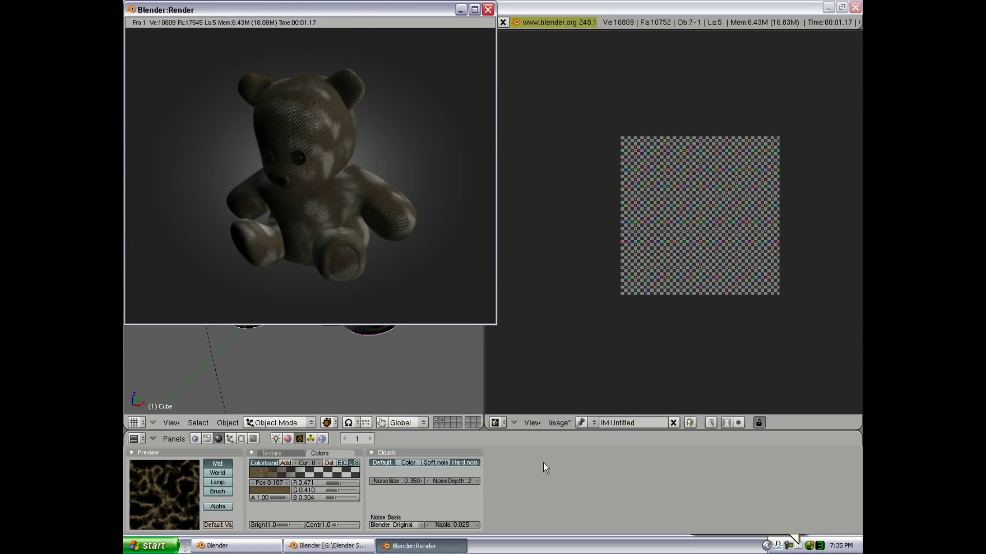
pyautogui.press('Escape')
pyautogui.click(371, 481)
pyautogui.click(372, 482)
pyautogui.click(371, 482)
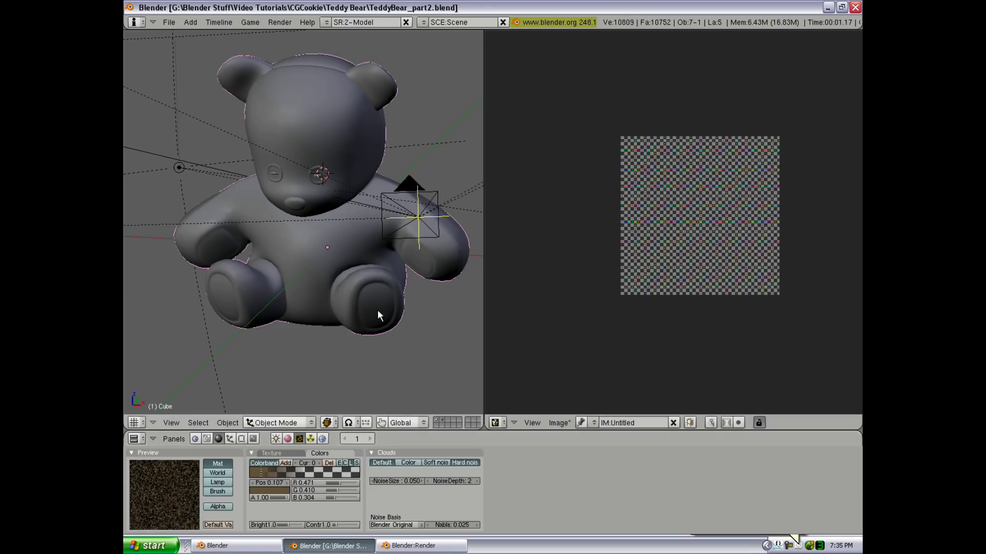
# - Render the finer clouds, lower the noise size to 0.000, and render the bear again
pyautogui.press('F12')
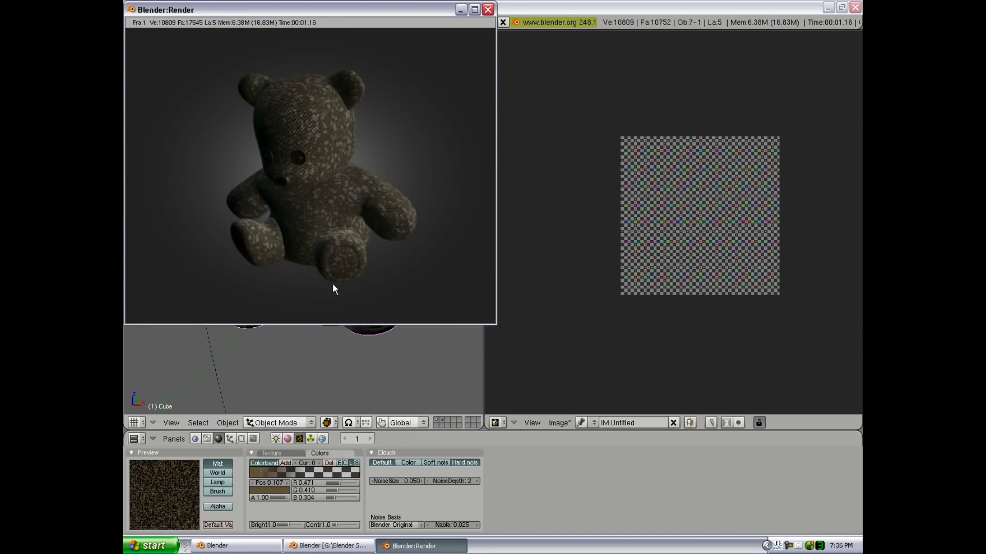
pyautogui.click(540, 466)
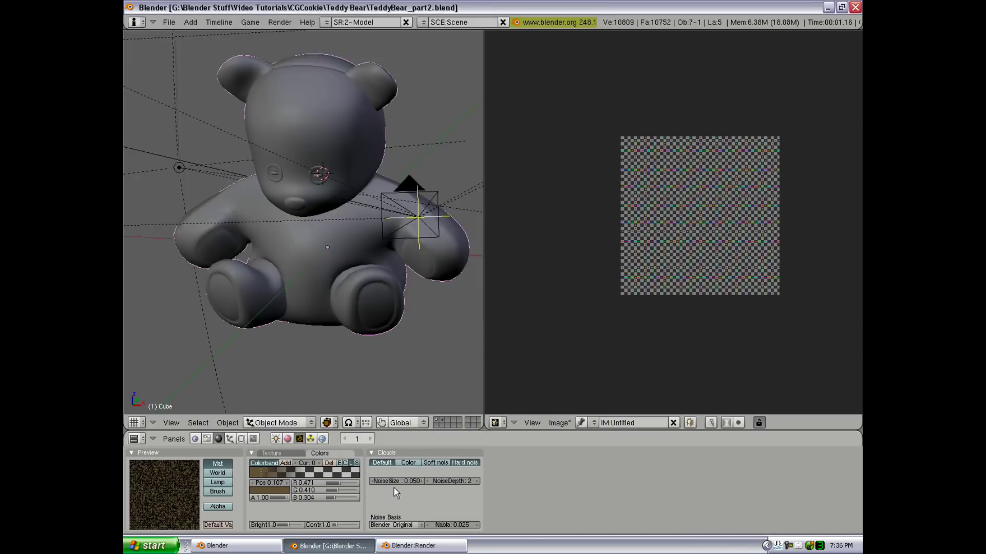
pyautogui.click(373, 481)
pyautogui.press('F12')
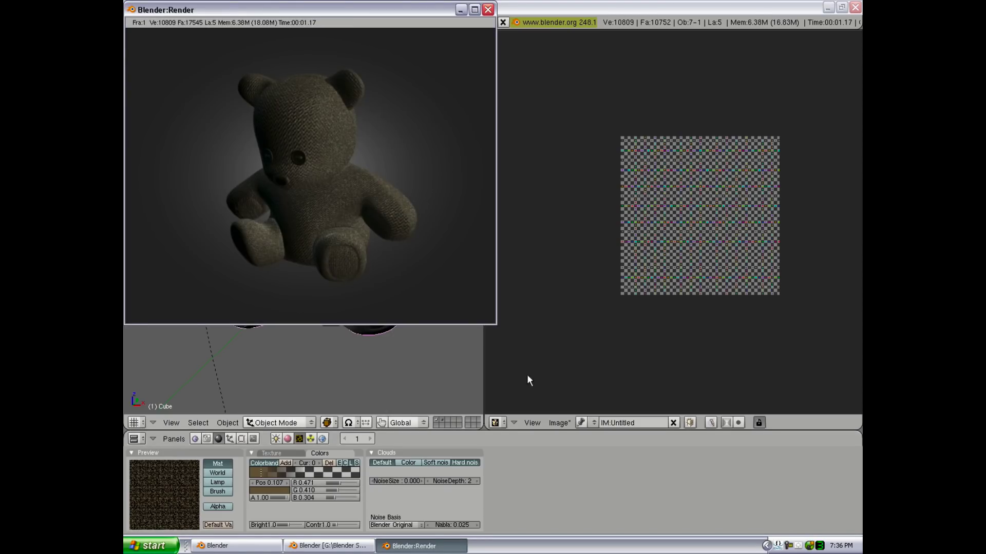
pyautogui.click(488, 468)
# - Set the Clouds texture's noise size to 0.001 and render the bear to check it
pyautogui.click(411, 479)
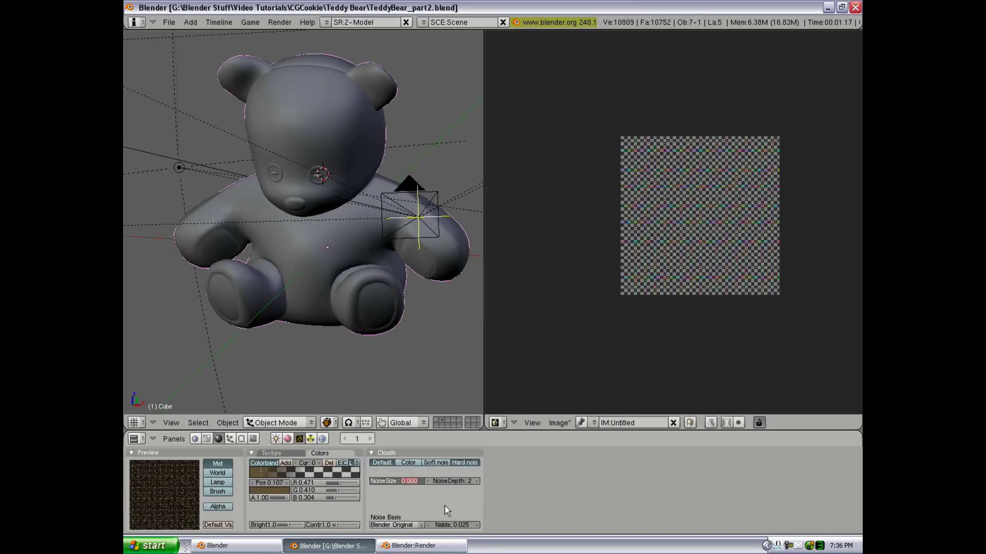
pyautogui.write('.0001')
pyautogui.press('Return')
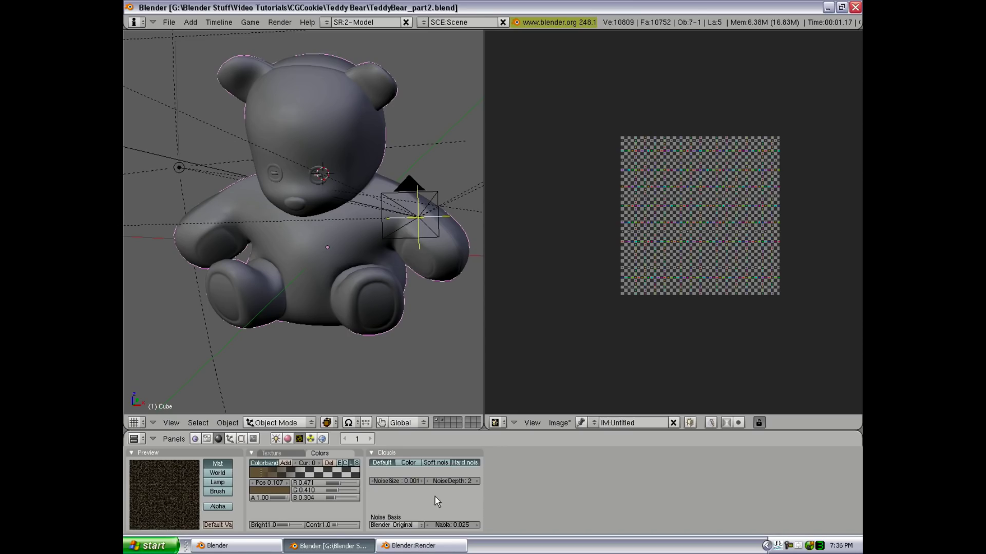
pyautogui.press('F12')
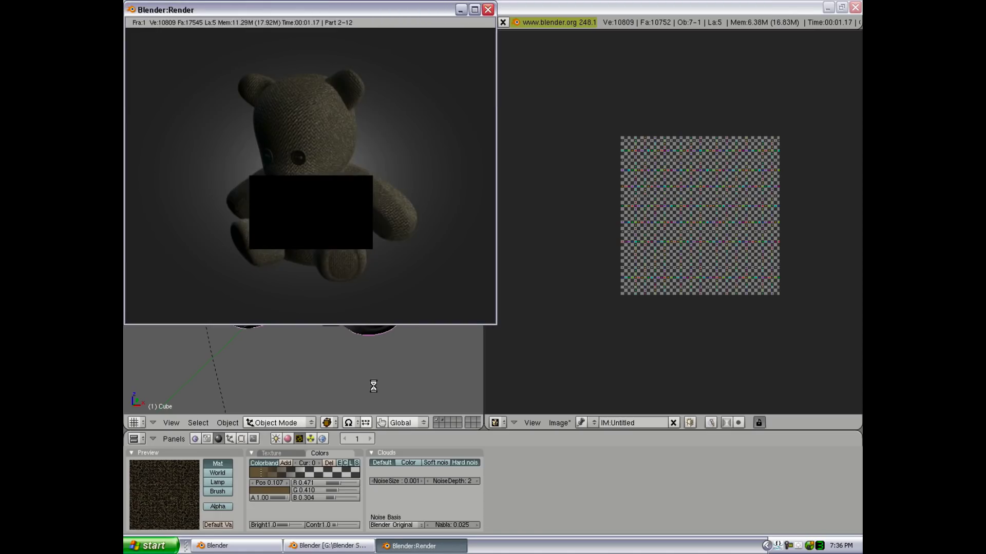
pyautogui.press('Escape')
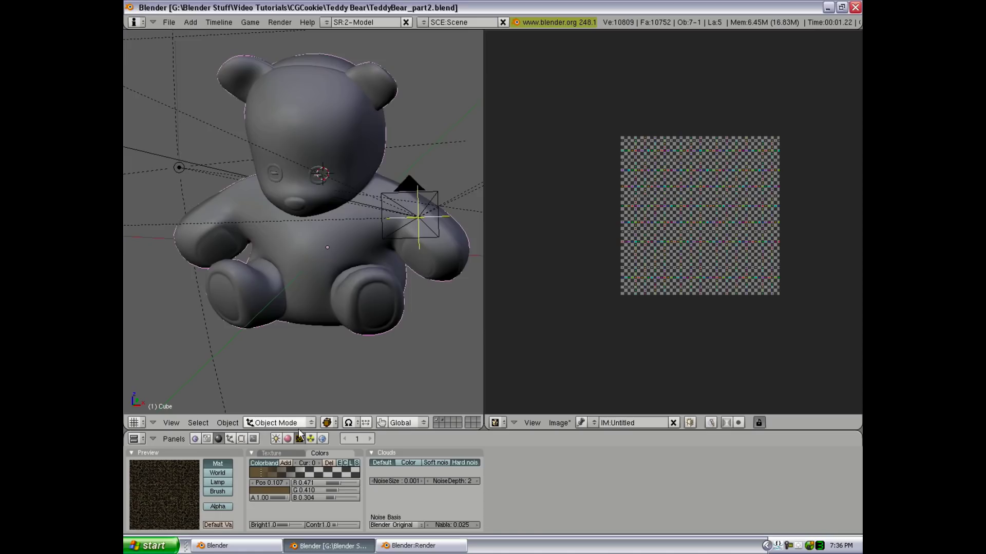
# - Map the Clouds texture to the material's normals with a Nor strength of 1.59, and render the bear
pyautogui.press('F5')
pyautogui.click(828, 453)
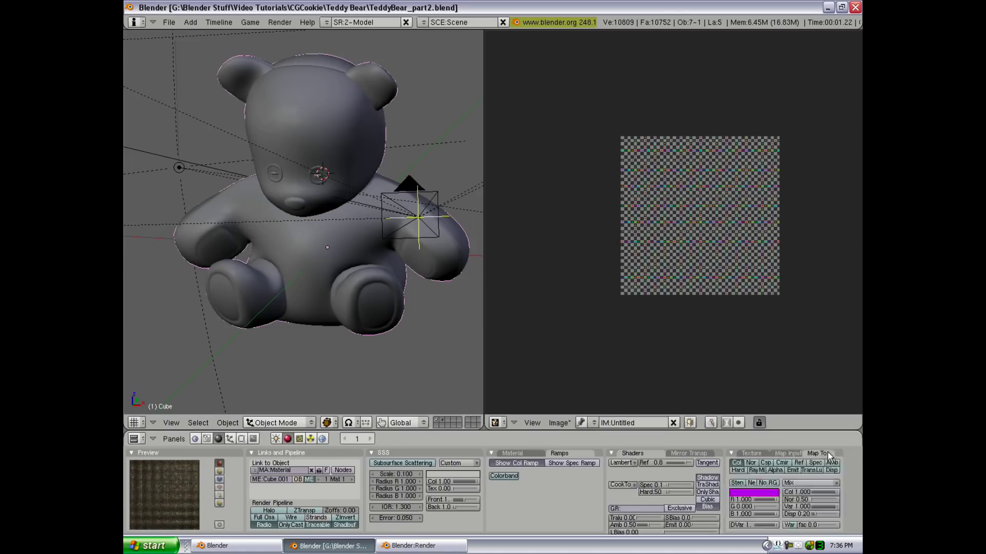
pyautogui.click(790, 454)
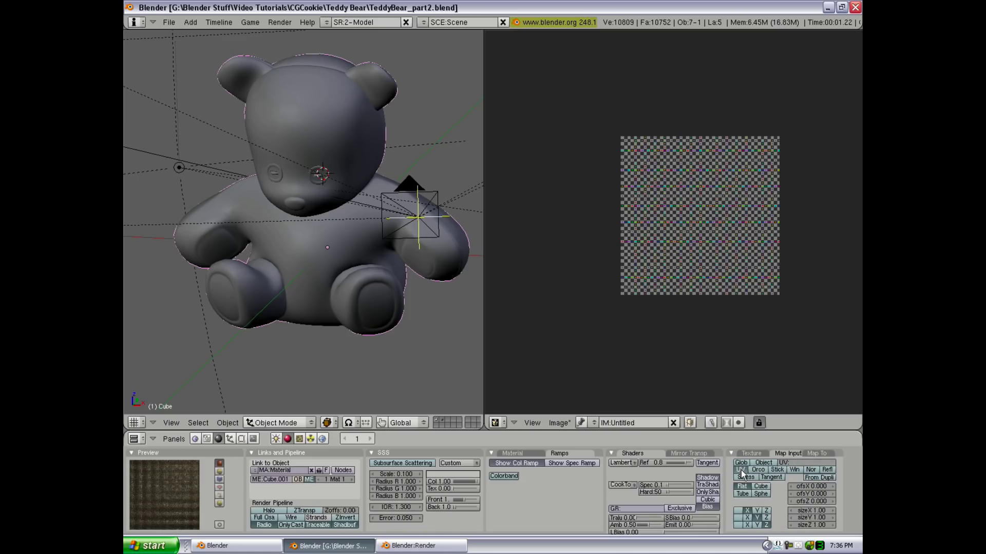
pyautogui.click(819, 453)
pyautogui.click(751, 463)
pyautogui.moveTo(820, 497); pyautogui.dragTo(821, 499)
pyautogui.press('F12')
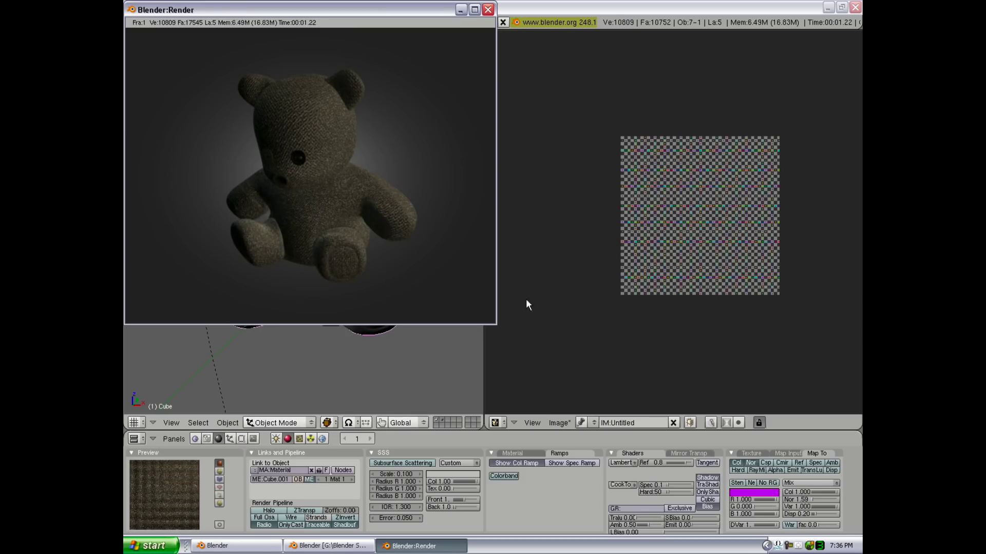
# - Lower the Clouds texture's Nor strength to 0.18, return to its texture settings, and review the last render
pyautogui.click(856, 486)
pyautogui.click(820, 498)
pyautogui.moveTo(818, 497); pyautogui.dragTo(815, 497)
pyautogui.click(301, 441)
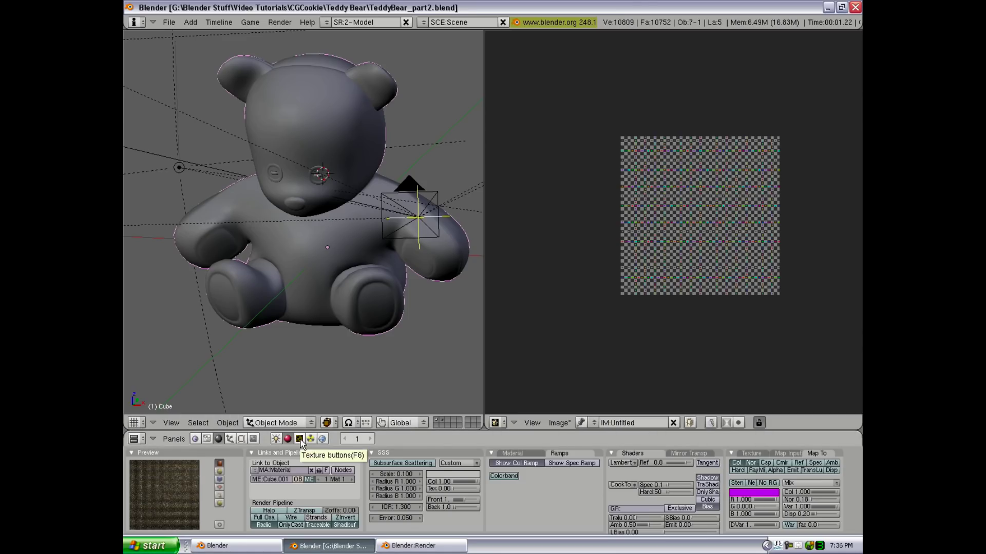
pyautogui.click(299, 440)
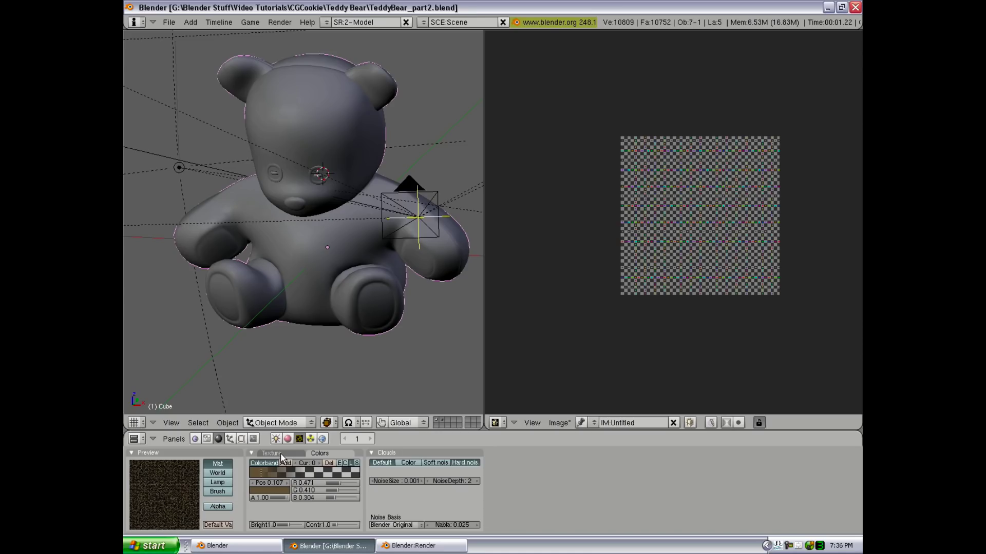
pyautogui.press('F11')
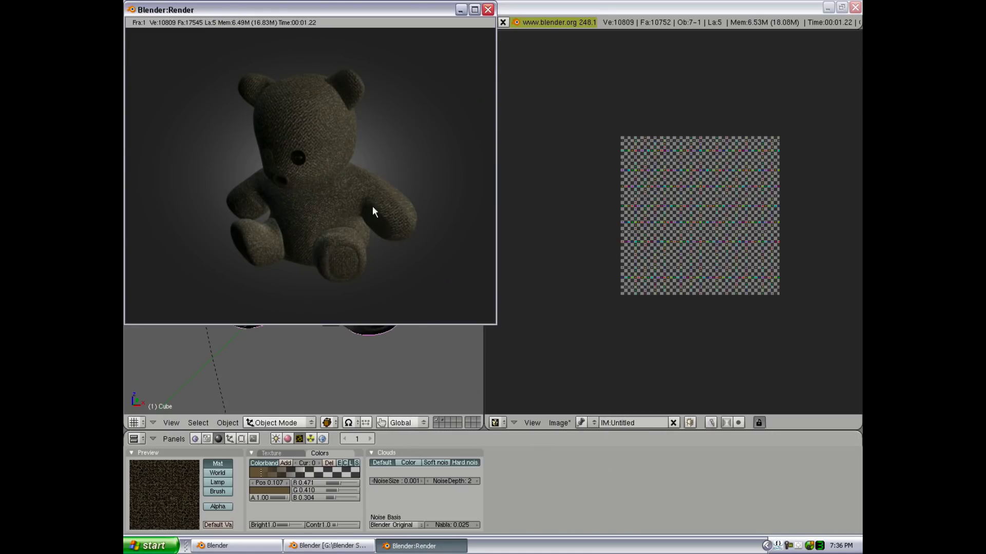
pyautogui.press('F11')
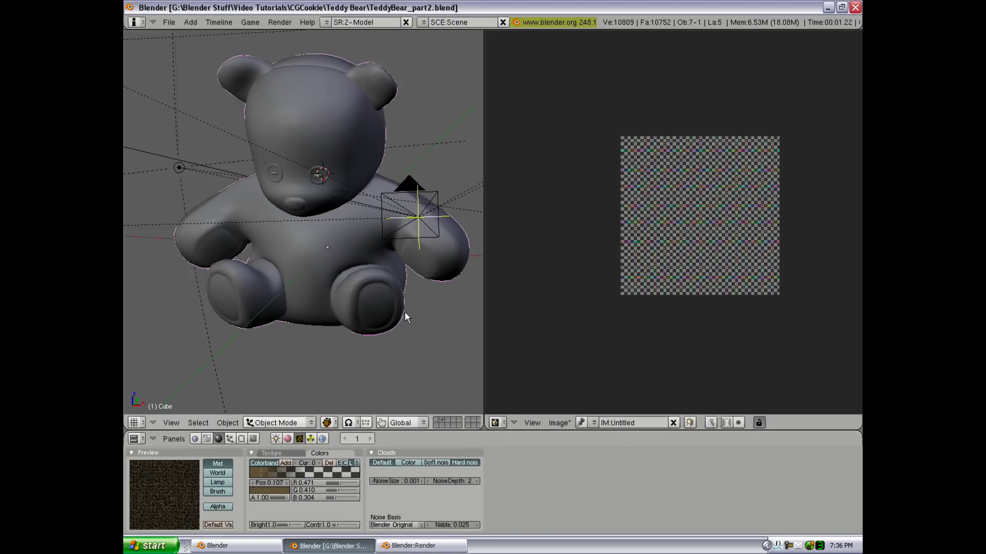
# - Add a new texture in the third texture slot and set its type to Noise
pyautogui.click(285, 454)
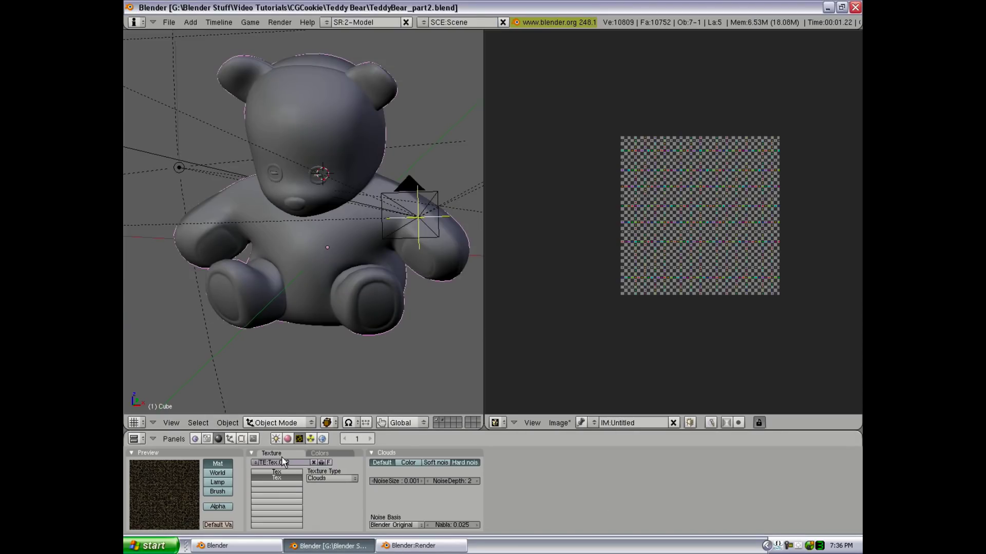
pyautogui.click(278, 484)
pyautogui.click(285, 463)
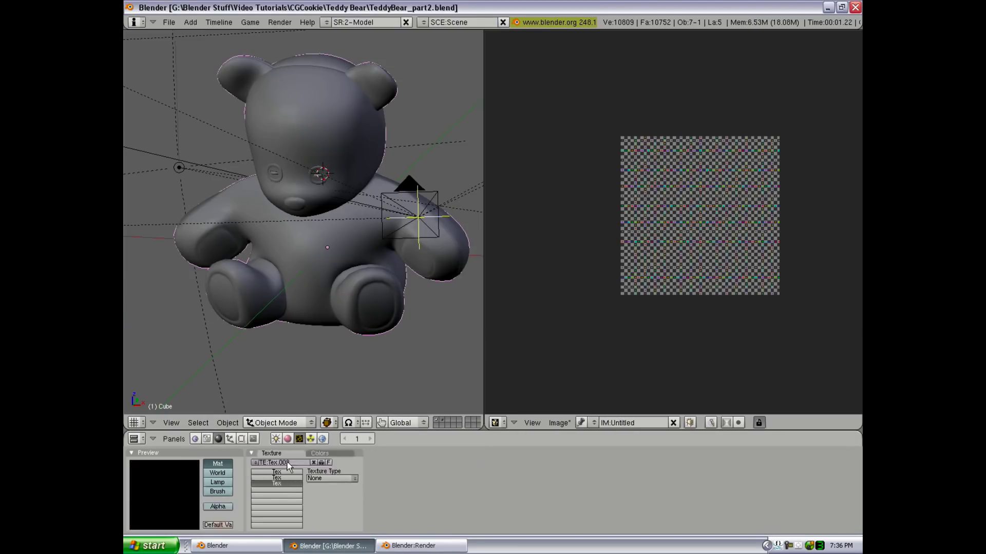
pyautogui.click(344, 478)
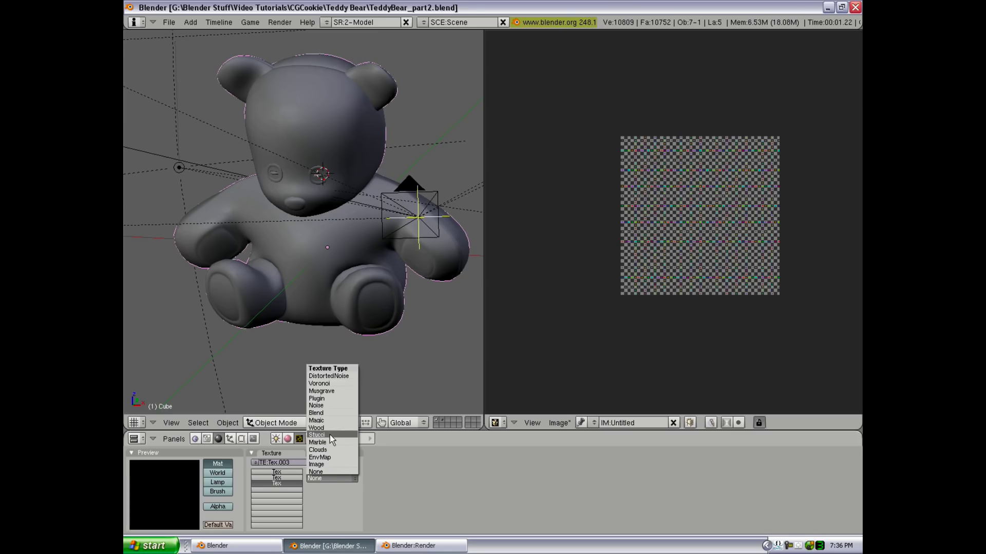
pyautogui.click(328, 407)
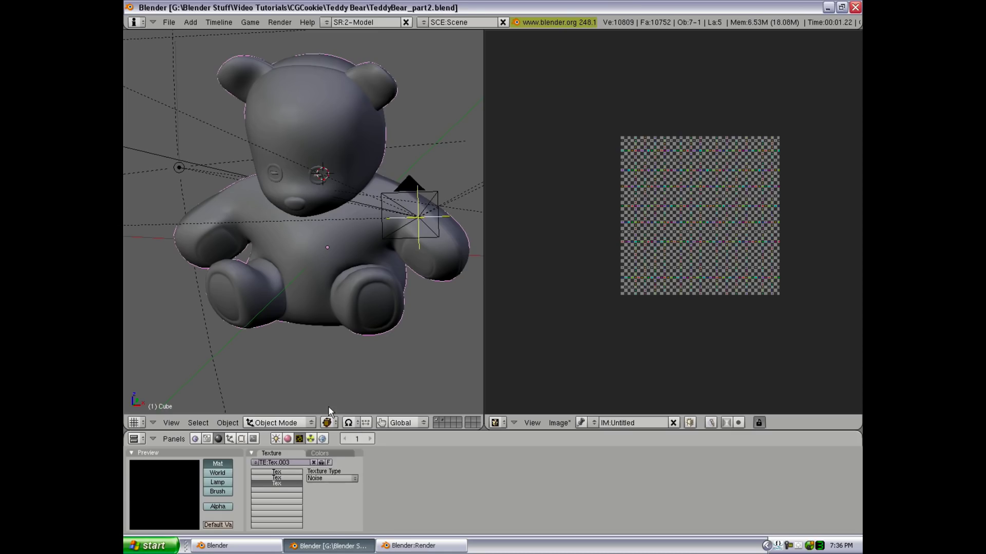
# - Set the Noise texture's mapping colour to dark brown (R 0.225, G 0.165, B 0.139) and render the bear
pyautogui.click(288, 439)
pyautogui.click(752, 494)
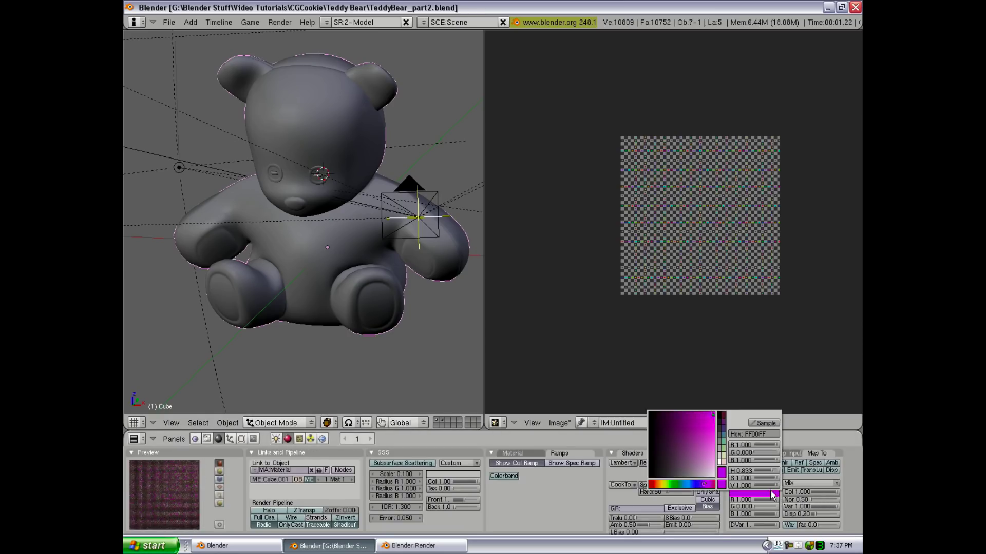
pyautogui.moveTo(663, 484); pyautogui.dragTo(663, 453)
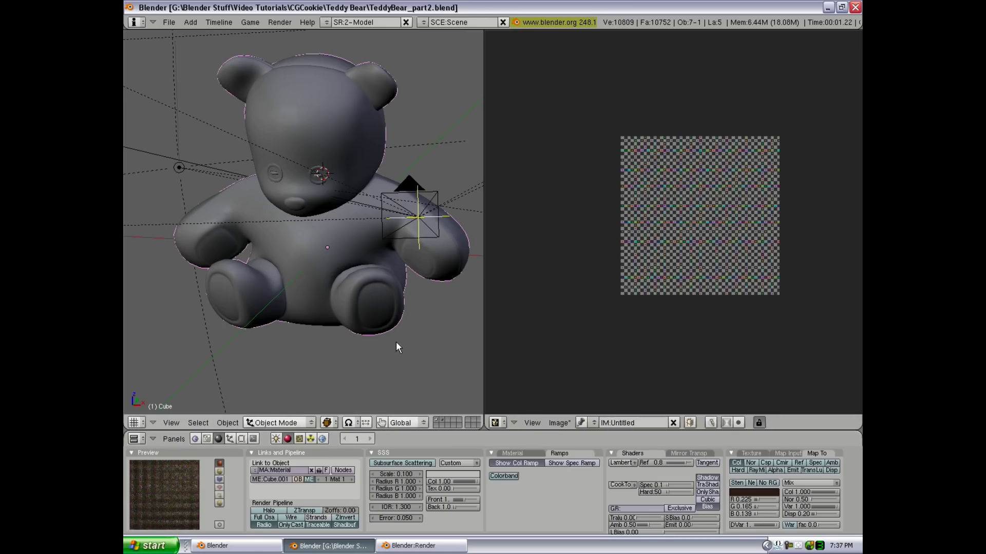
pyautogui.press('F12')
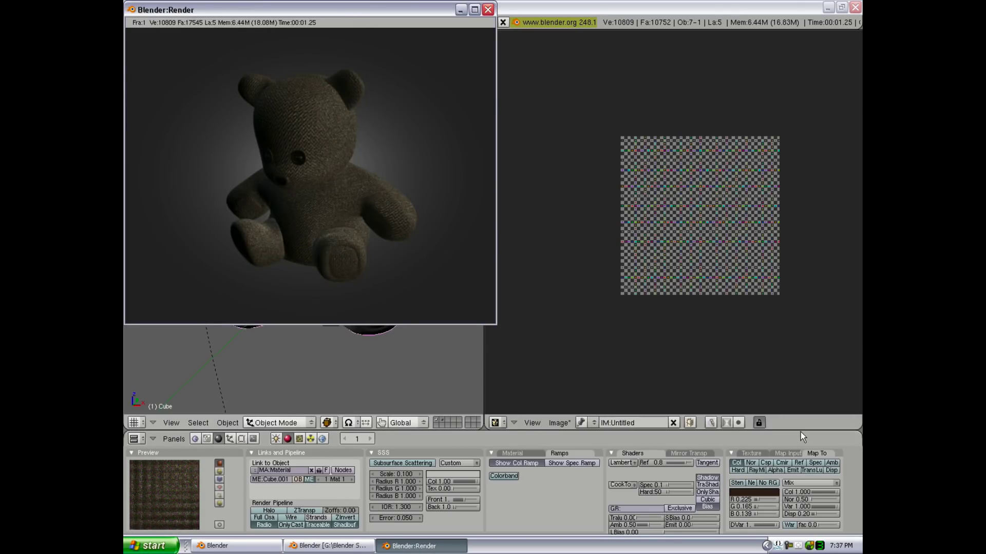
pyautogui.press('Escape')
# - Darken the Noise texture's colour to R 0.155, G 0.114, B 0.096, map it to normals at Nor 2.29, and render
pyautogui.click(753, 490)
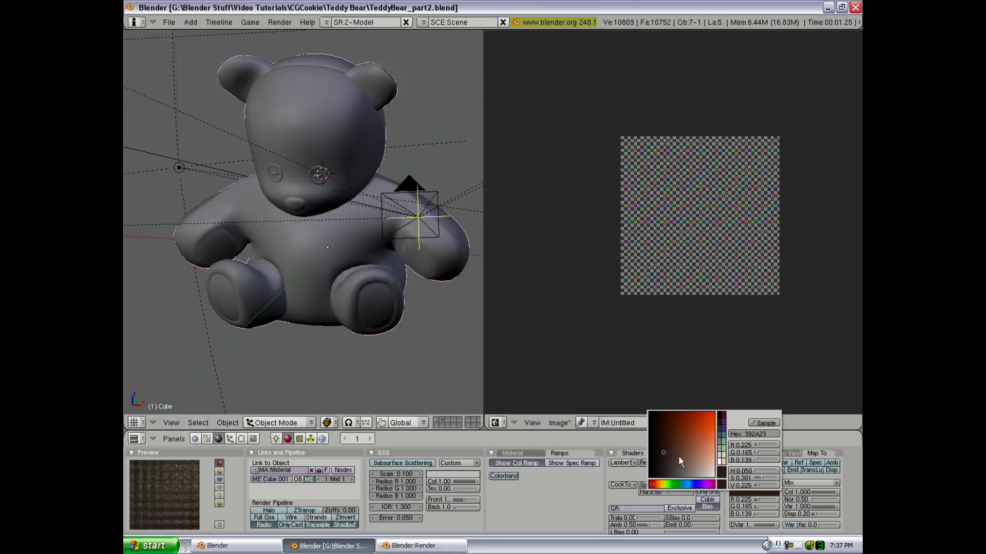
pyautogui.click(658, 452)
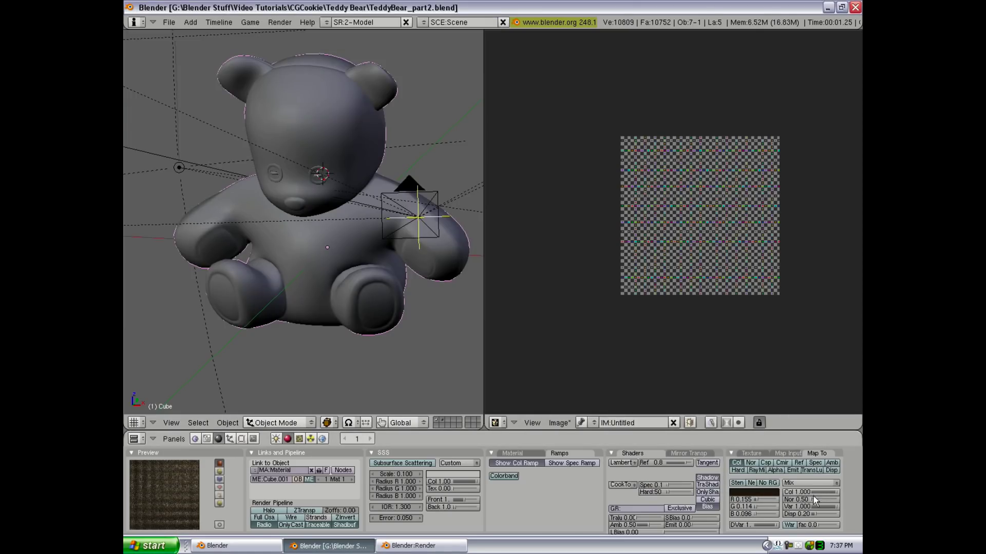
pyautogui.click(751, 463)
pyautogui.moveTo(814, 497); pyautogui.dragTo(817, 498)
pyautogui.click(751, 463)
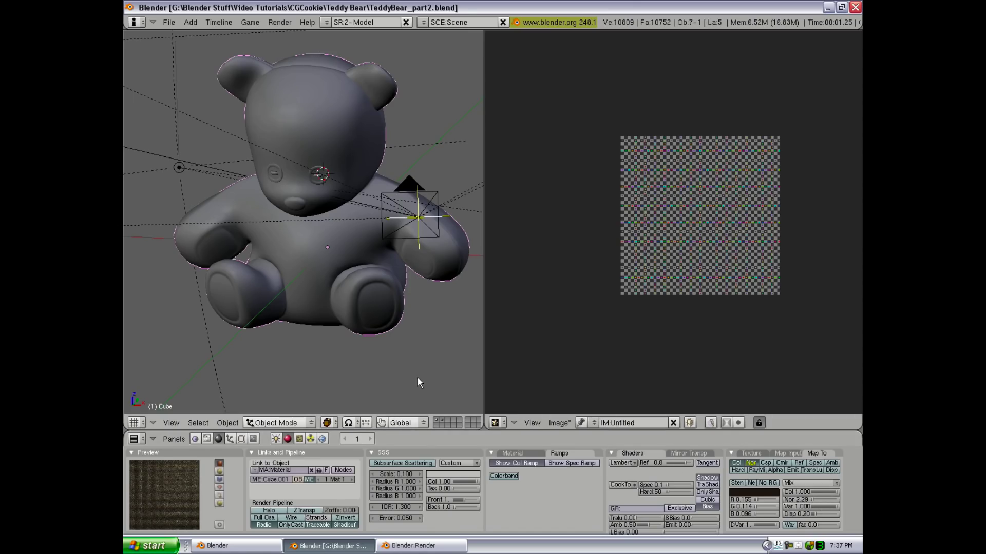
pyautogui.press('F12')
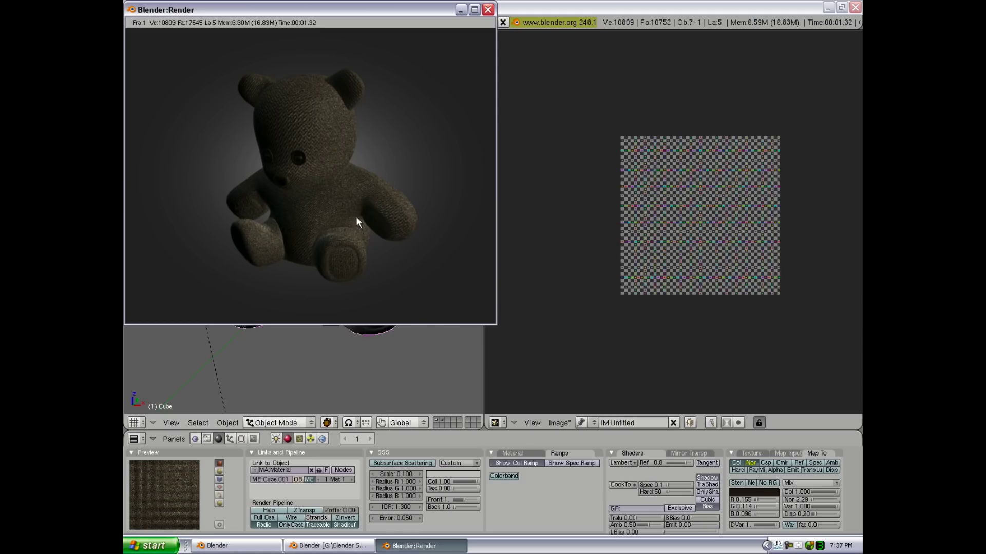
# - Switch the Noise texture's mapping coordinates to UV and render the bear to check it
pyautogui.click(789, 453)
pyautogui.click(739, 469)
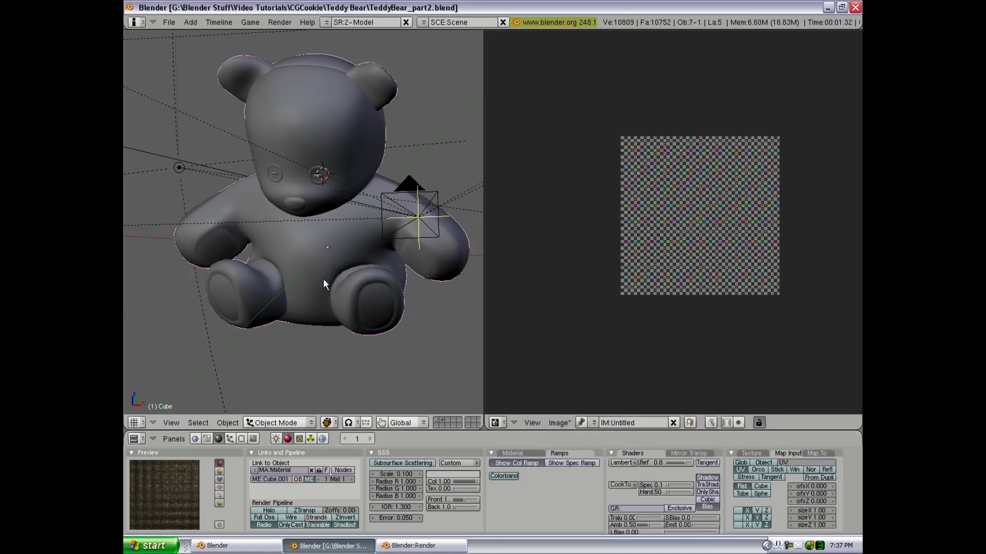
pyautogui.press('F12')
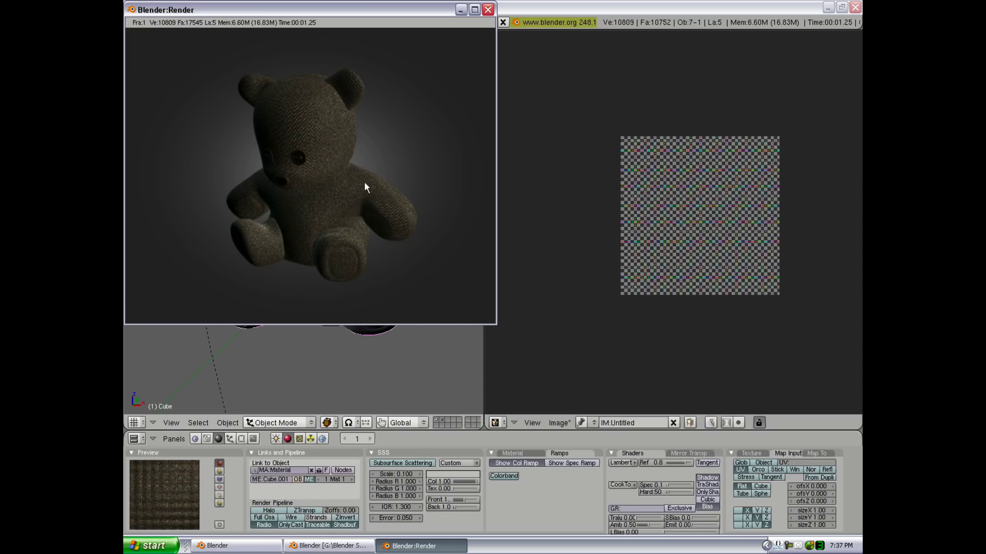
pyautogui.click(456, 440)
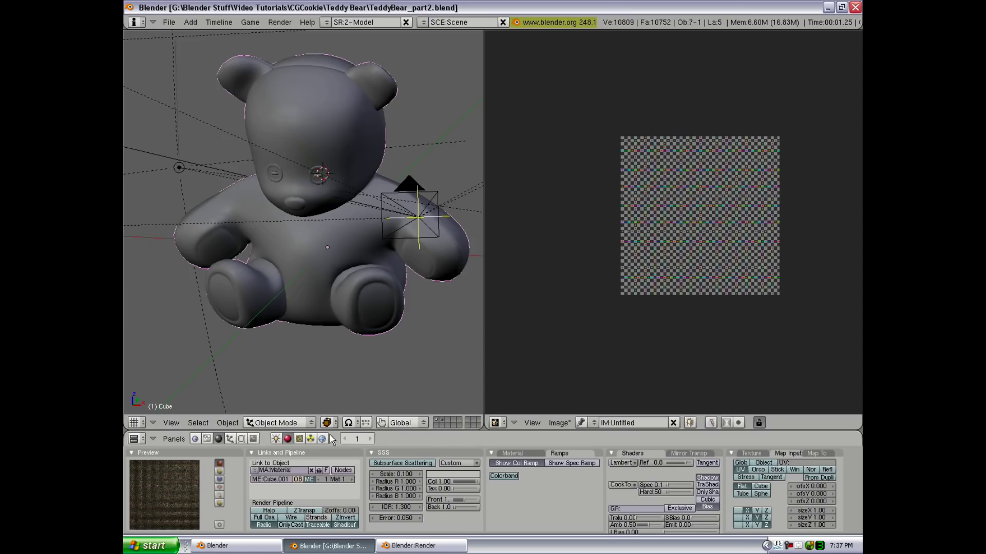
# - Add a Clouds texture in the fourth texture slot with a noise size of 0.450 and a noise depth of 6
pyautogui.click(300, 440)
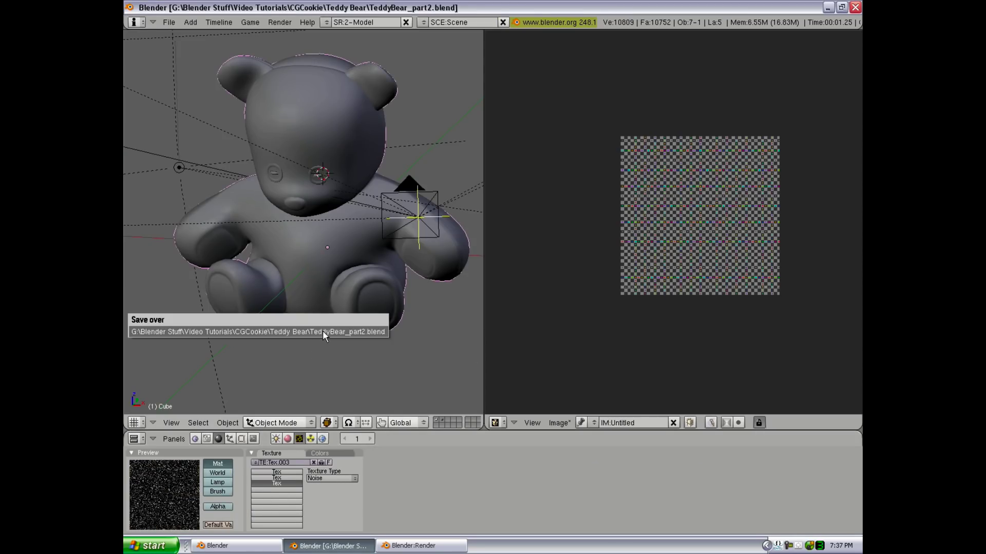
pyautogui.click(269, 490)
pyautogui.click(280, 463)
pyautogui.click(324, 478)
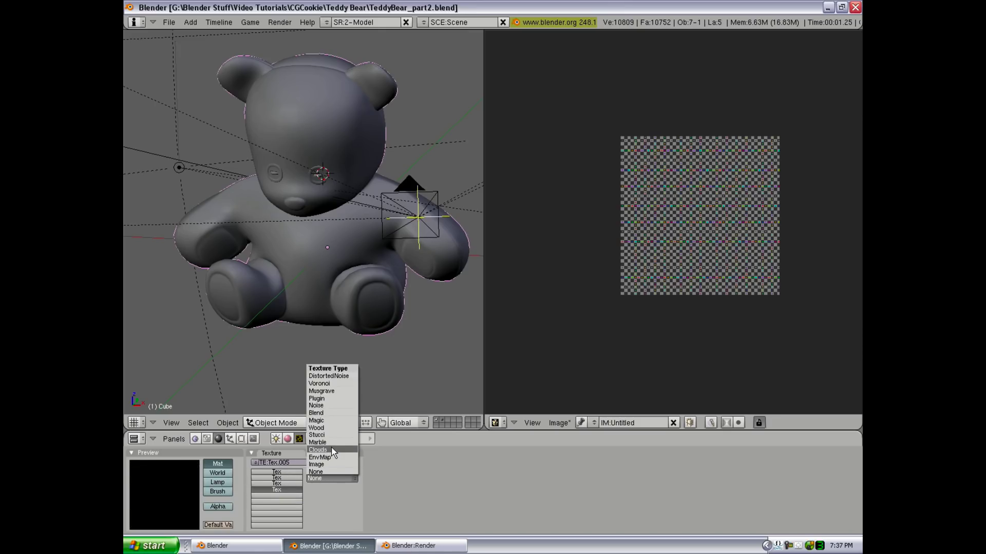
pyautogui.click(333, 450)
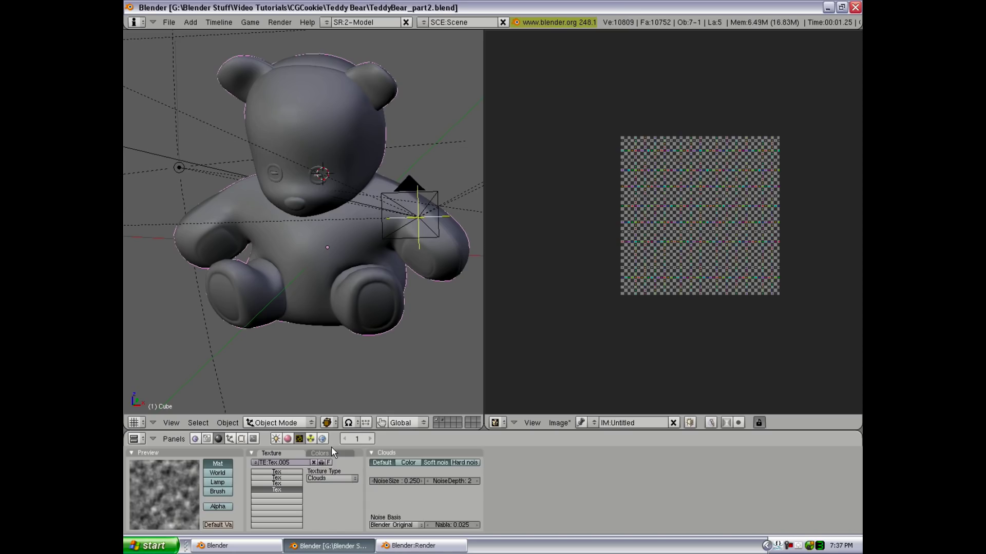
pyautogui.click(418, 479)
pyautogui.click(418, 480)
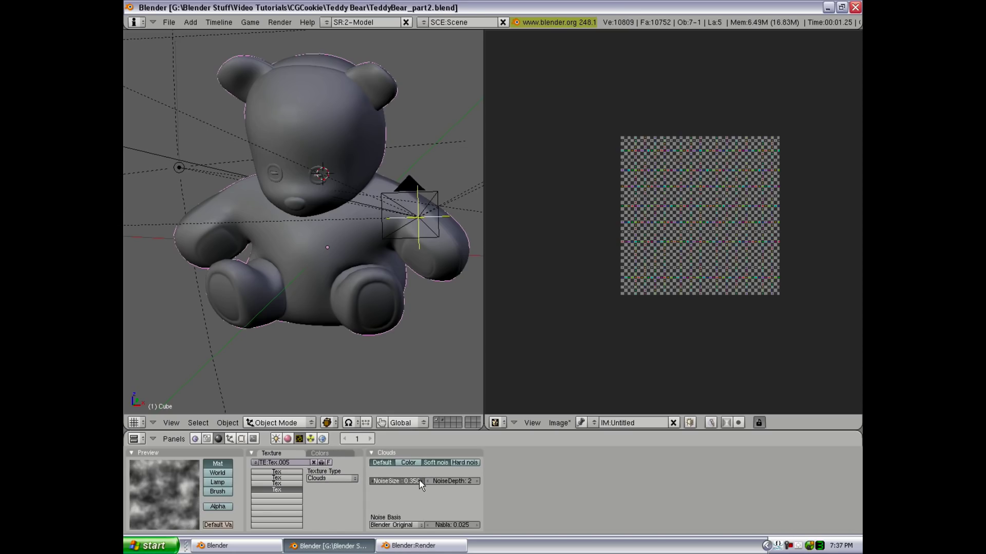
pyautogui.click(473, 481)
pyautogui.click(473, 482)
pyautogui.click(473, 481)
pyautogui.click(473, 481)
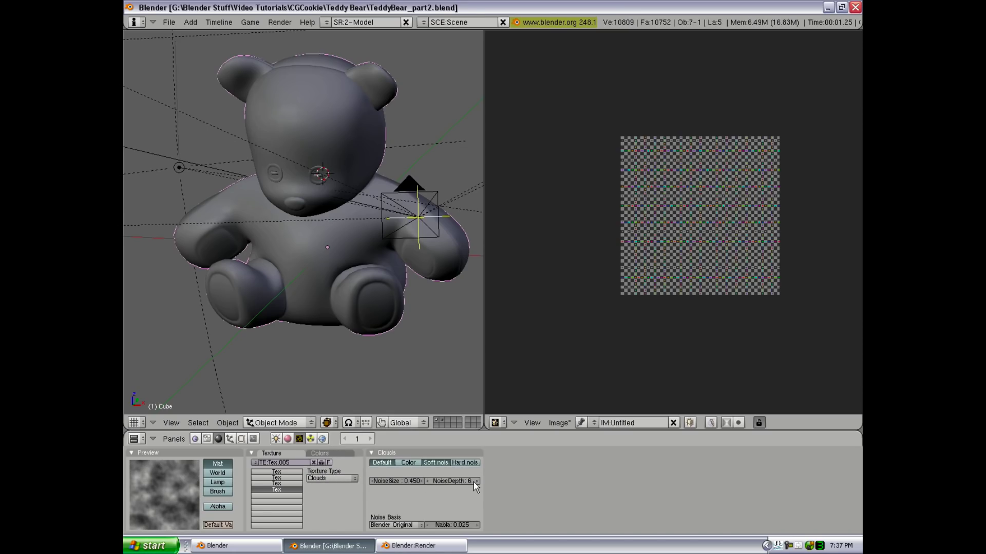
# - Enable the new Clouds texture's colorband, preview it with alpha, and move the transparent stop to position 0.507
pyautogui.click(336, 454)
pyautogui.click(264, 463)
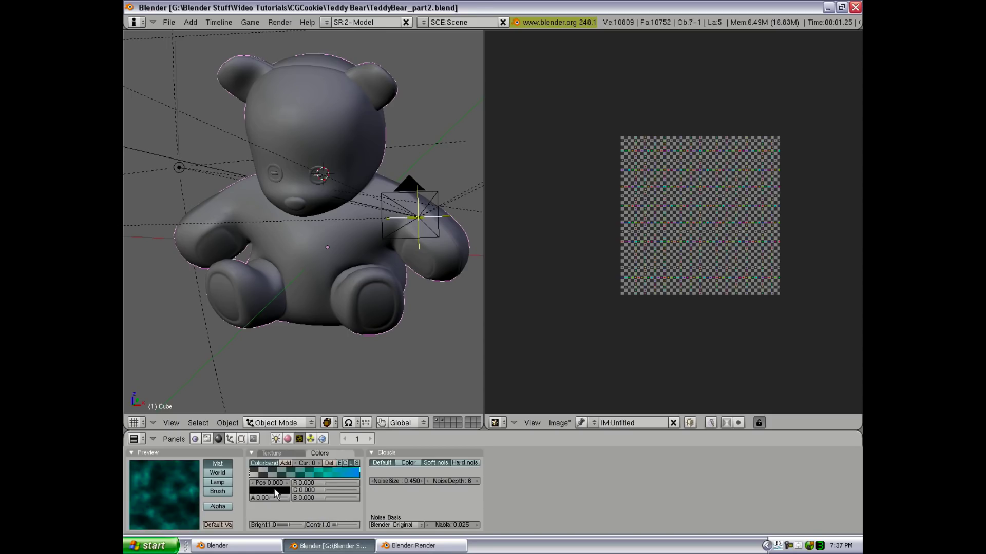
pyautogui.click(223, 508)
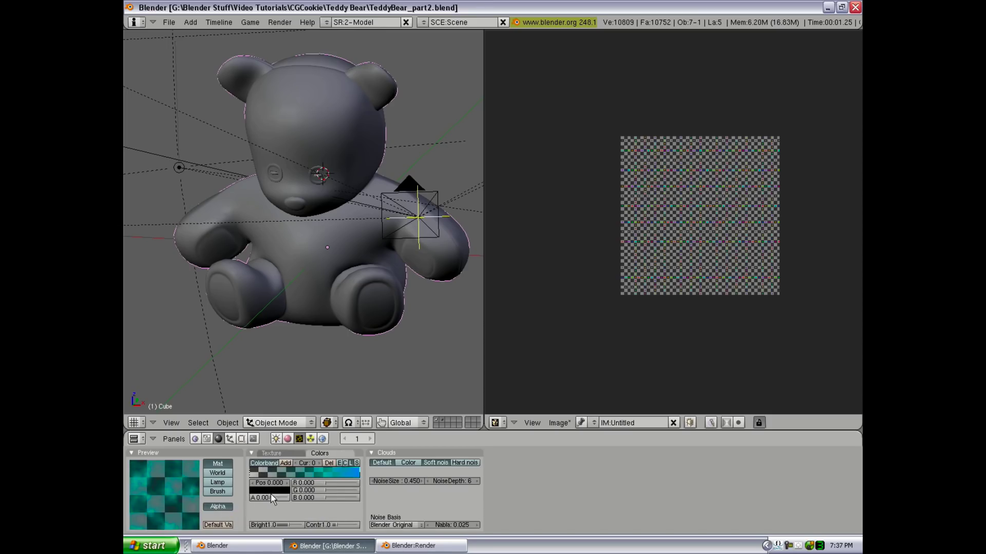
pyautogui.moveTo(254, 470); pyautogui.dragTo(295, 467)
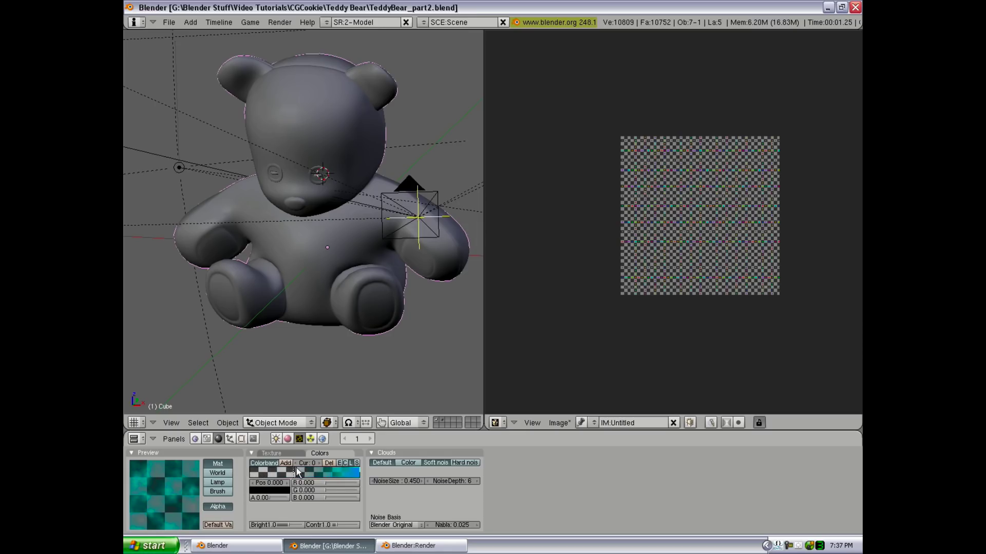
# - Colour the colorband's second stop brown (R 0.323, G 0.260, B 0.203) at position 0.703 and move the transparent stop to 0.387
pyautogui.click(350, 469)
pyautogui.click(269, 490)
pyautogui.click(260, 483)
pyautogui.moveTo(260, 481); pyautogui.dragTo(270, 451)
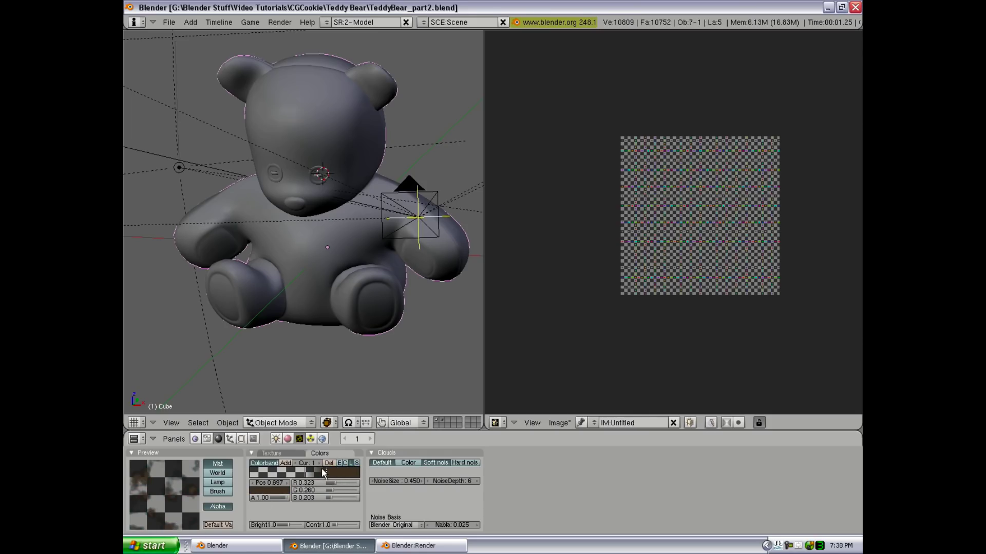
pyautogui.click(272, 468)
pyautogui.moveTo(273, 467); pyautogui.dragTo(293, 469)
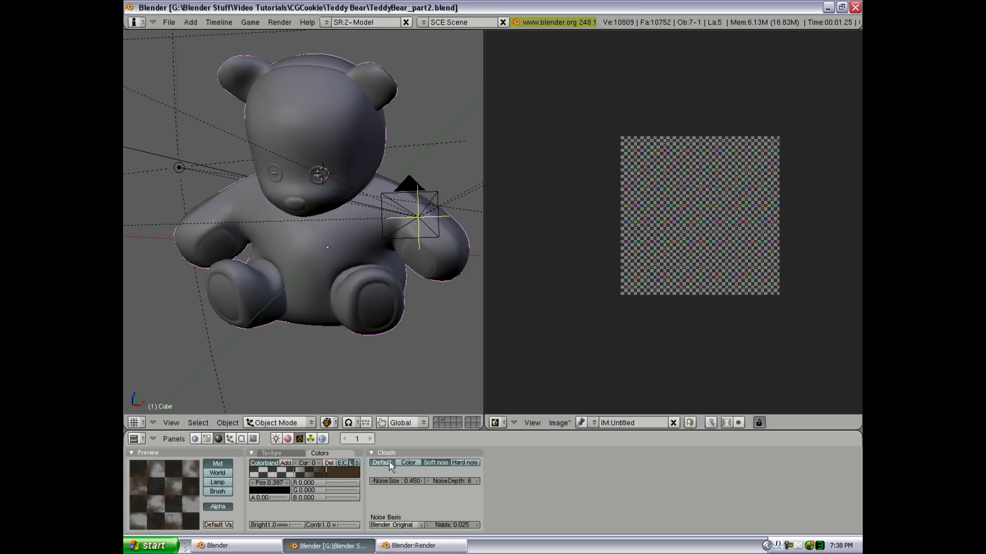
pyautogui.click(327, 470)
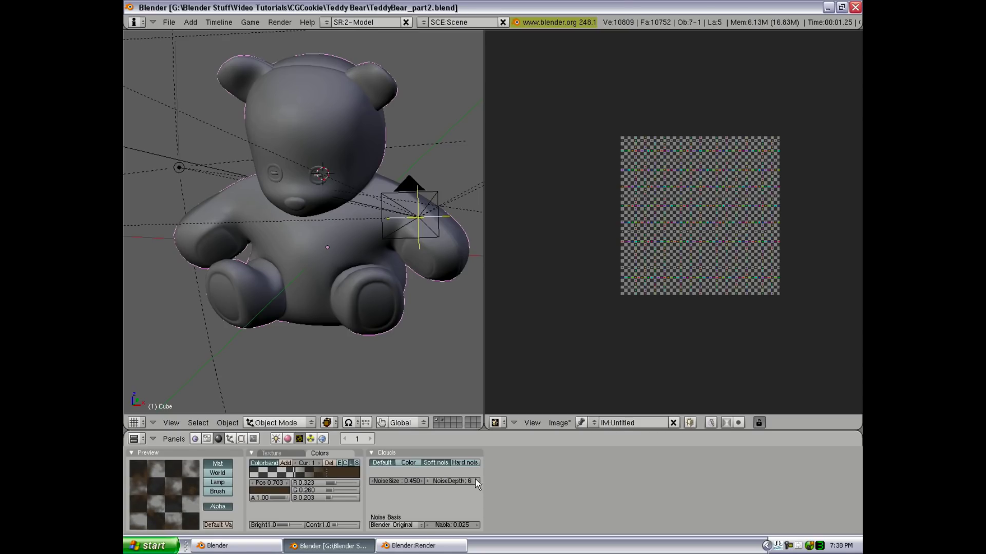
# - Raise the new Clouds texture's noise size to 0.650 and render the bear to check it
pyautogui.click(416, 481)
pyautogui.click(418, 482)
pyautogui.press('F12')
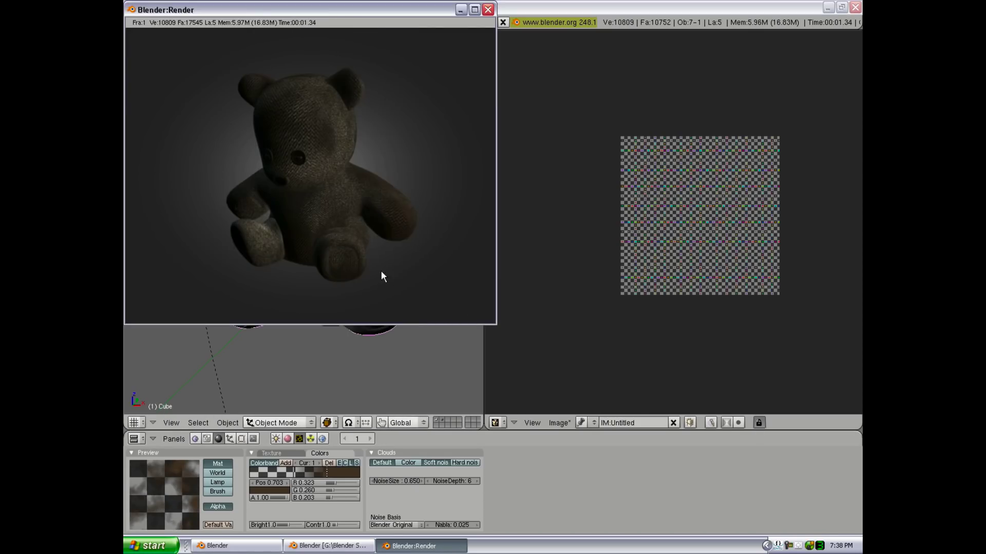
pyautogui.press('Escape')
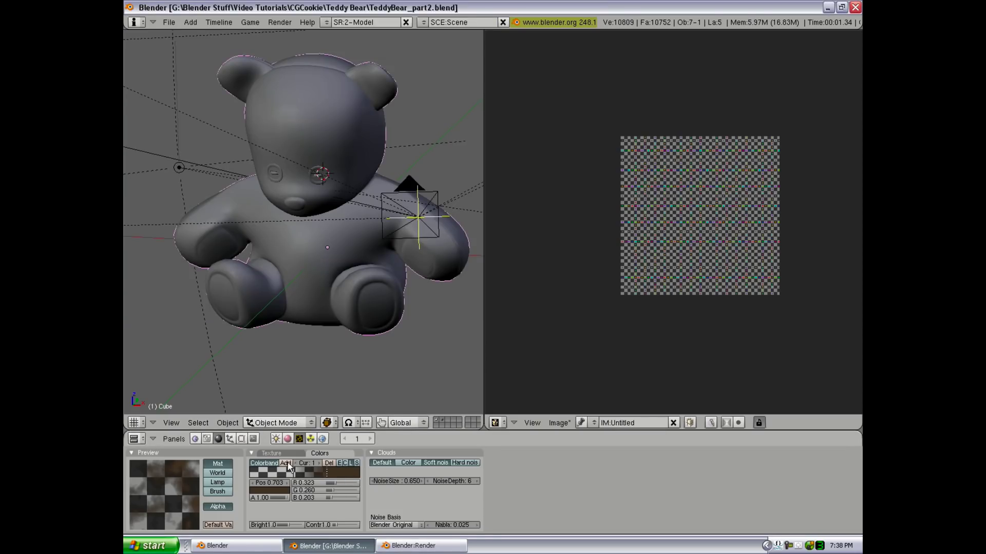
# - Add a third stop to the colorband and colour it very dark brown (R 0.140, G 0.101, B 0.094)
pyautogui.click(287, 463)
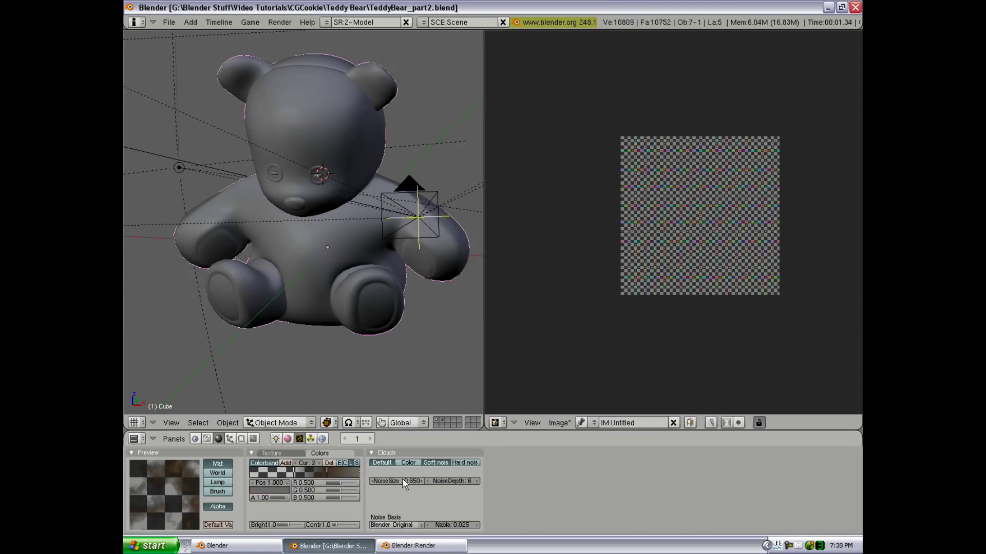
pyautogui.click(271, 491)
pyautogui.moveTo(254, 483)
pyautogui.mouseDown()
pyautogui.moveTo(258, 454)
pyautogui.moveTo(361, 475)
pyautogui.mouseUp()
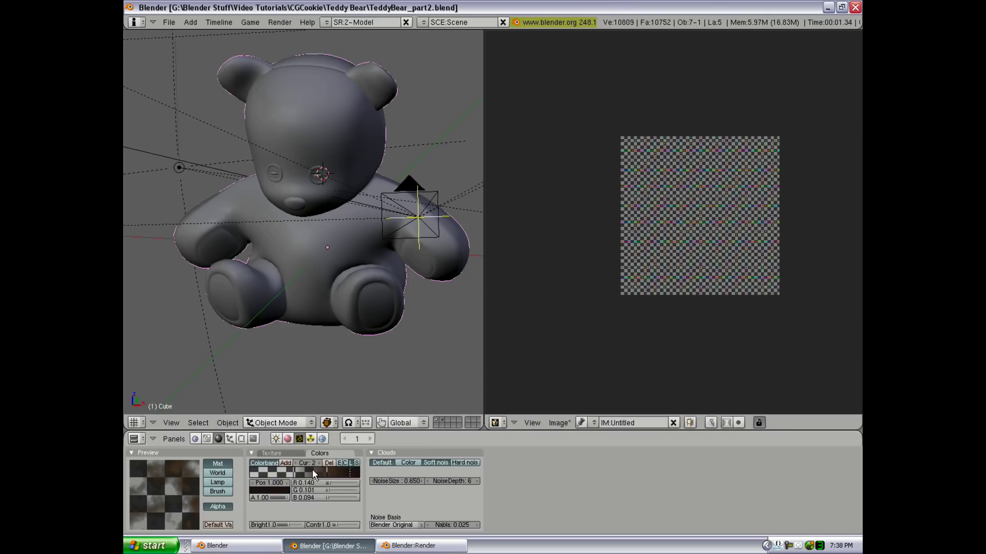
pyautogui.click(341, 461)
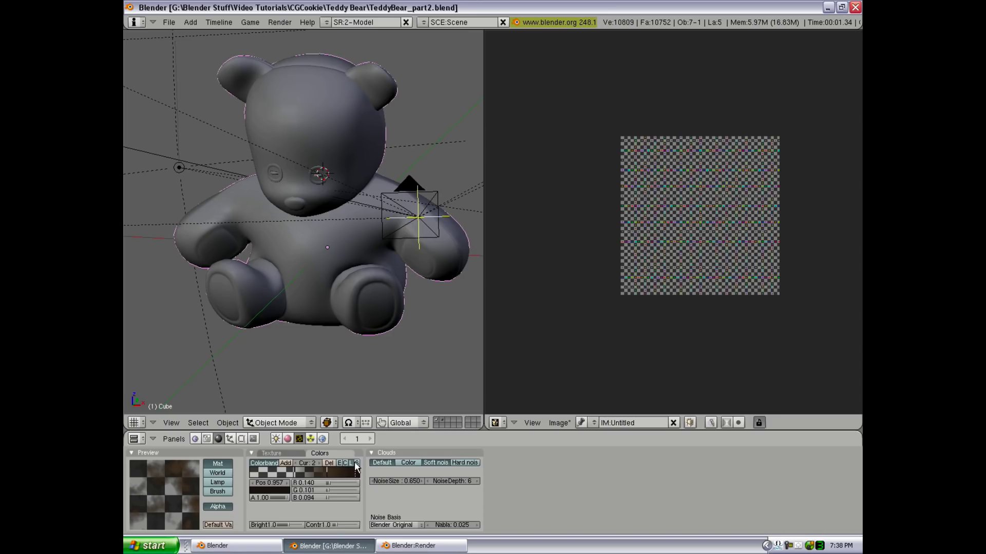
# - Lighten the colorband's middle stop to R 0.463, G 0.376, B 0.298, place it at 0.673, and shift the darkest stop inward
pyautogui.click(323, 470)
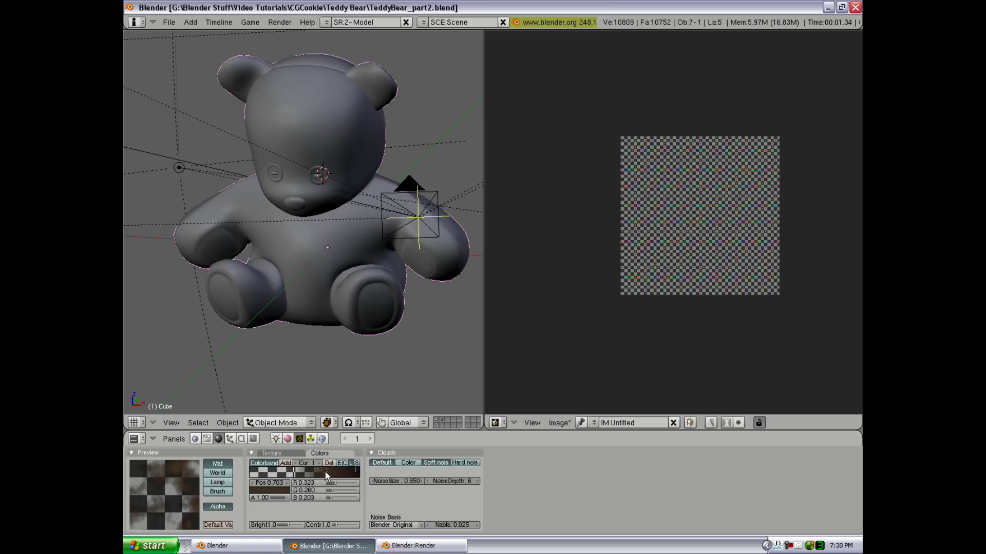
pyautogui.click(267, 490)
pyautogui.click(279, 453)
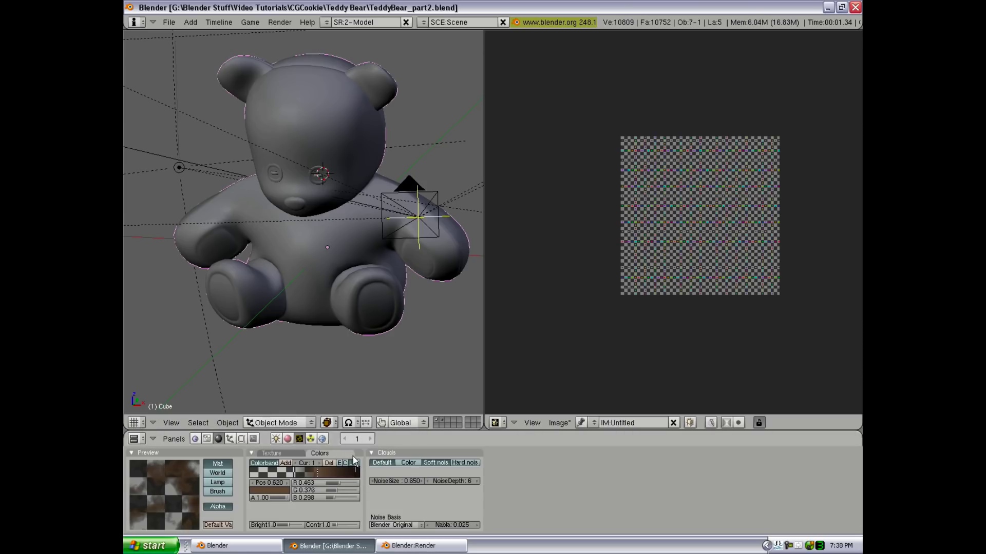
pyautogui.moveTo(350, 473); pyautogui.dragTo(324, 472)
# - Try hard noise on the new Clouds texture, switch back to soft noise, and render the bear
pyautogui.click(475, 463)
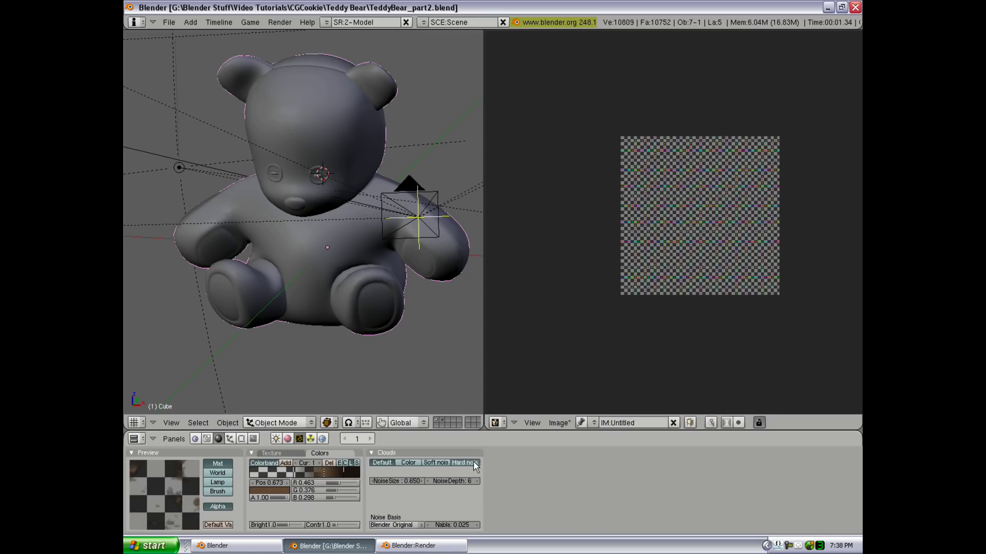
pyautogui.click(427, 463)
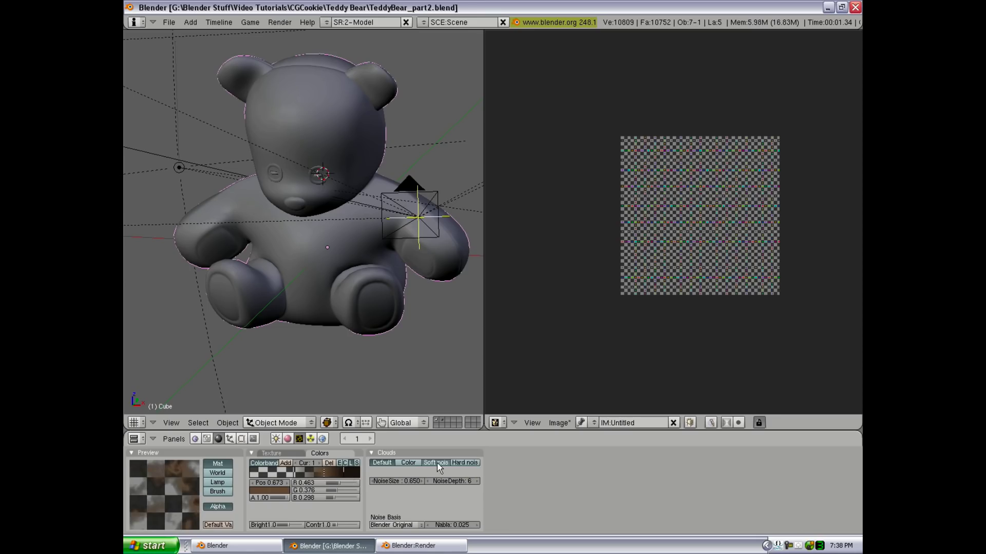
pyautogui.press('F12')
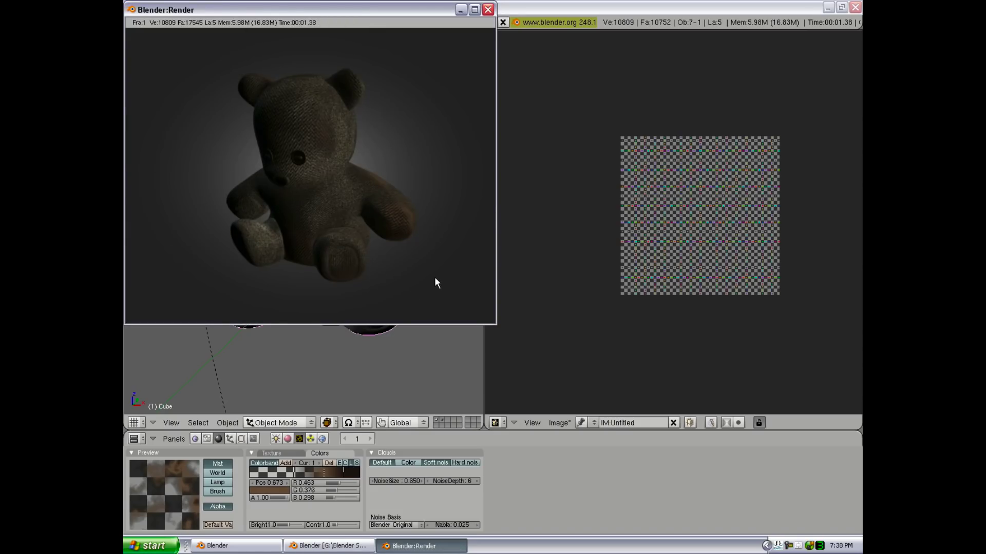
pyautogui.press('Escape')
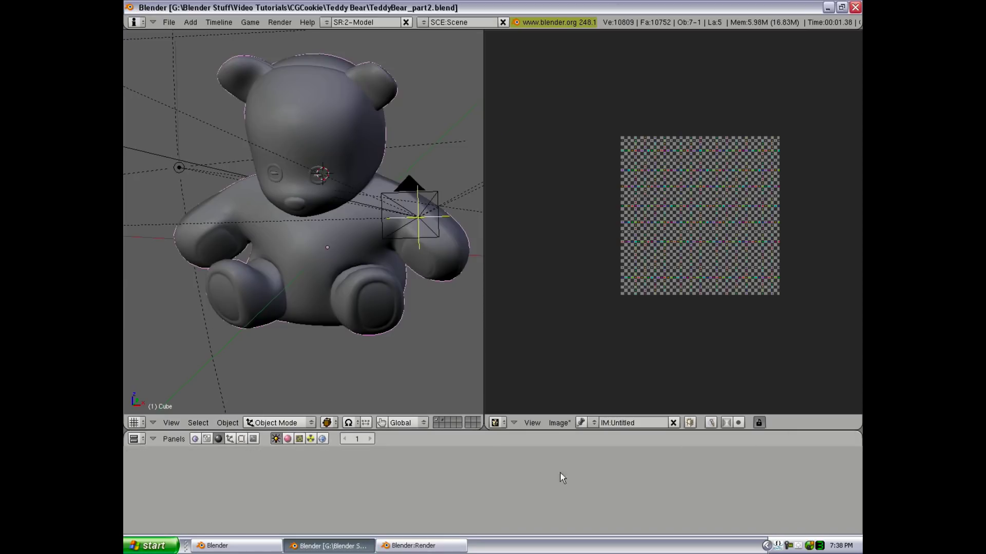
# - Set the fourth texture's mapping coordinates to UV, render the bear, and return to the texture settings
pyautogui.click(288, 439)
pyautogui.click(739, 470)
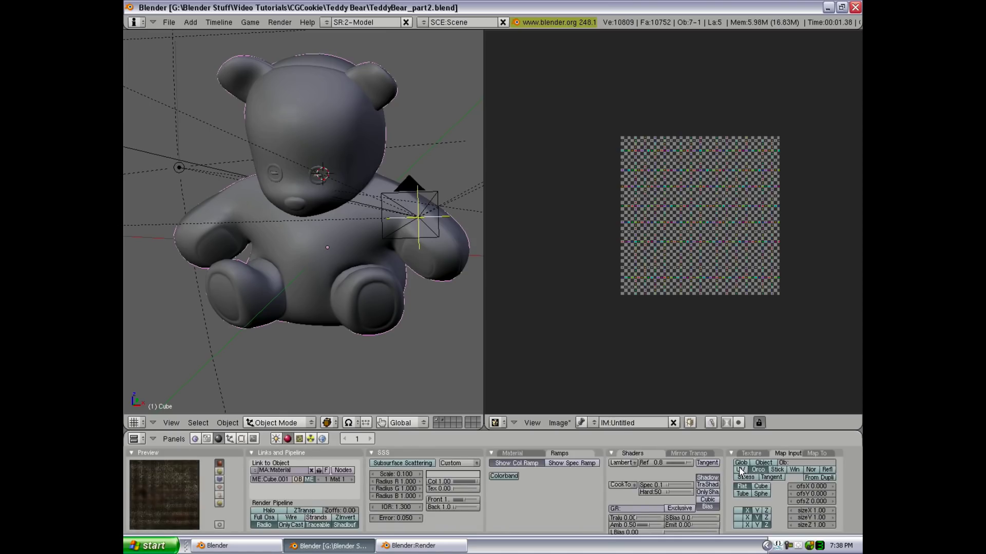
pyautogui.press('F12')
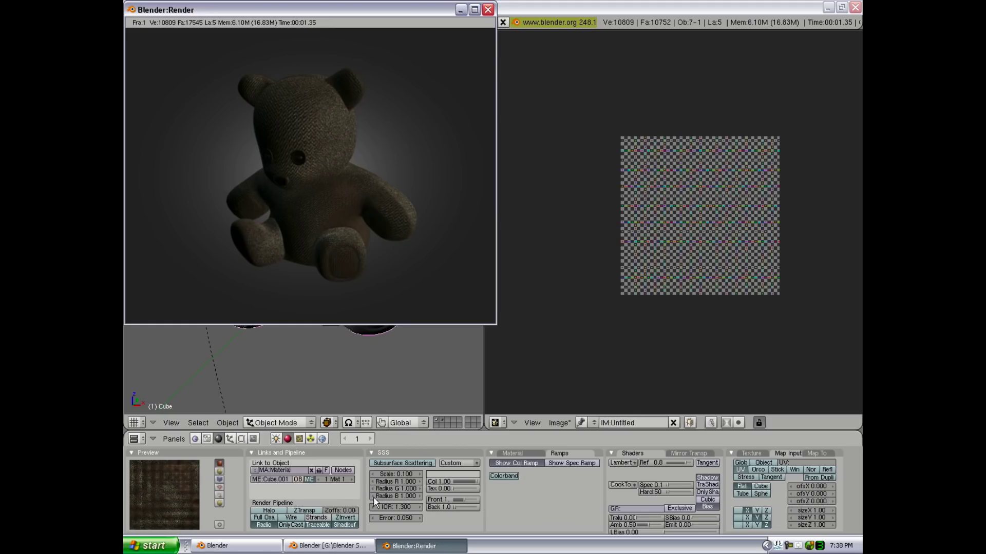
pyautogui.press('Escape')
pyautogui.click(299, 439)
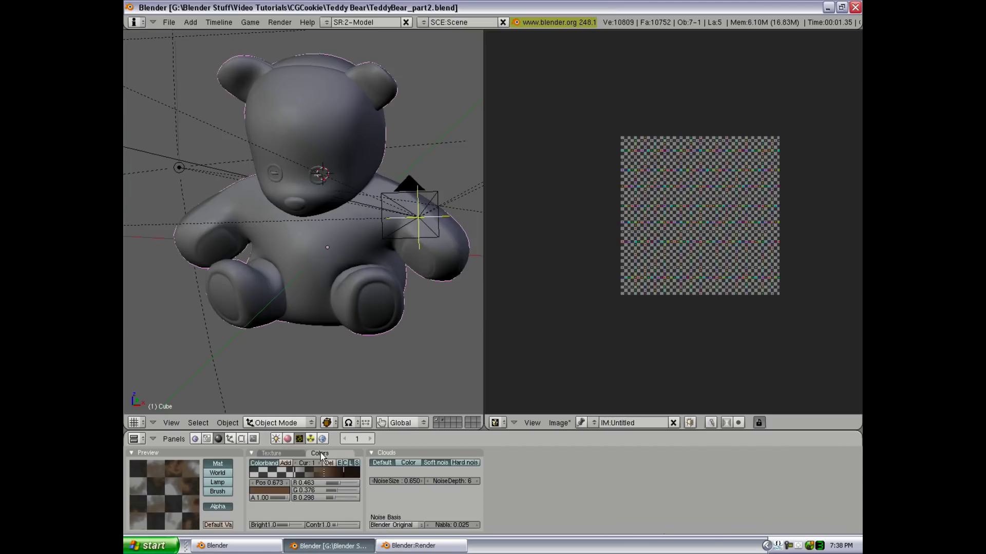
# - Reduce the stain Clouds texture's noise size to 0.450, move the transparent colorband stop to 0.463, and render the bear
pyautogui.click(377, 482)
pyautogui.press('F12')
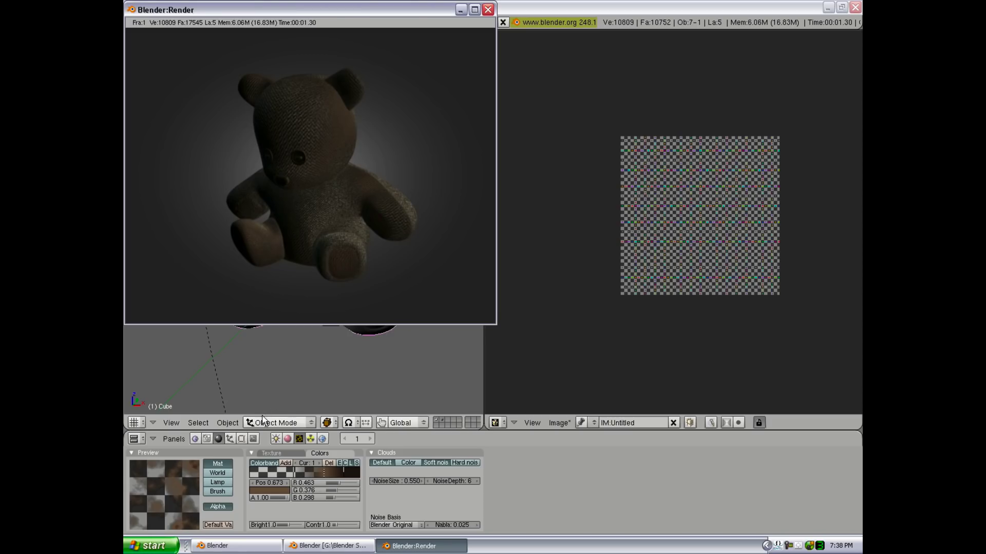
pyautogui.press('Escape')
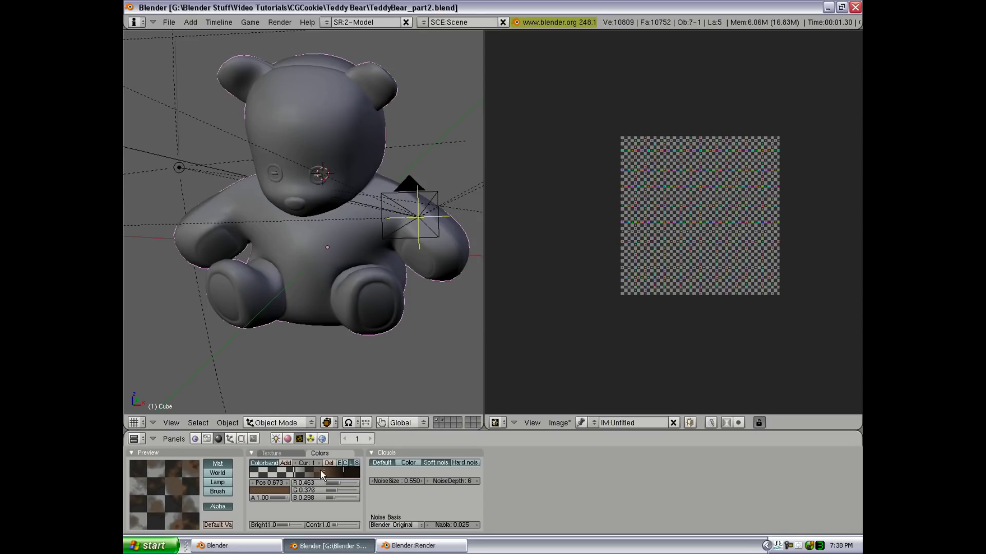
pyautogui.moveTo(291, 468); pyautogui.dragTo(302, 477)
pyautogui.click(377, 483)
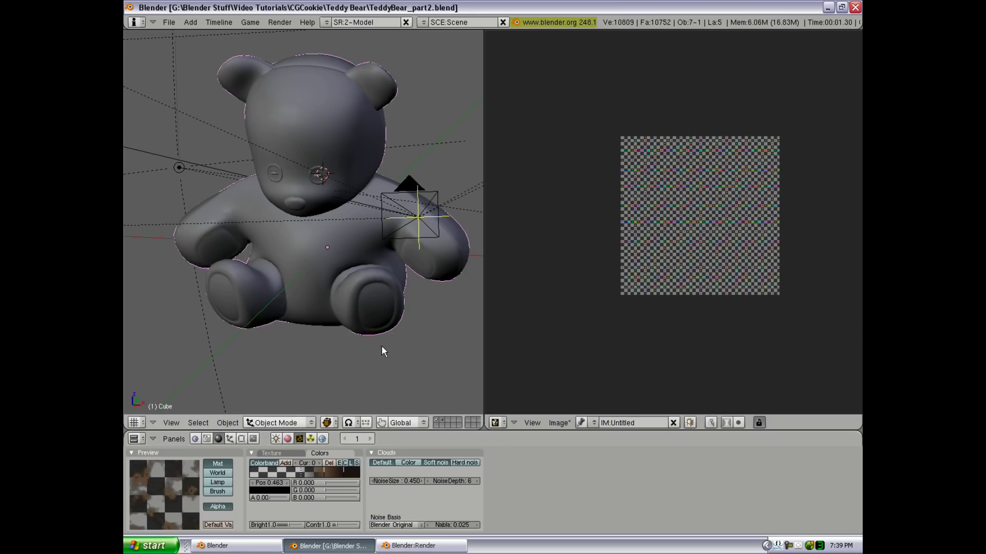
pyautogui.press('F12')
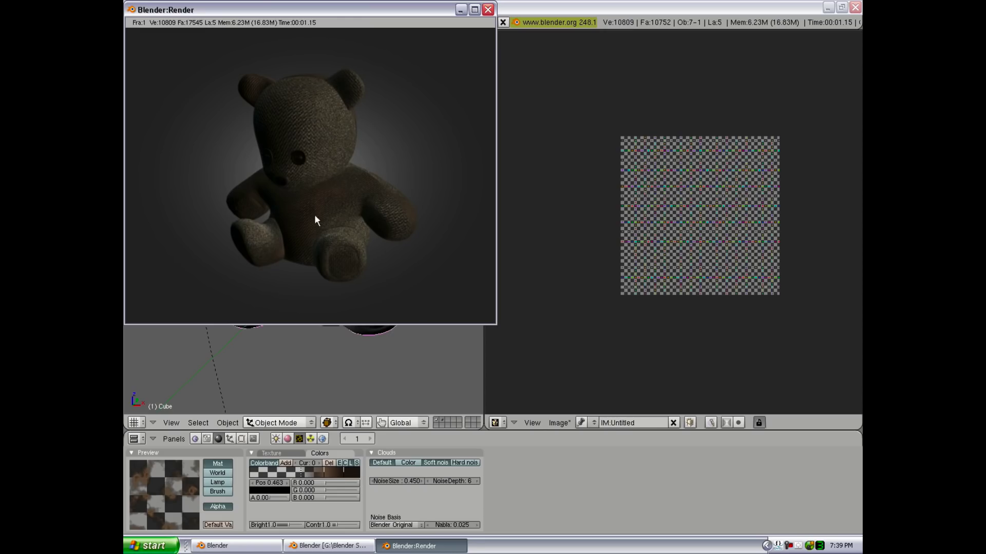
# - Map the stain Clouds texture to the material's normals as well, lower its normal strength, and render the bear
pyautogui.click(288, 438)
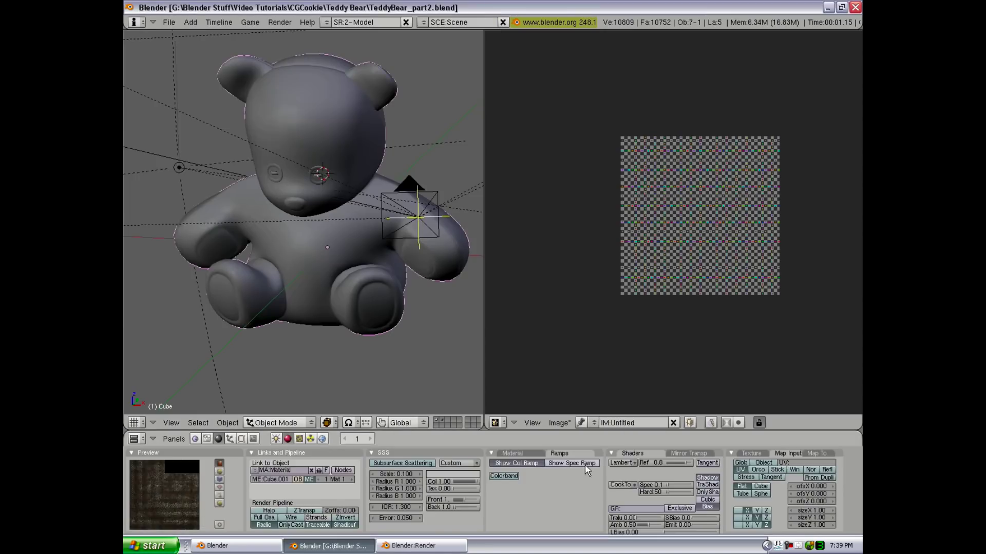
pyautogui.click(828, 454)
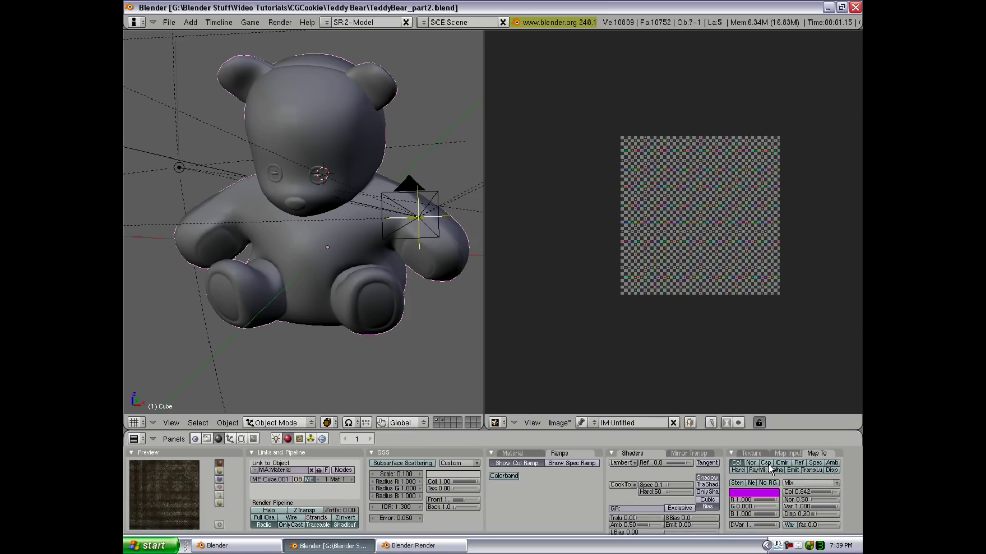
pyautogui.click(752, 463)
pyautogui.press('F12')
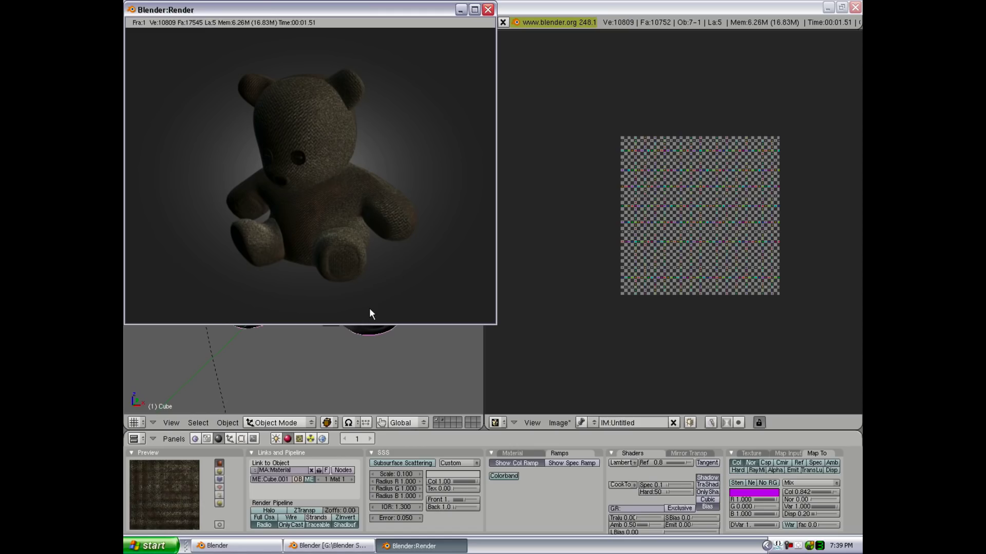
pyautogui.press('Escape')
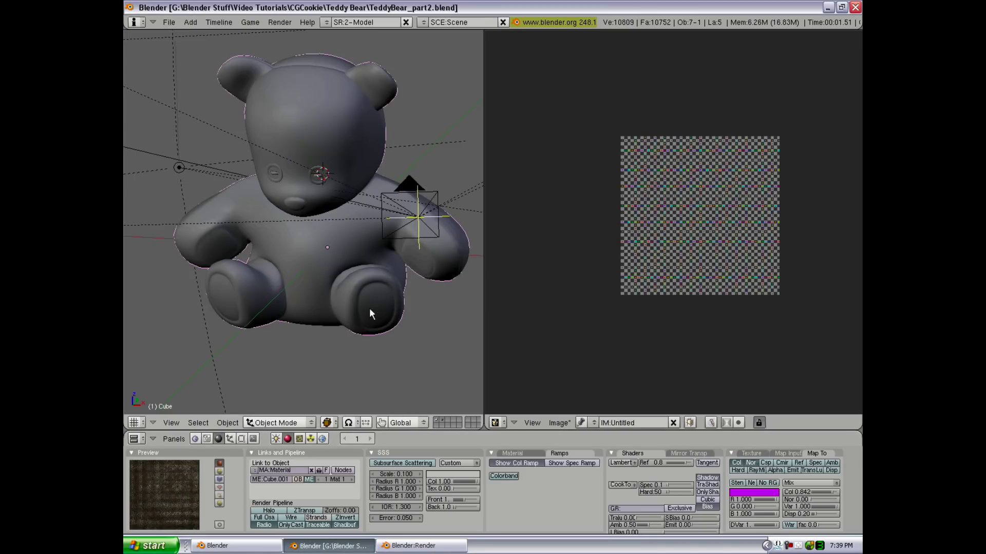
# - Turn on ambient occlusion for the world, render the bear, and save the file
pyautogui.click(323, 439)
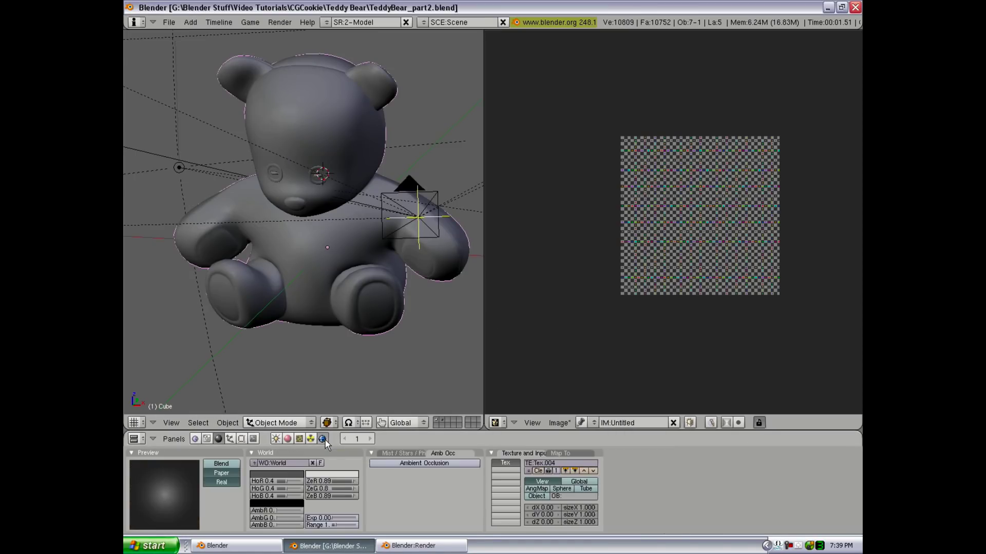
pyautogui.click(383, 464)
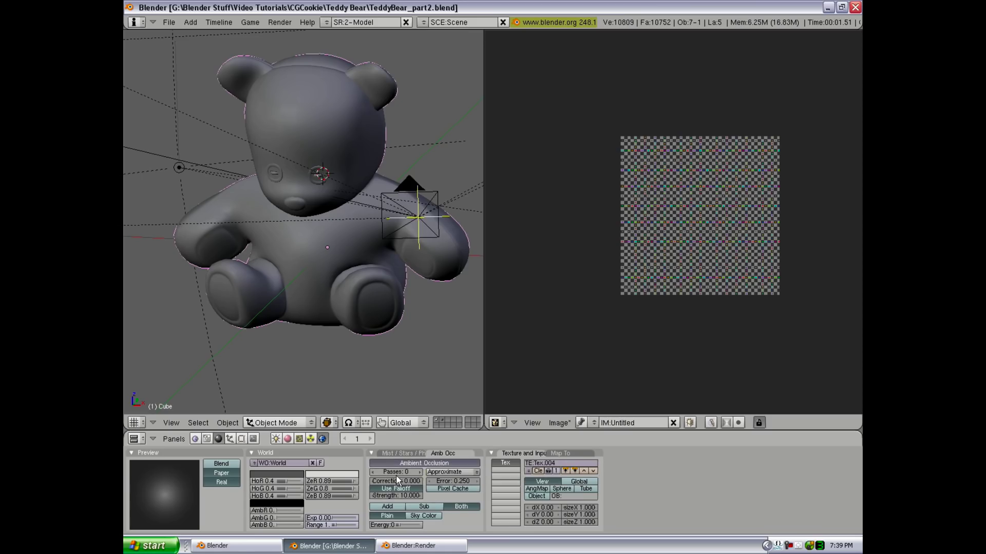
pyautogui.press('F12')
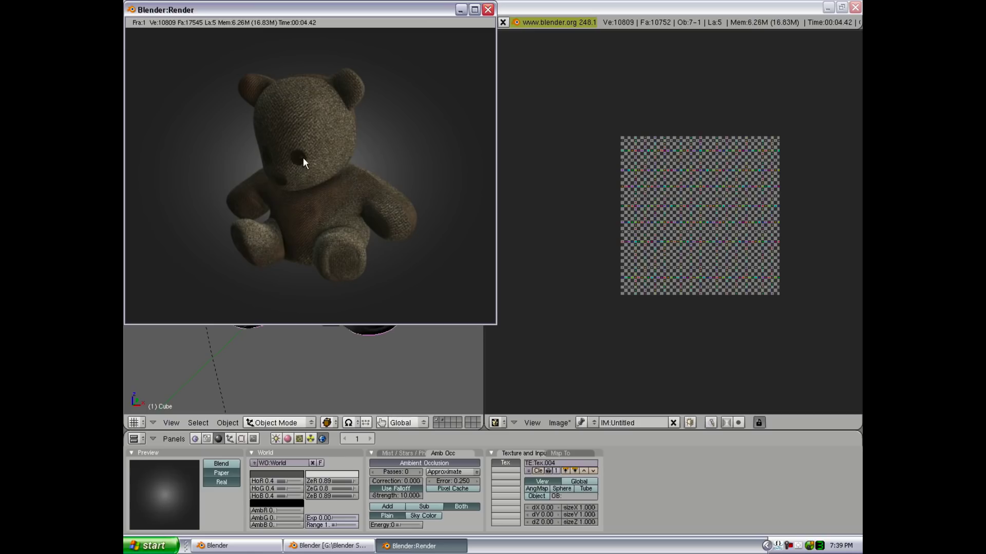
pyautogui.click(651, 495)
pyautogui.hotkey('ctrl', 'w')
pyautogui.click(392, 296)
# - Enter Edit Mode on the bear, clear the selection, and select the linked geometry of both button eyes and the nose
pyautogui.scroll(4, 332, 173)
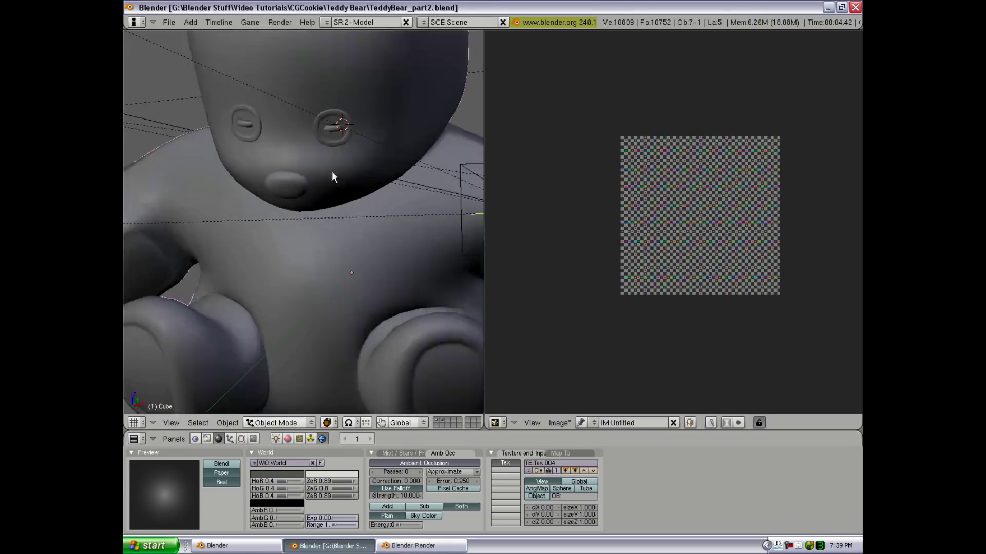
pyautogui.press('z')
pyautogui.press('z')
pyautogui.keyDown('shift'); pyautogui.moveTo(339, 176); pyautogui.dragTo(319, 261, button='middle'); pyautogui.keyUp('shift')
pyautogui.press('Tab')
pyautogui.press('a')
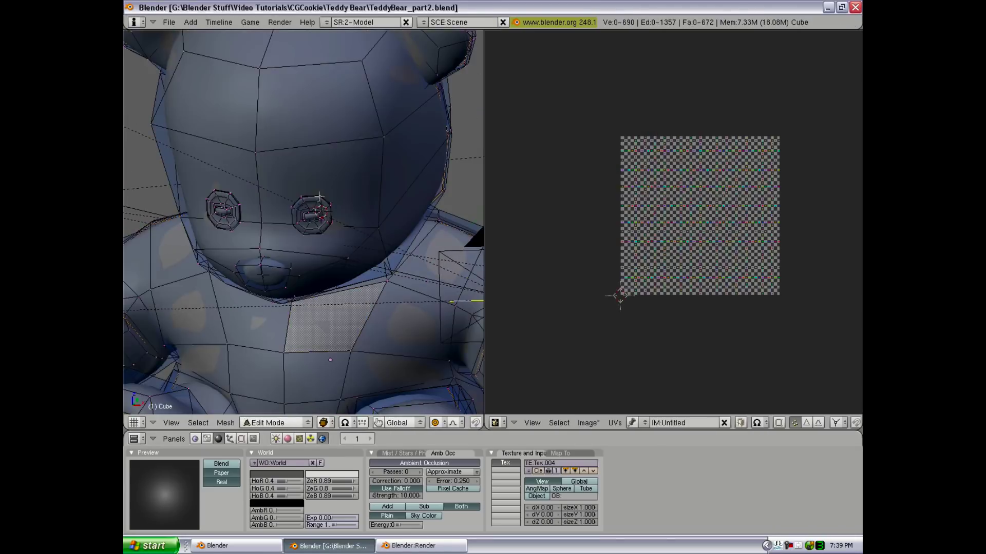
pyautogui.press('l')
pyautogui.press('l')
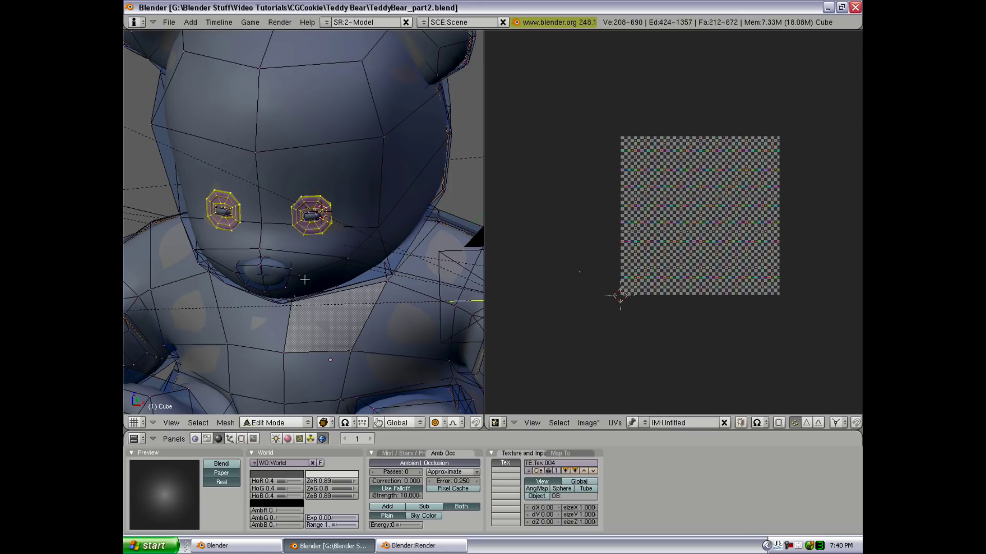
pyautogui.press('l')
# - Unlink the existing material from the bear's second material slot and add a new material in its place
pyautogui.click(241, 439)
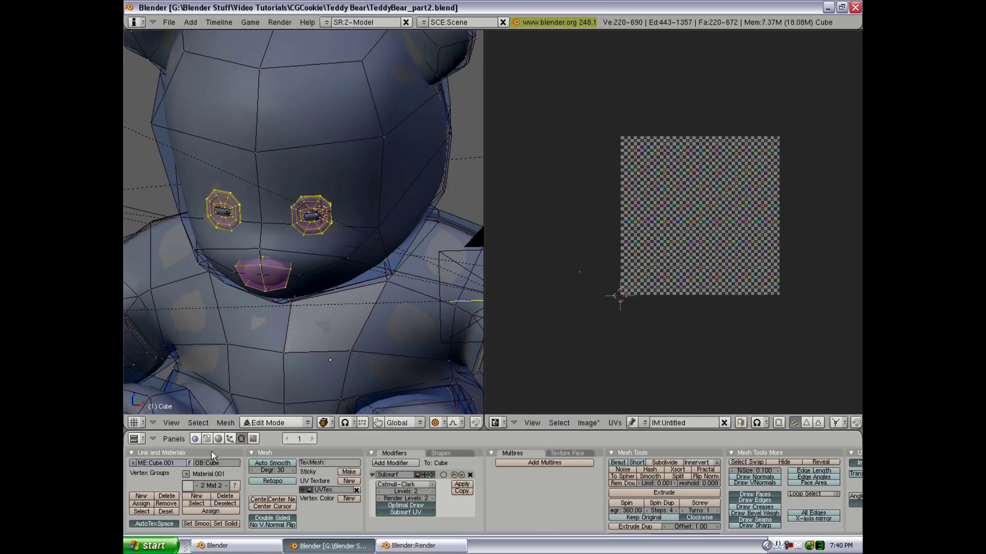
pyautogui.click(217, 439)
pyautogui.click(287, 439)
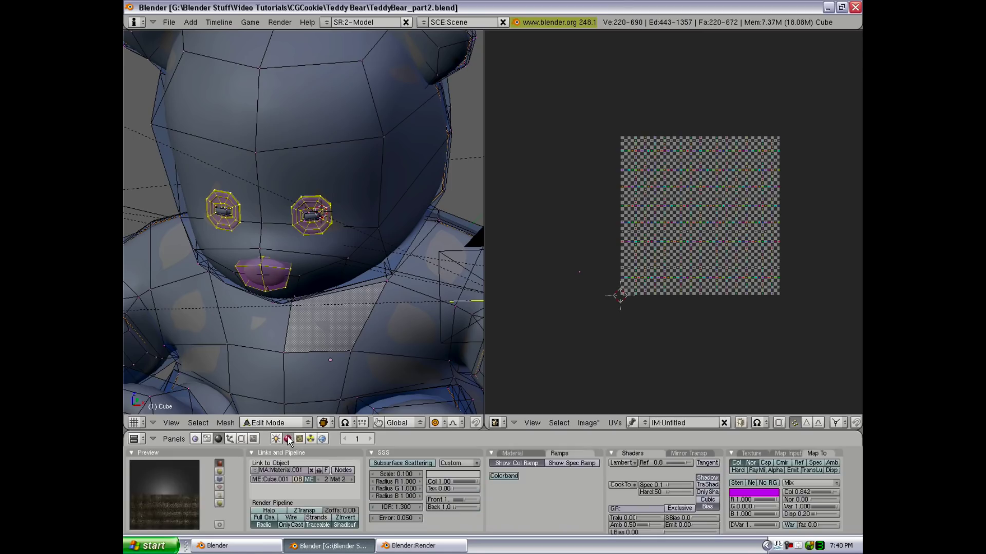
pyautogui.click(311, 470)
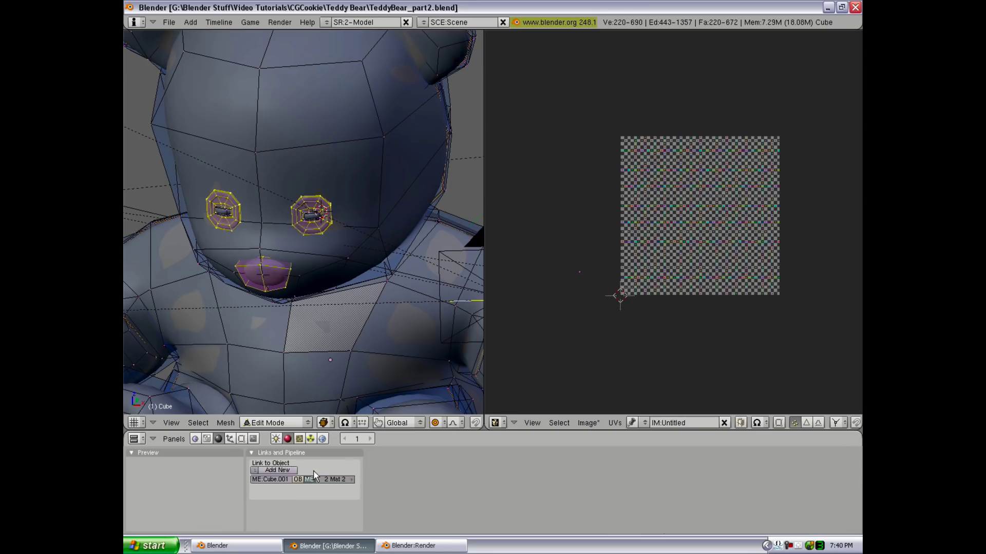
pyautogui.click(264, 471)
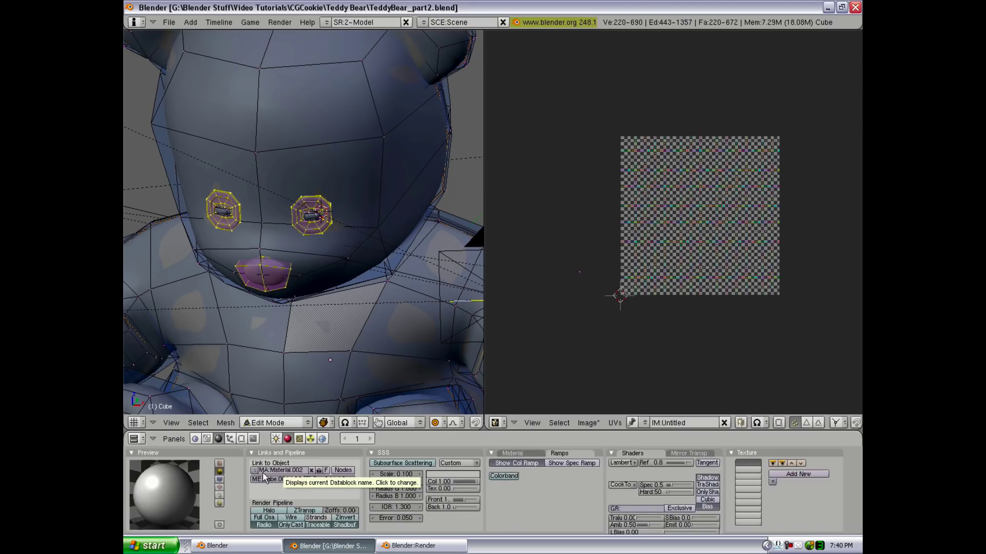
pyautogui.click(254, 470)
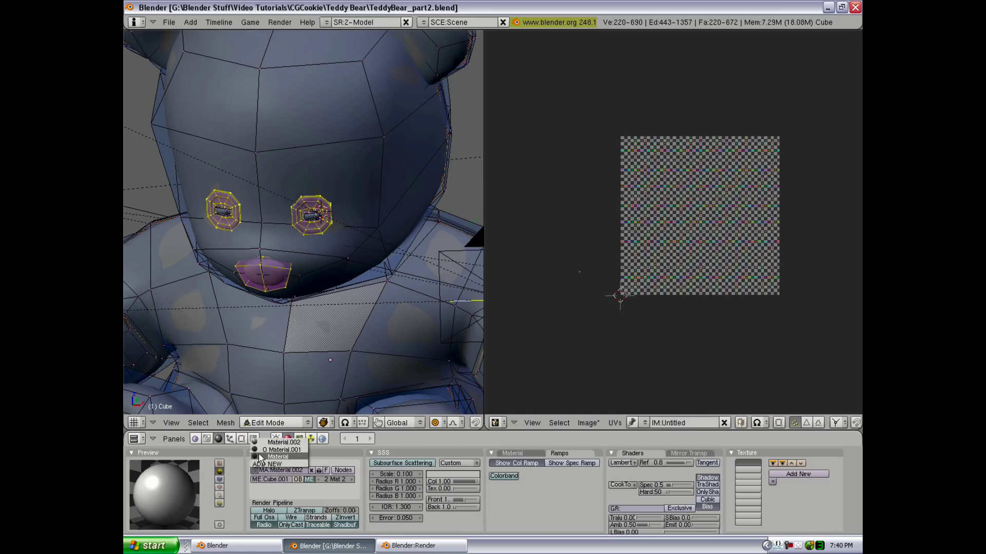
# - Make the new material's diffuse colour dark grey (R, G, B 0.187) and set its specularity to 0.6 and hardness to 255
pyautogui.click(518, 452)
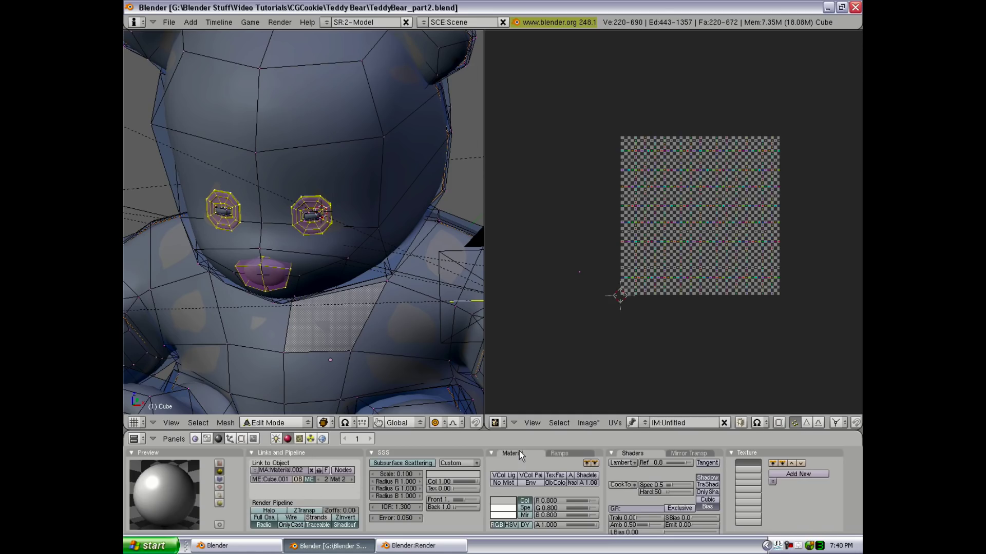
pyautogui.click(501, 501)
pyautogui.moveTo(503, 493); pyautogui.dragTo(503, 492)
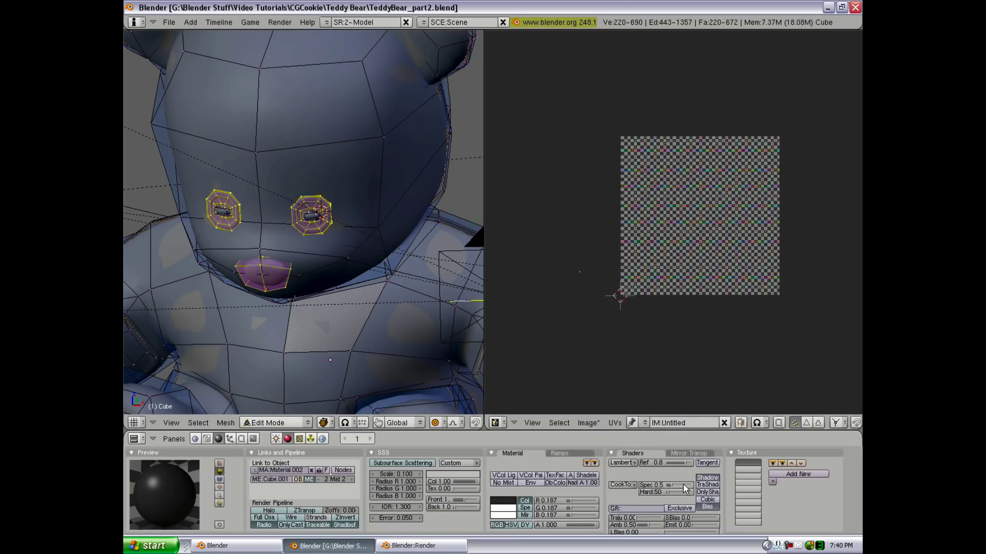
pyautogui.moveTo(683, 484); pyautogui.dragTo(684, 494)
# - Set the new material's specular colour to light blue (R 0.583, G 0.751, B 0.797) and render the bear
pyautogui.click(528, 509)
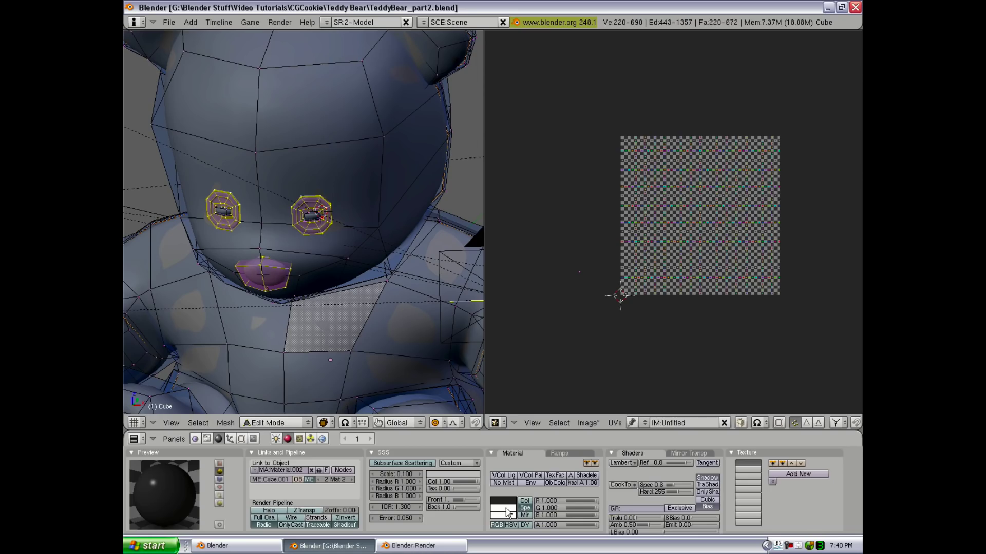
pyautogui.click(509, 510)
pyautogui.moveTo(534, 498); pyautogui.dragTo(555, 483)
pyautogui.click(503, 502)
pyautogui.click(508, 508)
pyautogui.click(544, 478)
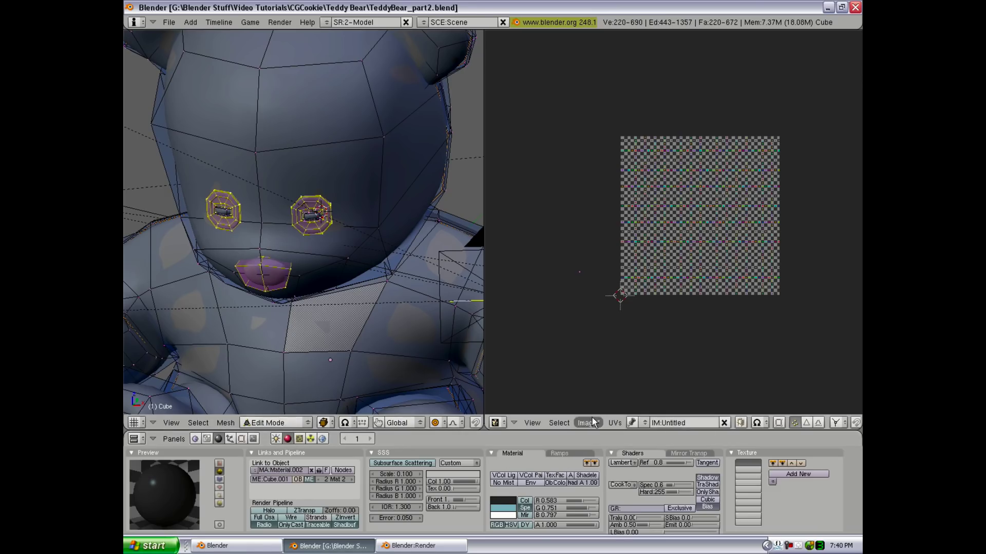
pyautogui.press('F12')
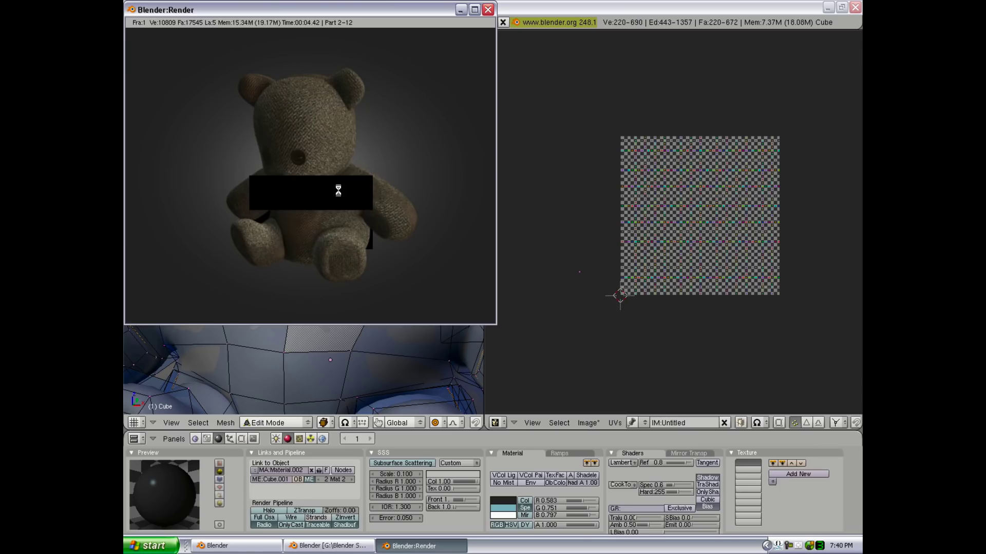
pyautogui.press('Escape')
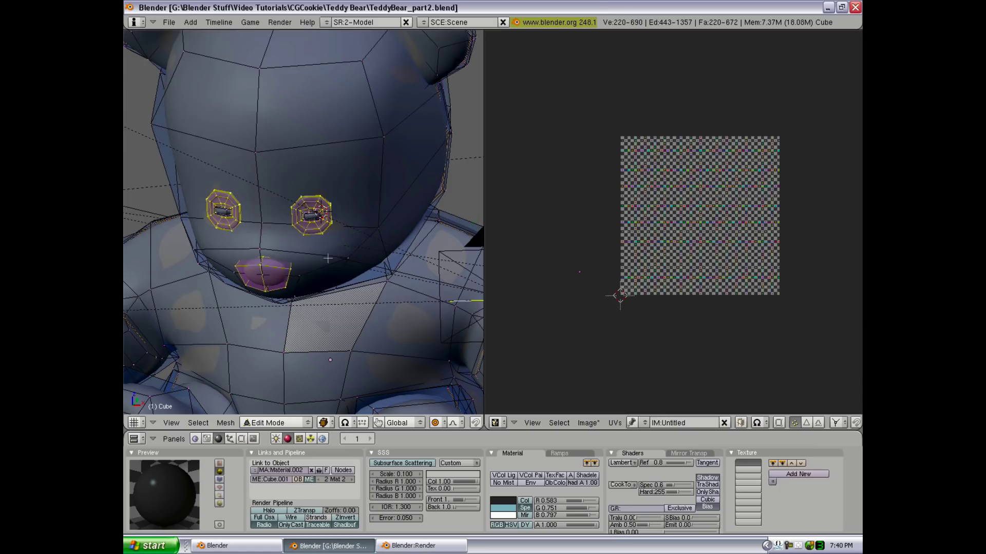
# - Assign the dark glossy material to the selected eyes and nose, and render the bear
pyautogui.click(240, 440)
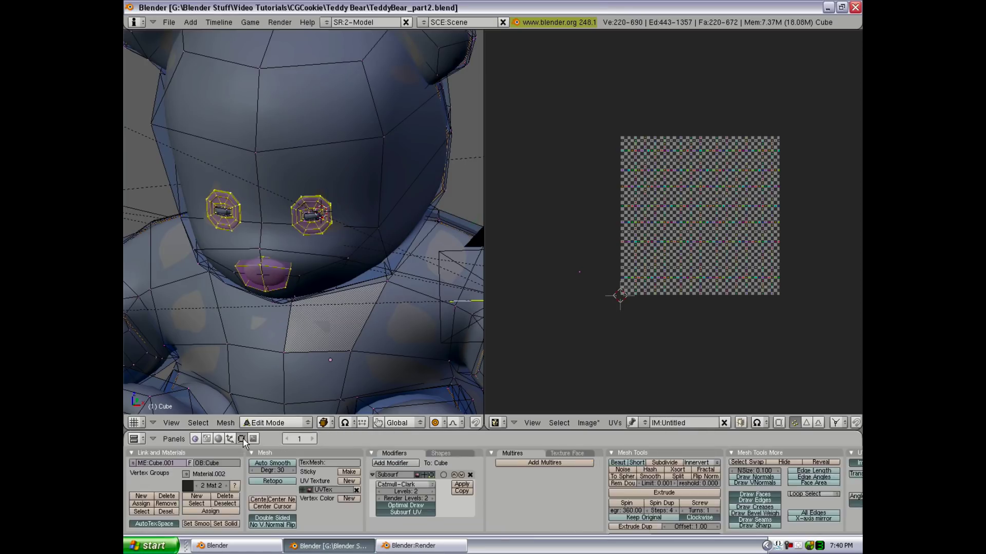
pyautogui.click(208, 511)
pyautogui.press('F12')
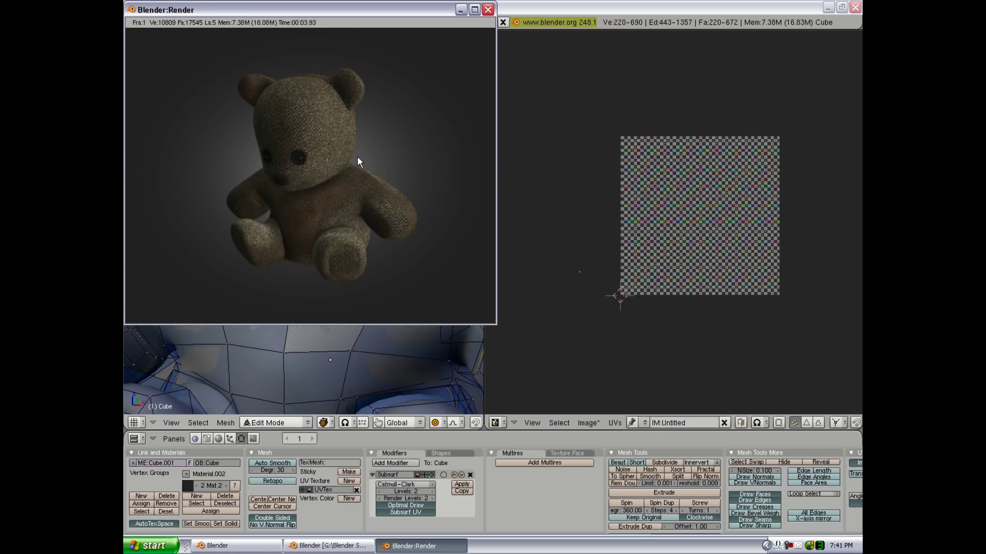
pyautogui.click(394, 439)
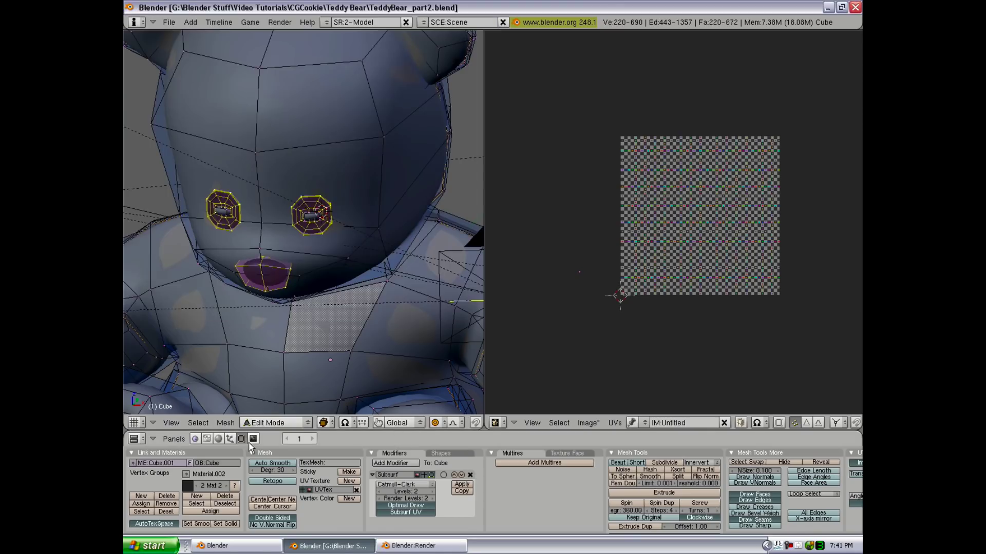
# - Darken the eye and nose material's diffuse colour further and render the bear again
pyautogui.click(218, 439)
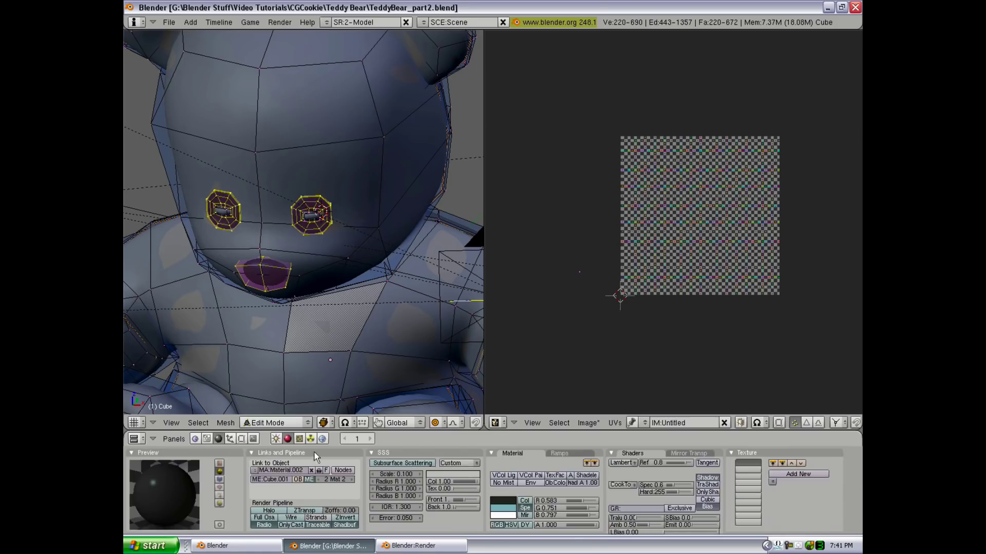
pyautogui.click(524, 508)
pyautogui.click(510, 507)
pyautogui.moveTo(504, 481); pyautogui.dragTo(496, 483)
pyautogui.press('F12')
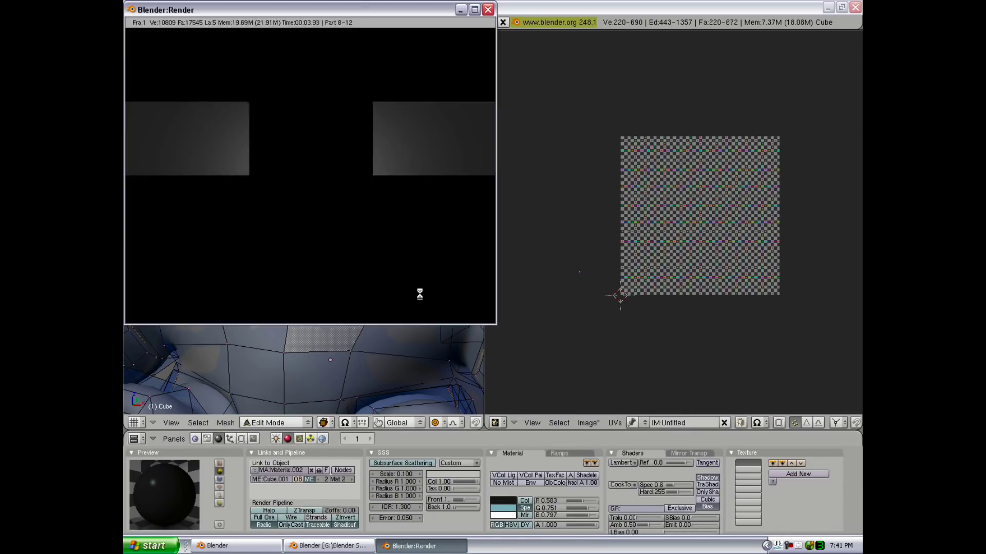